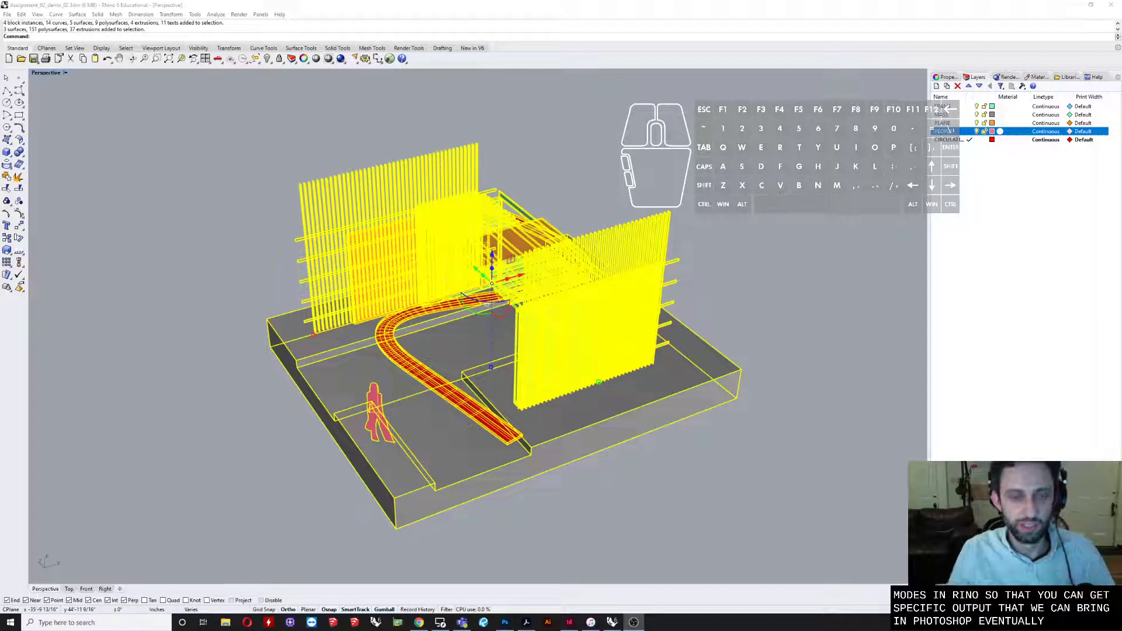
- Clear the selection and examine the model's layer colours from several angles
click(590, 175)
right_drag(590, 175, 625, 176)
right_drag(578, 239, 648, 257)
scroll(505, 324, down, 4)
scroll(504, 325, up, 5)
right_drag(503, 326, 494, 357)
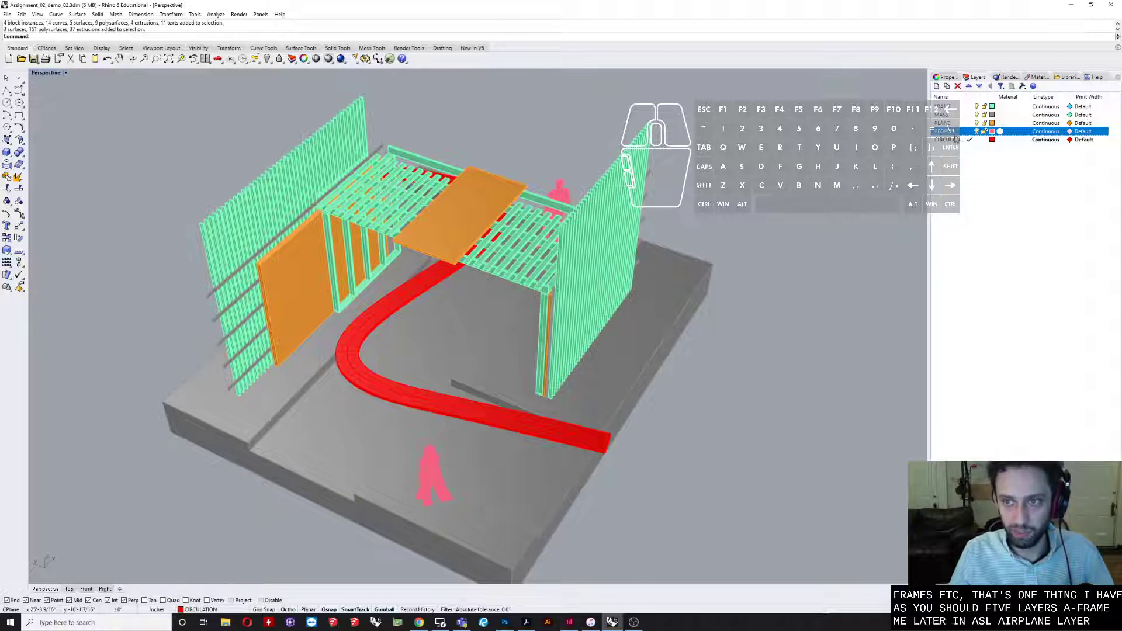
right_drag(762, 310, 722, 351)
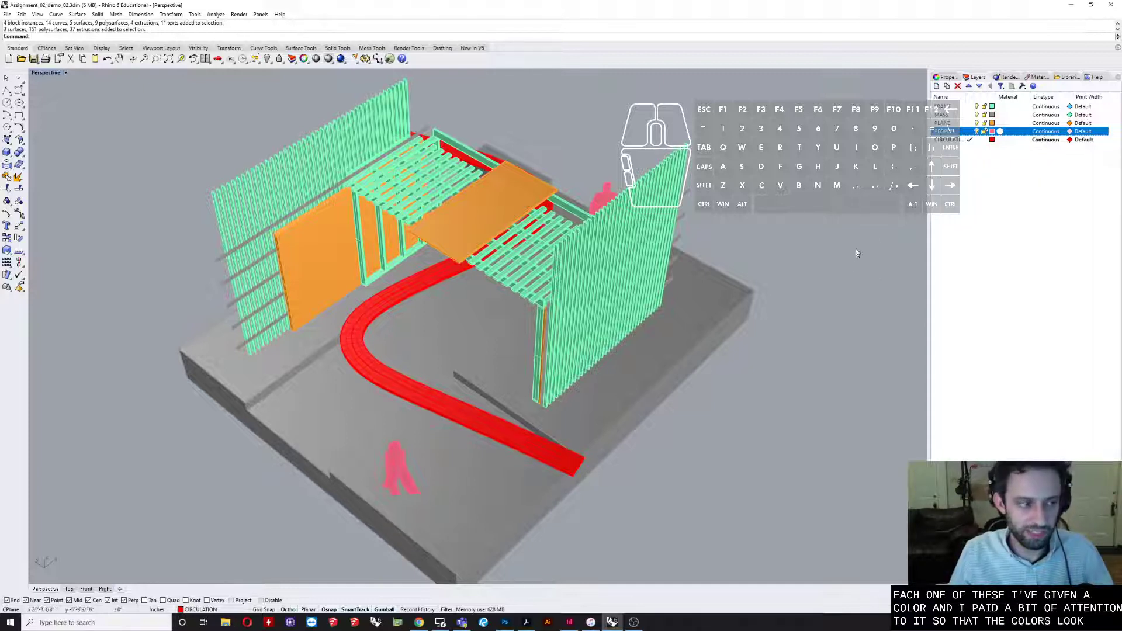
- Change the CIRCULATION layer's colour to a lighter red with hue 0, saturation 171 and value 255
click(991, 139)
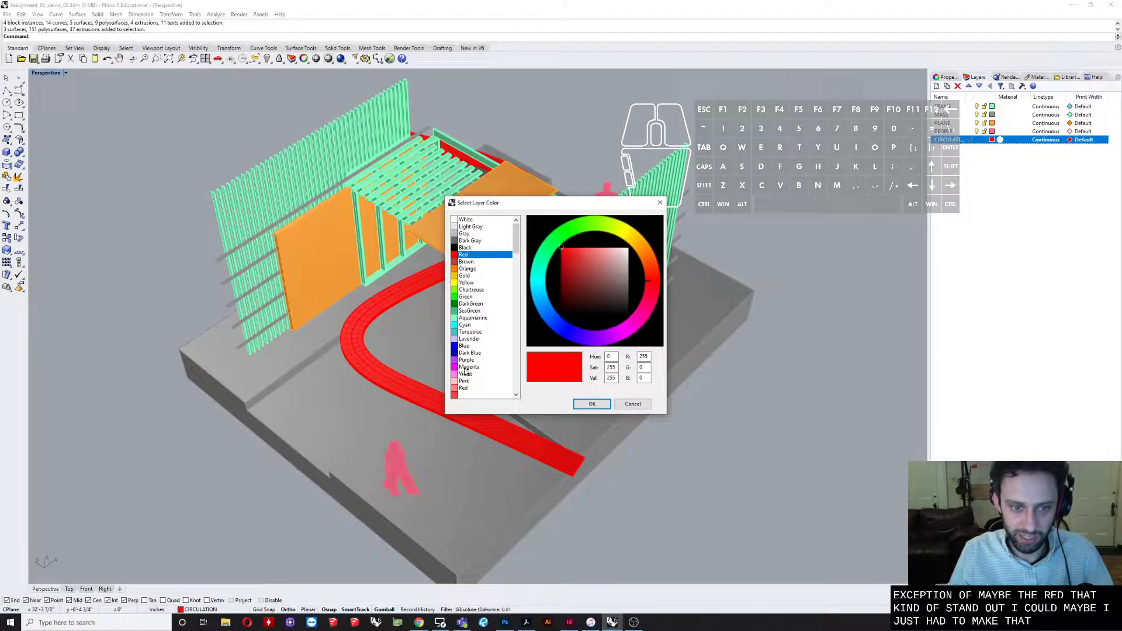
drag(592, 279, 584, 216)
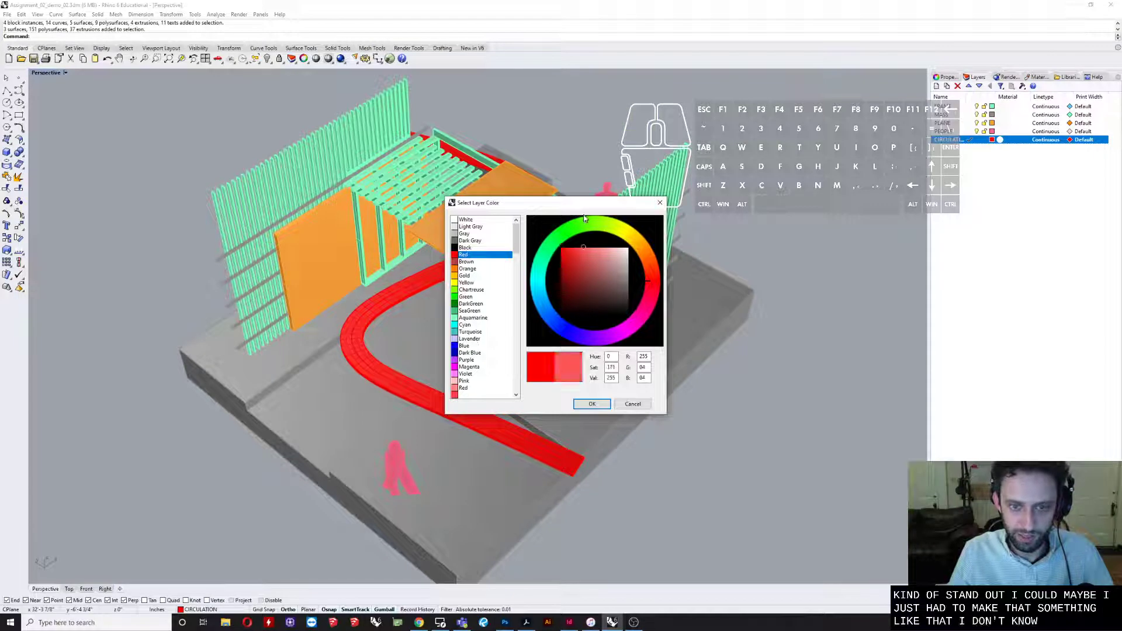
click(592, 403)
- Examine the recoloured circulation path against the walls, roof and base from low and high angles
right_drag(729, 263, 624, 269)
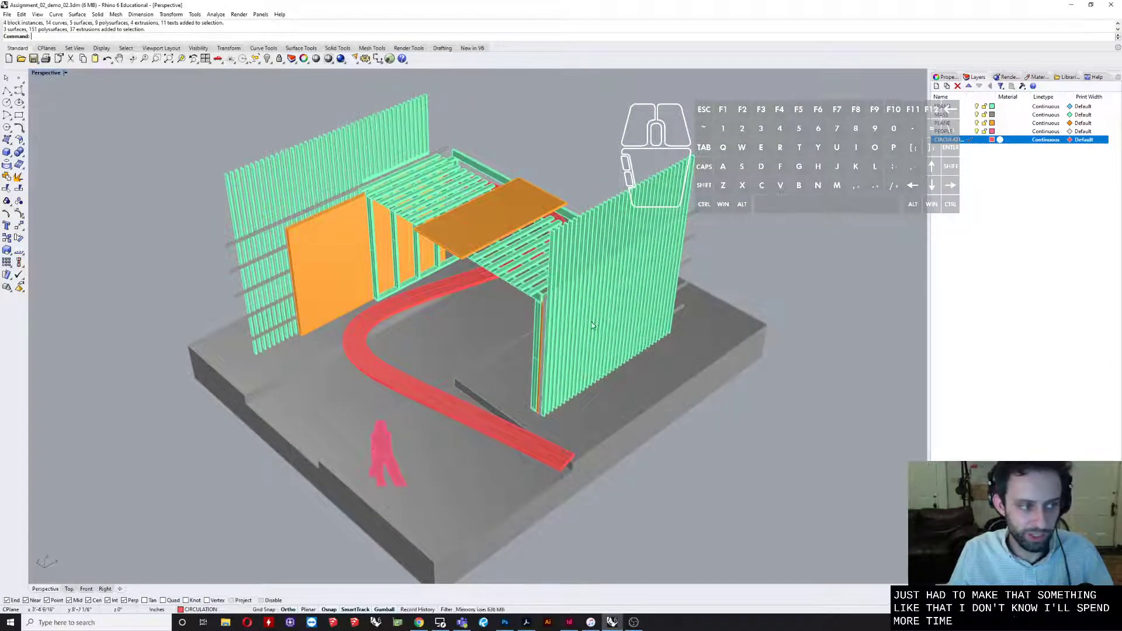
right_drag(591, 322, 596, 291)
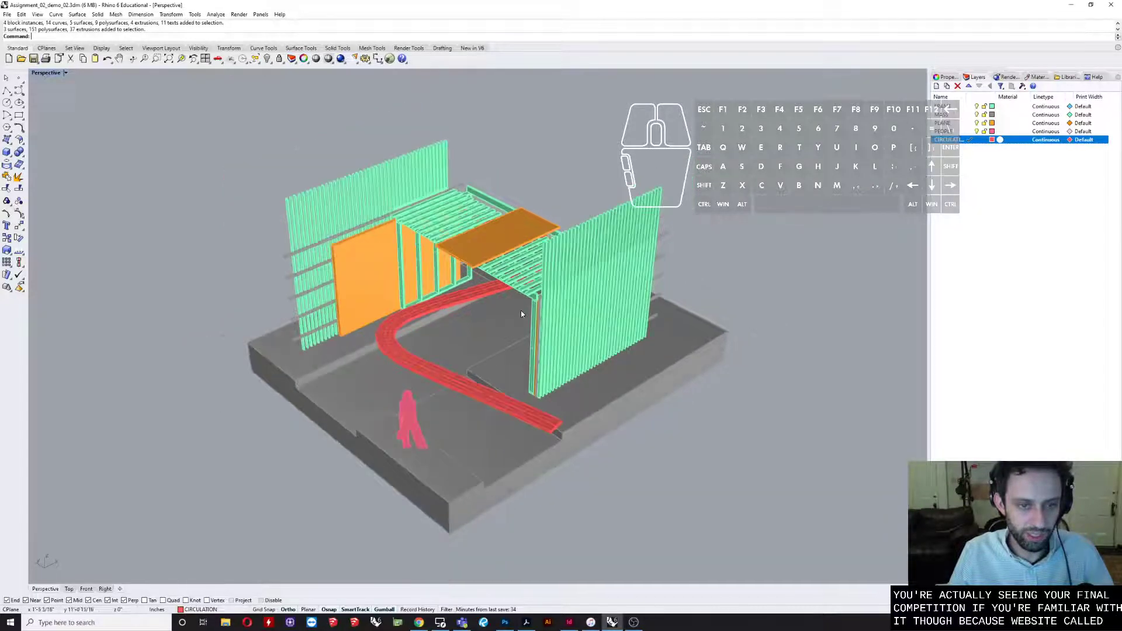
scroll(523, 310, down, 2)
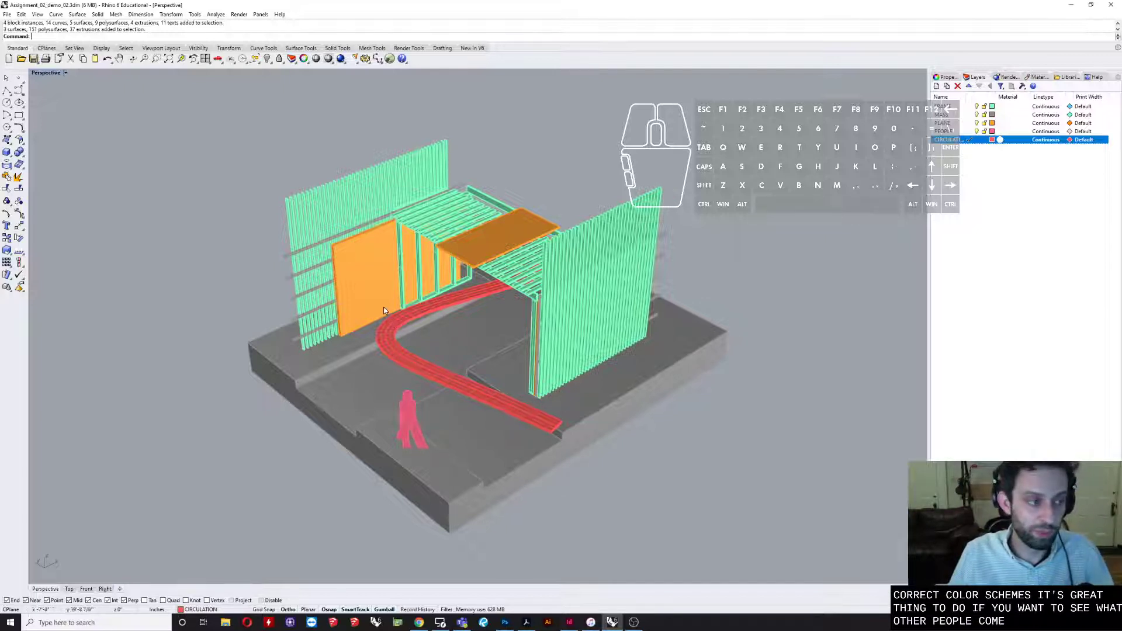
right_drag(383, 318, 345, 304)
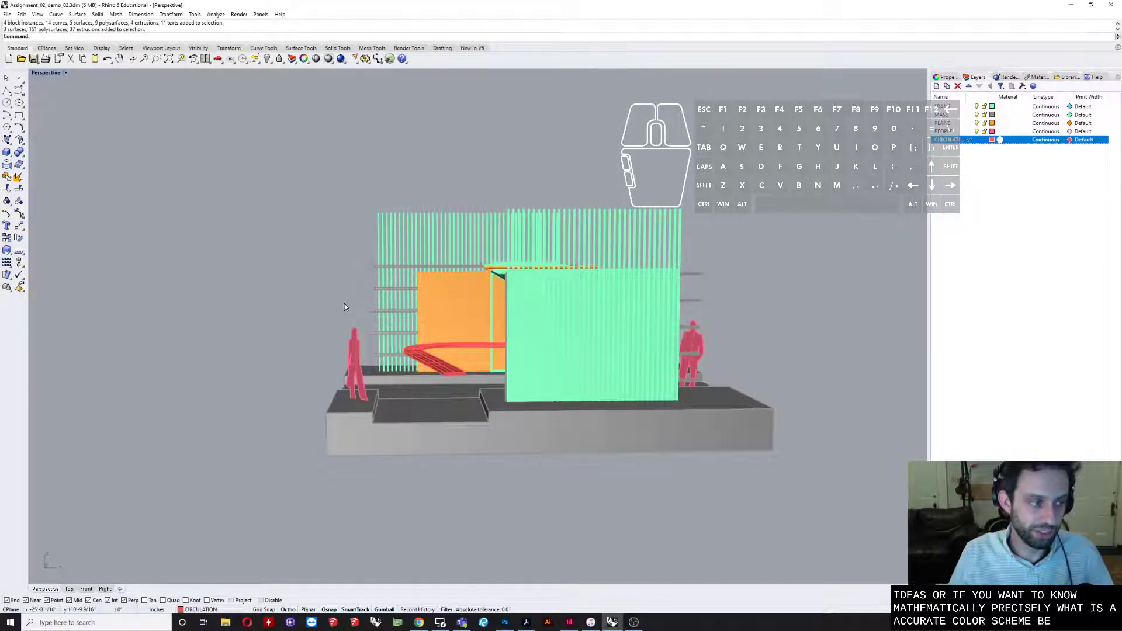
right_drag(346, 305, 444, 399)
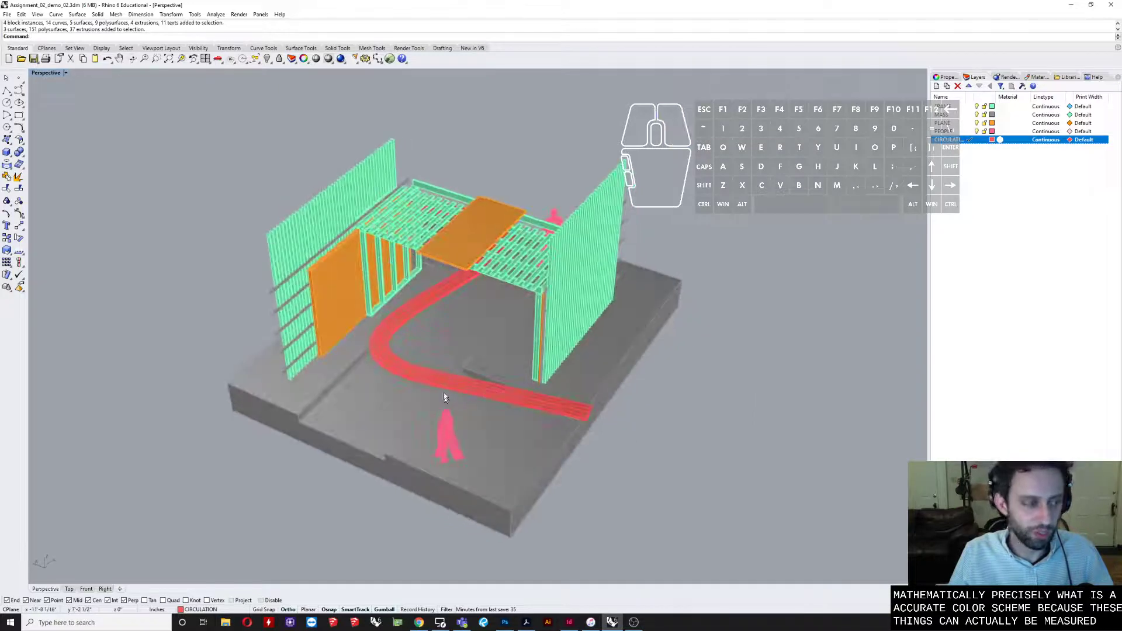
right_drag(438, 358, 593, 342)
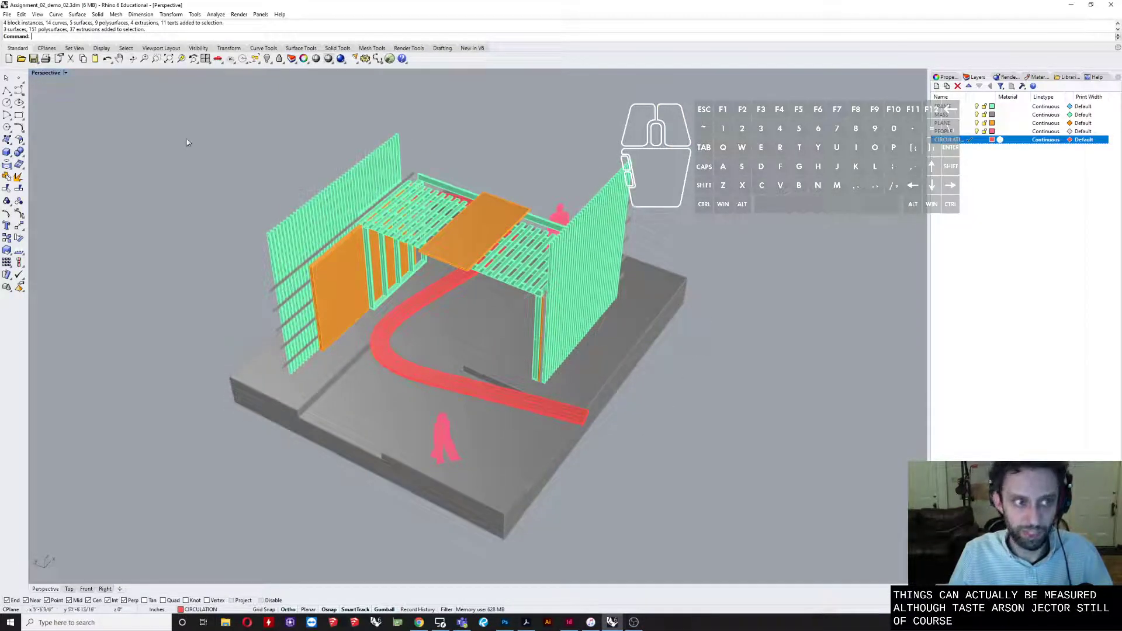
right_drag(176, 112, 359, 181)
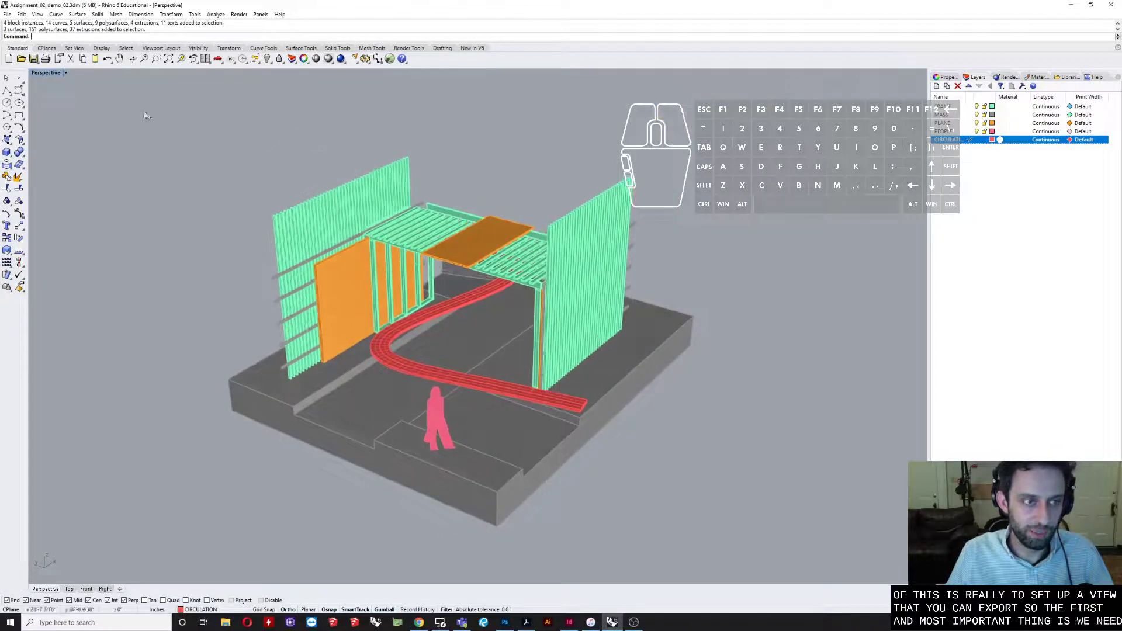
- Show the four-viewport layout, maximize the Top view, and return to a maximized Perspective view
double_click(48, 75)
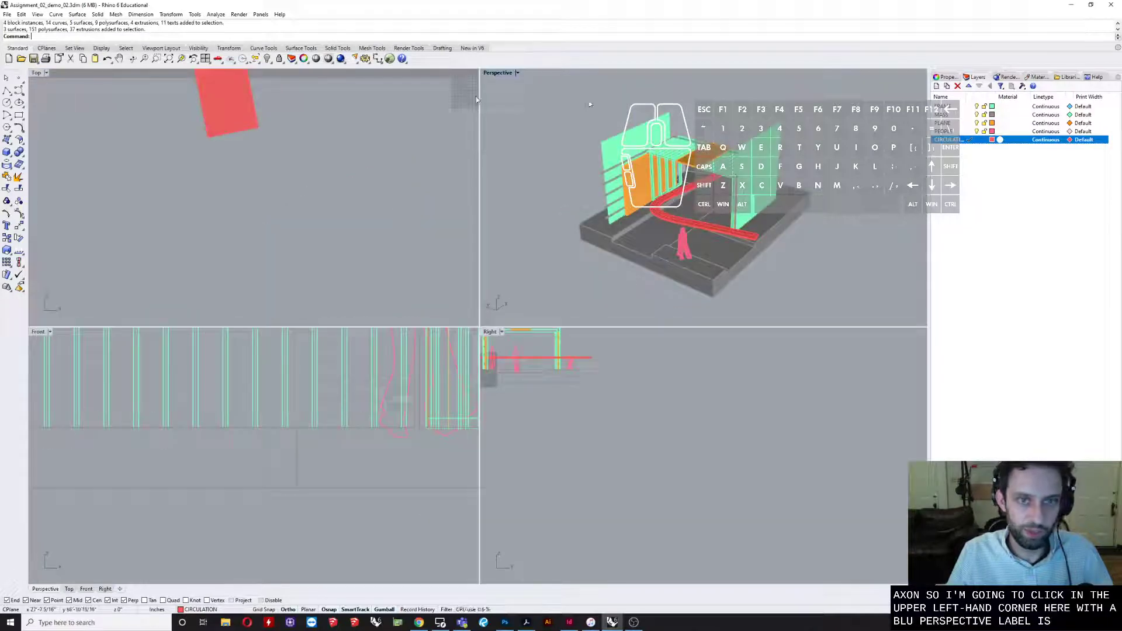
double_click(36, 75)
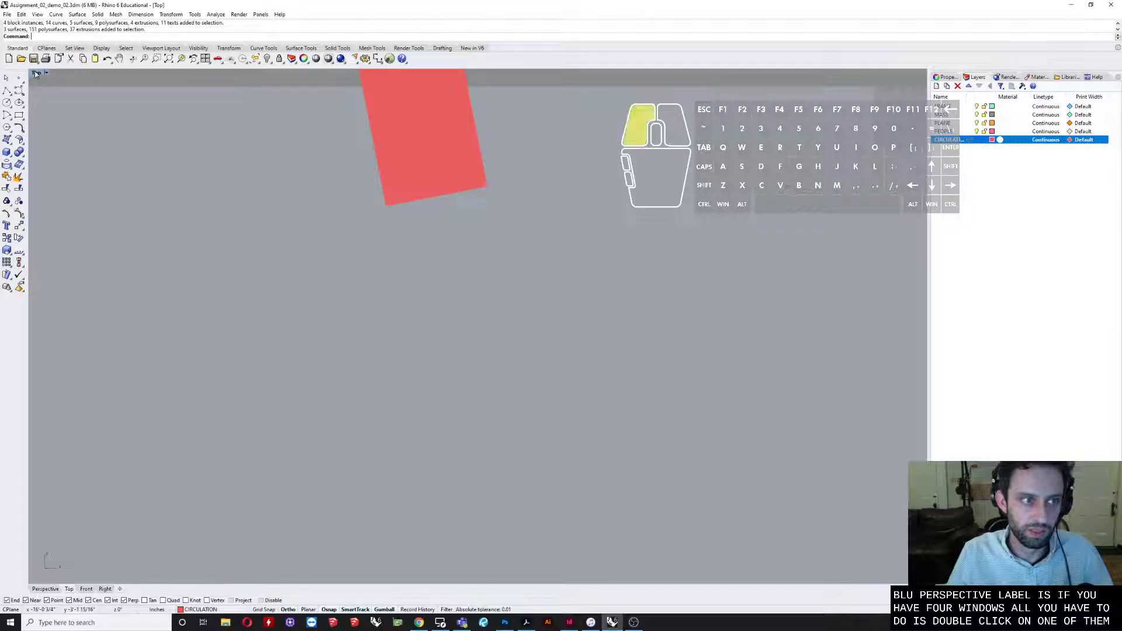
double_click(39, 74)
double_click(498, 73)
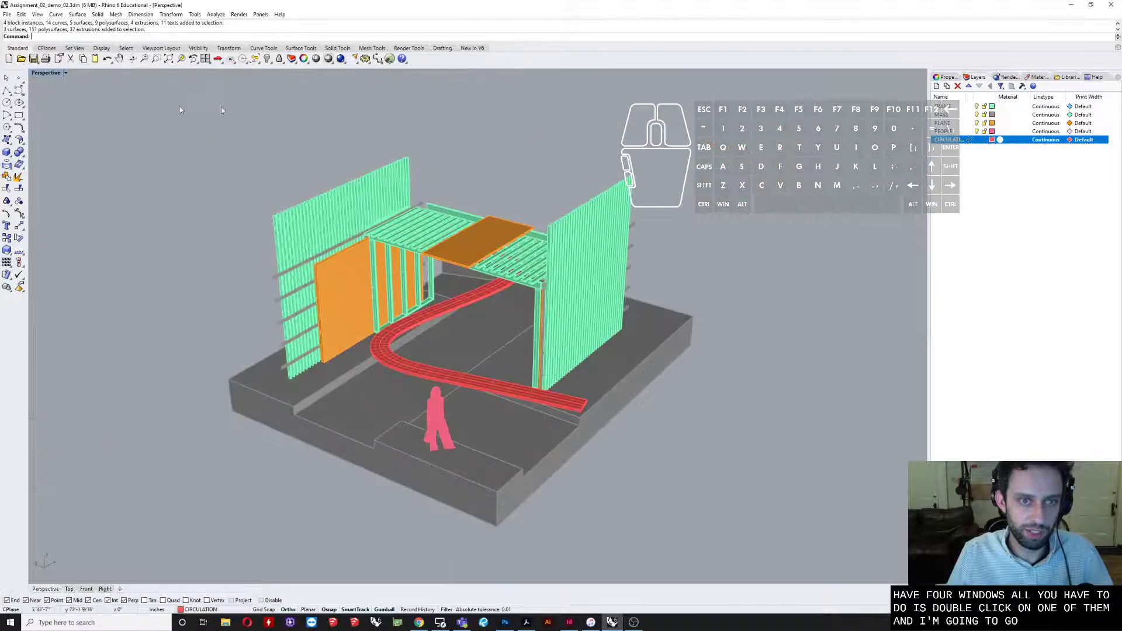
- Set the Perspective viewport to the northeast (NE) isometric view
right_click(50, 74)
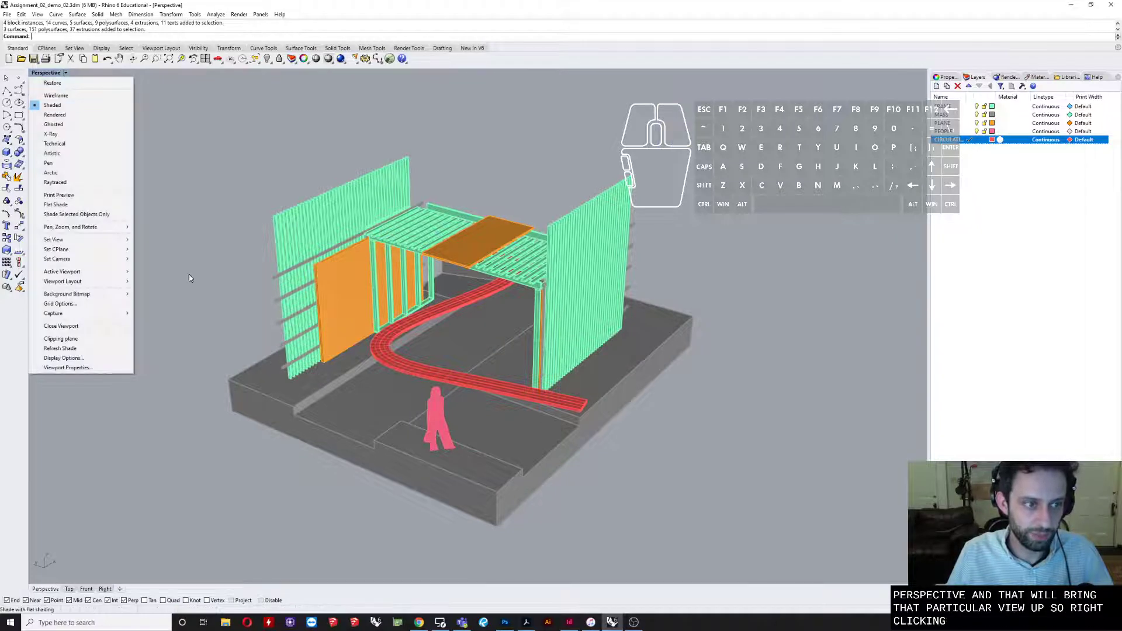
mouse_move(102, 246)
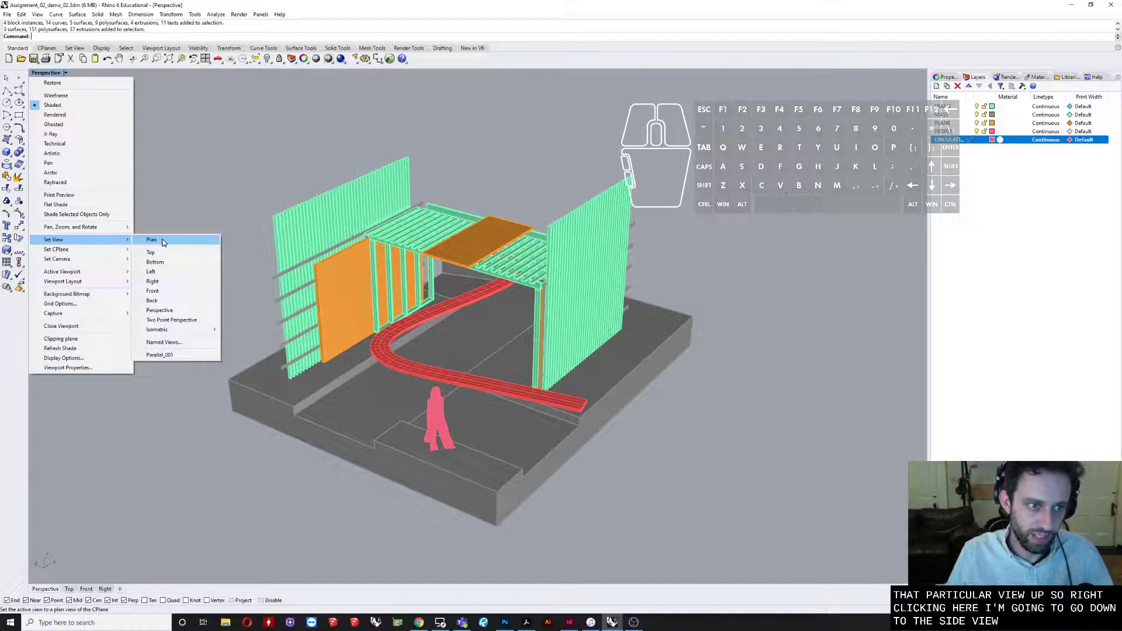
mouse_move(181, 331)
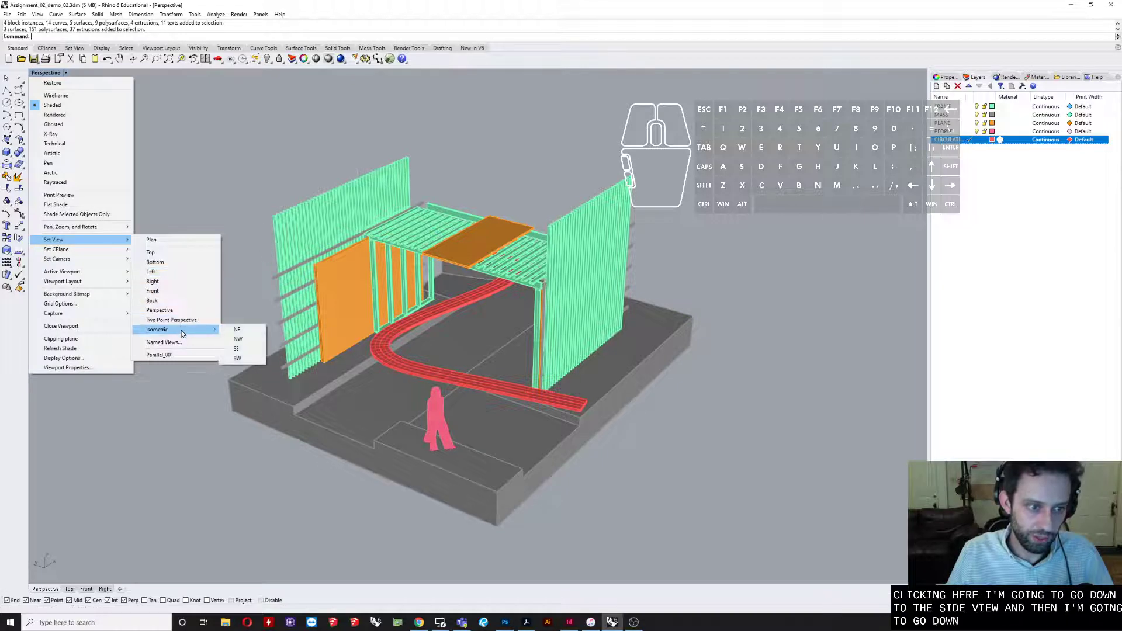
click(244, 333)
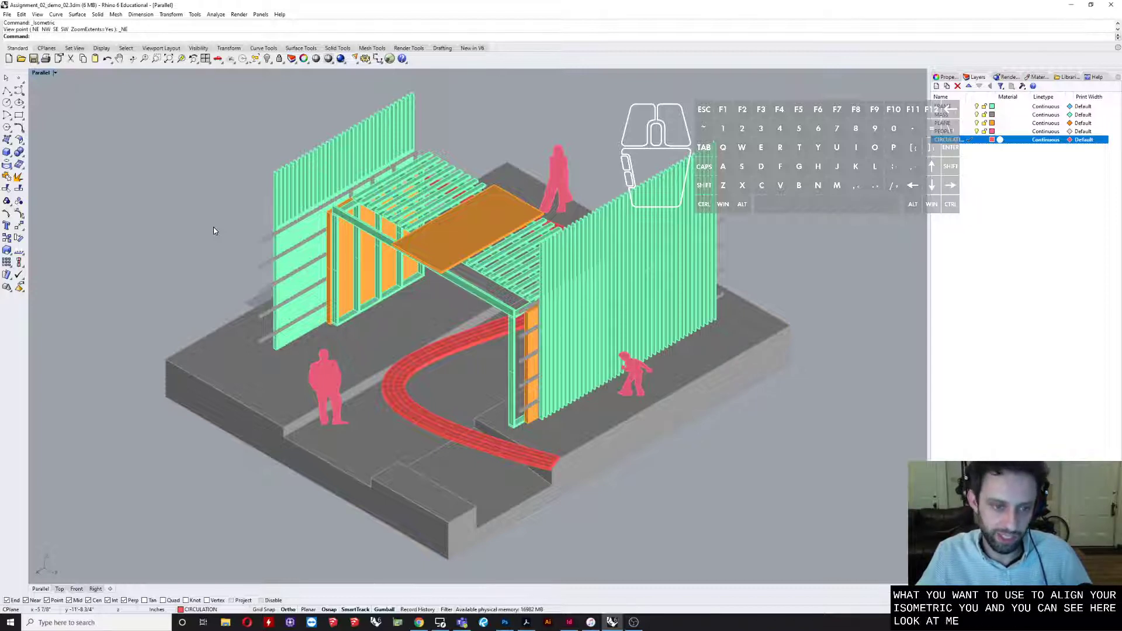
- Frame all objects with Zoom Selected, clear the selection and try a different framing of the isometric view
key(ctrl+a)
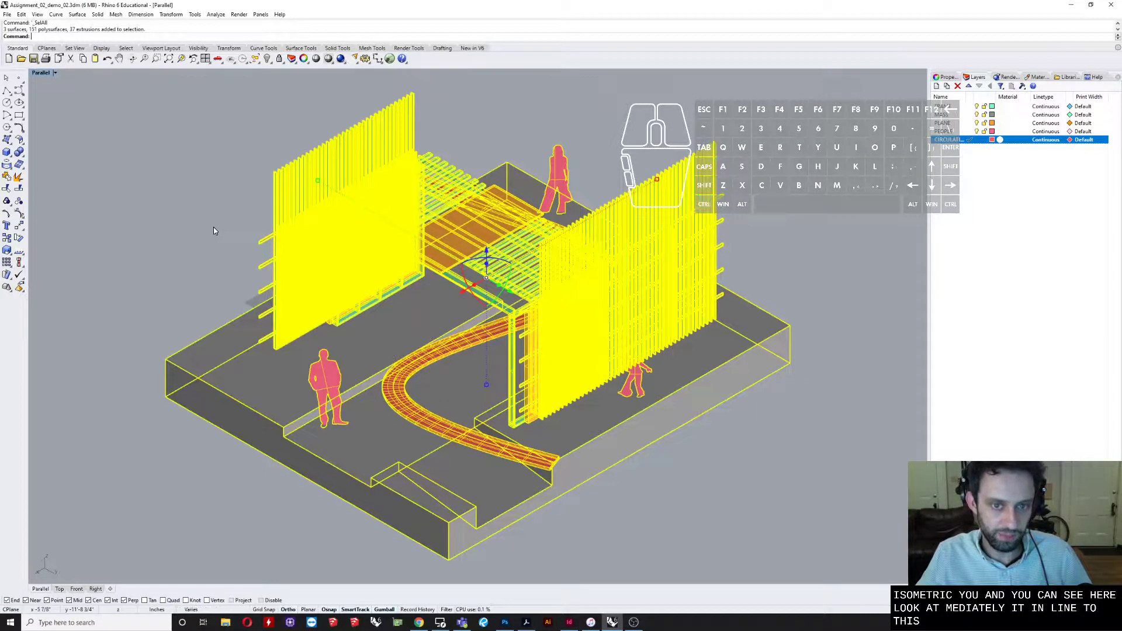
text(ZS)
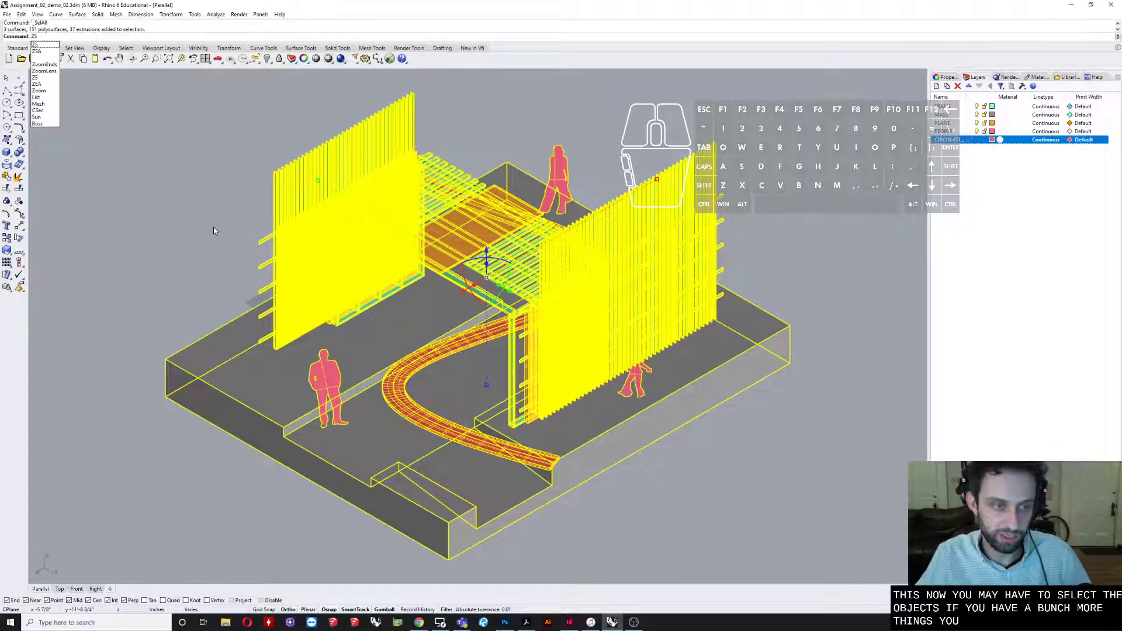
key(Return)
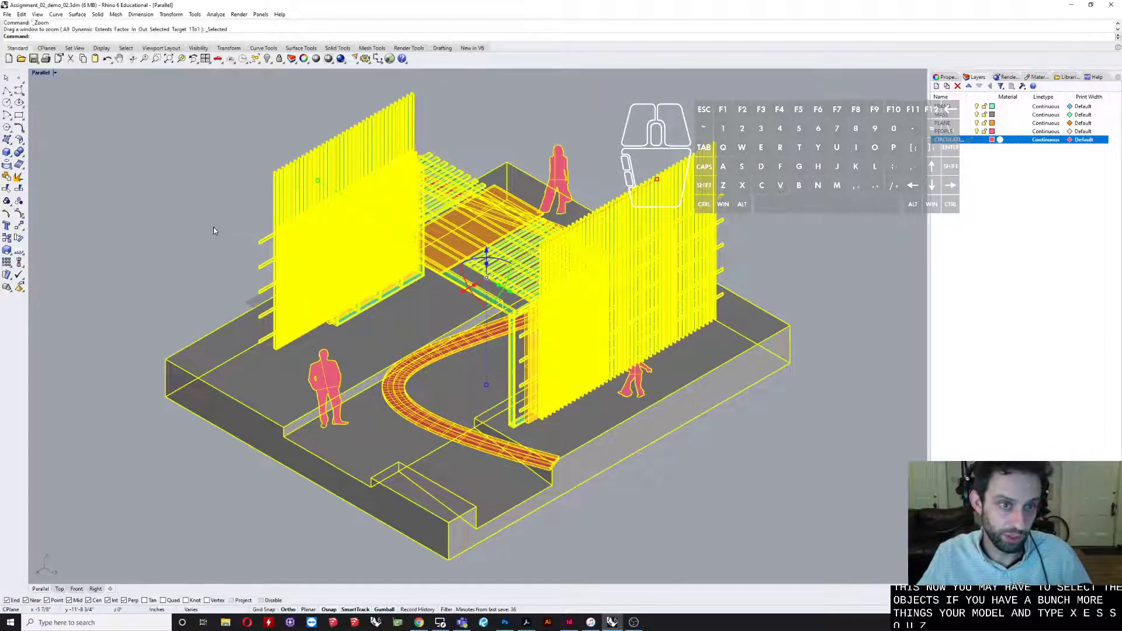
click(214, 231)
ctrl+right_drag(214, 231, 239, 261)
scroll(240, 261, up, 2)
scroll(559, 393, down, 3)
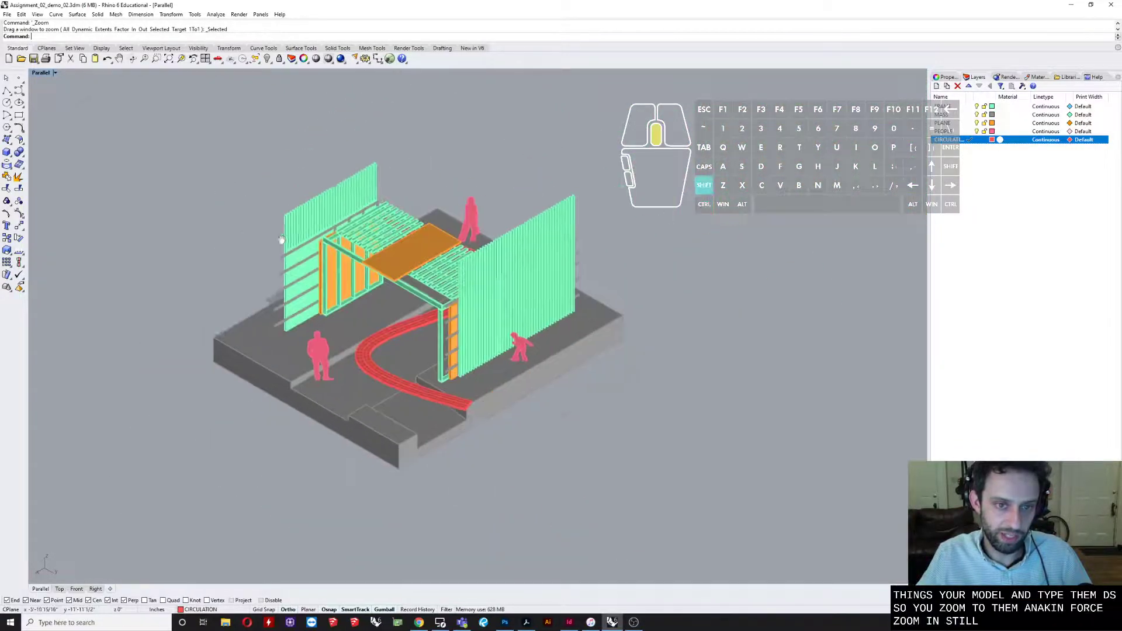
scroll(456, 335, up, 4)
middle_drag(455, 335, 553, 384)
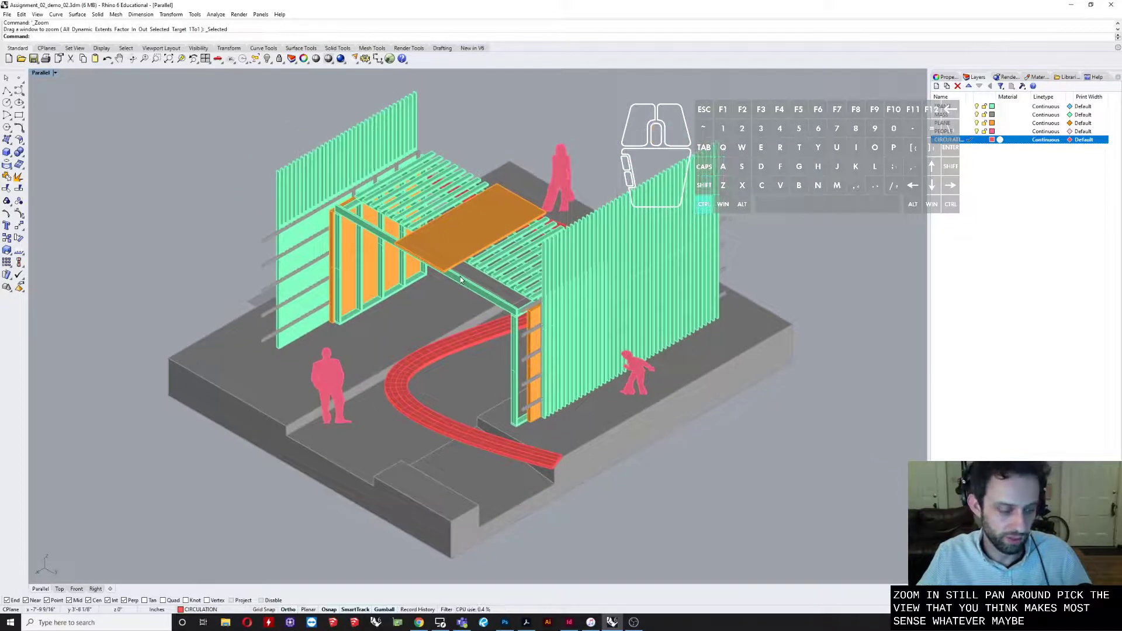
- Center the whole model in the isometric view with Zoom Selected (ZS) and clear the selection
key(ctrl+a)
text(ZS)
key(Return)
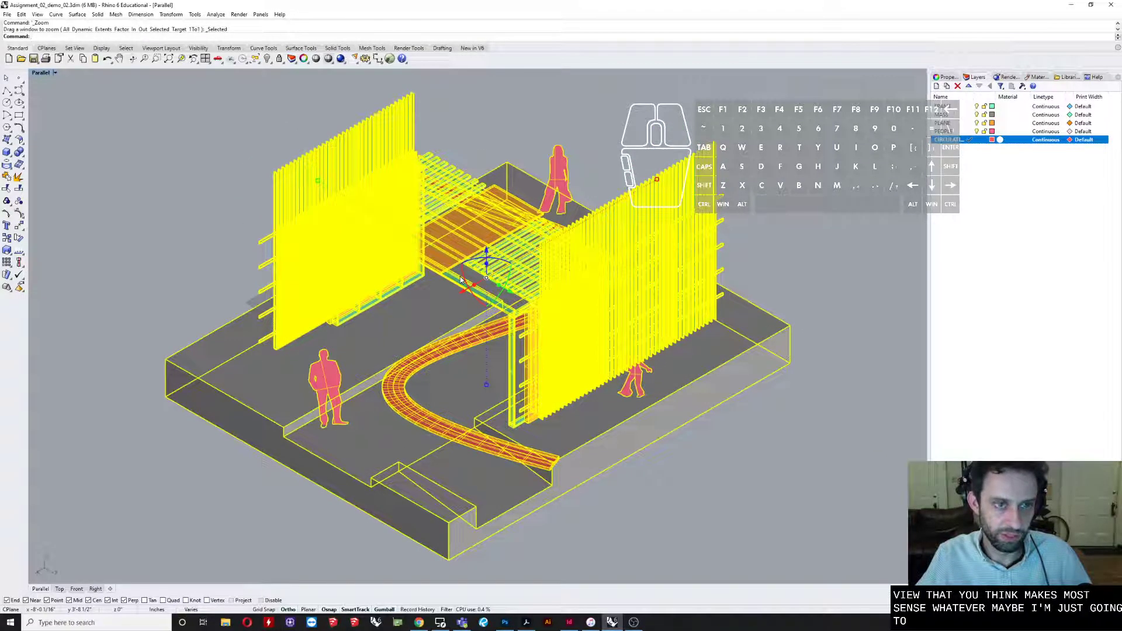
click(261, 130)
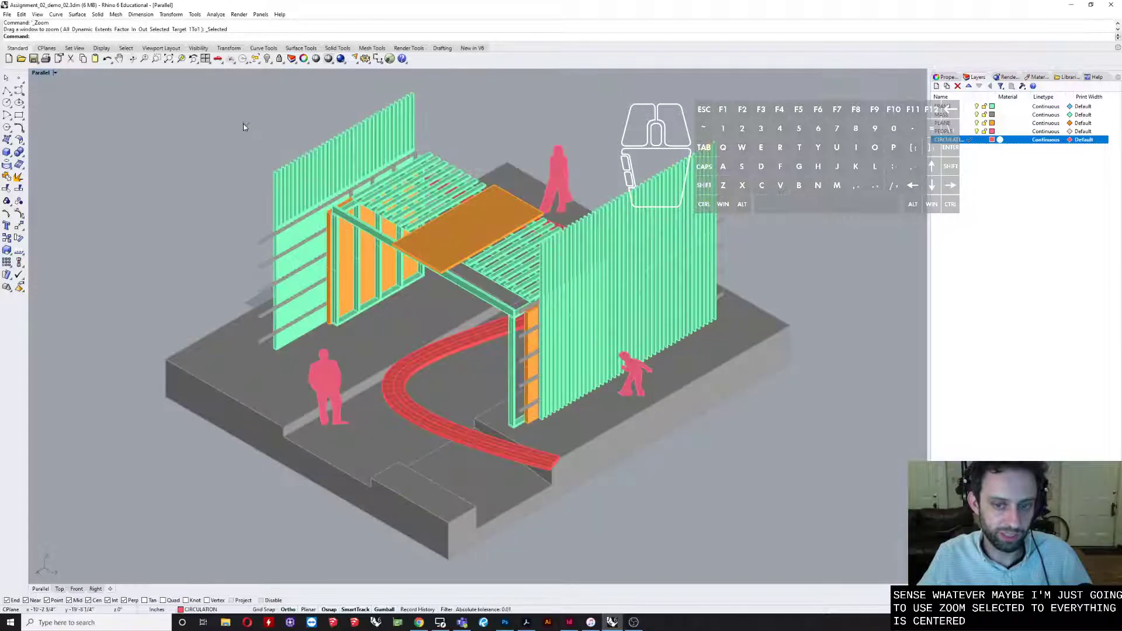
- Save the current isometric viewport as a named view called NAME THIS SOMETHING IMPORTANT
click(40, 73)
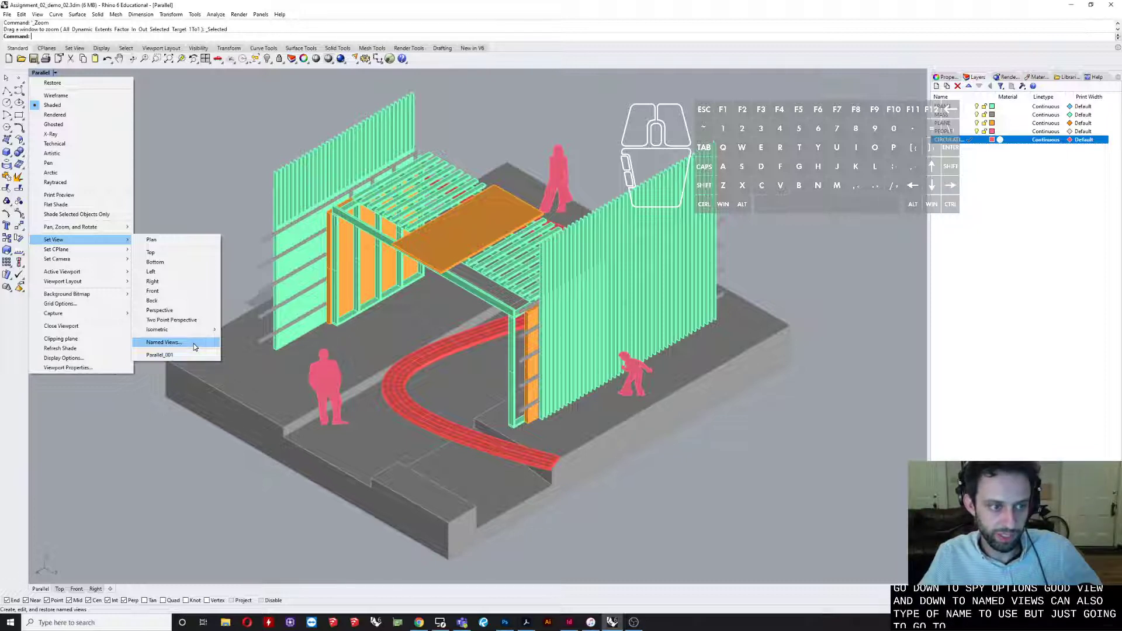
click(195, 345)
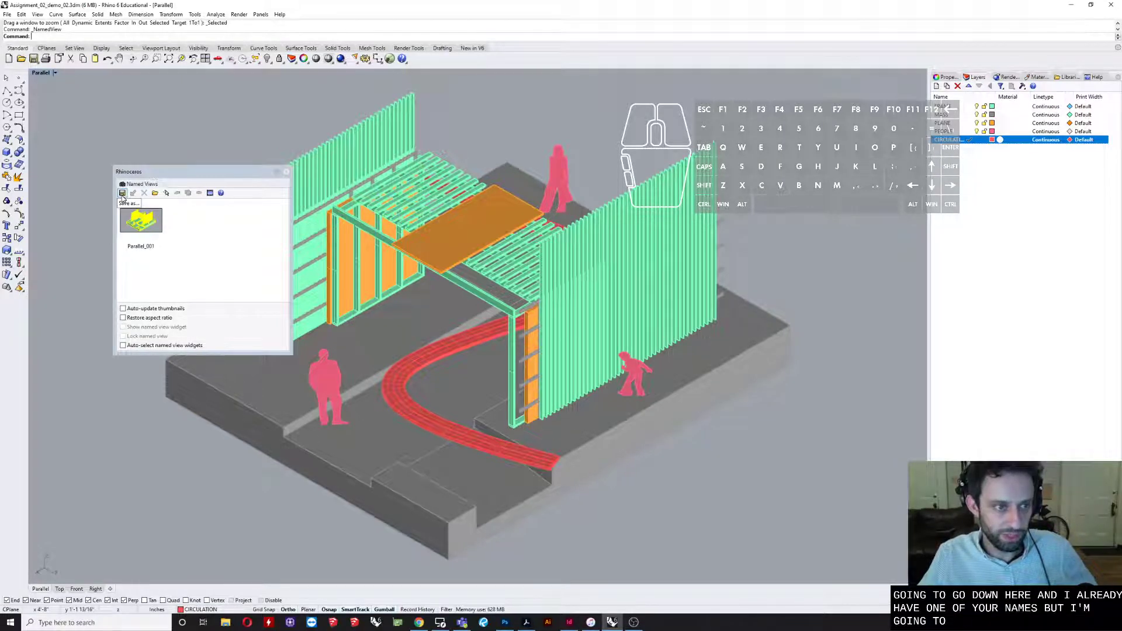
click(122, 194)
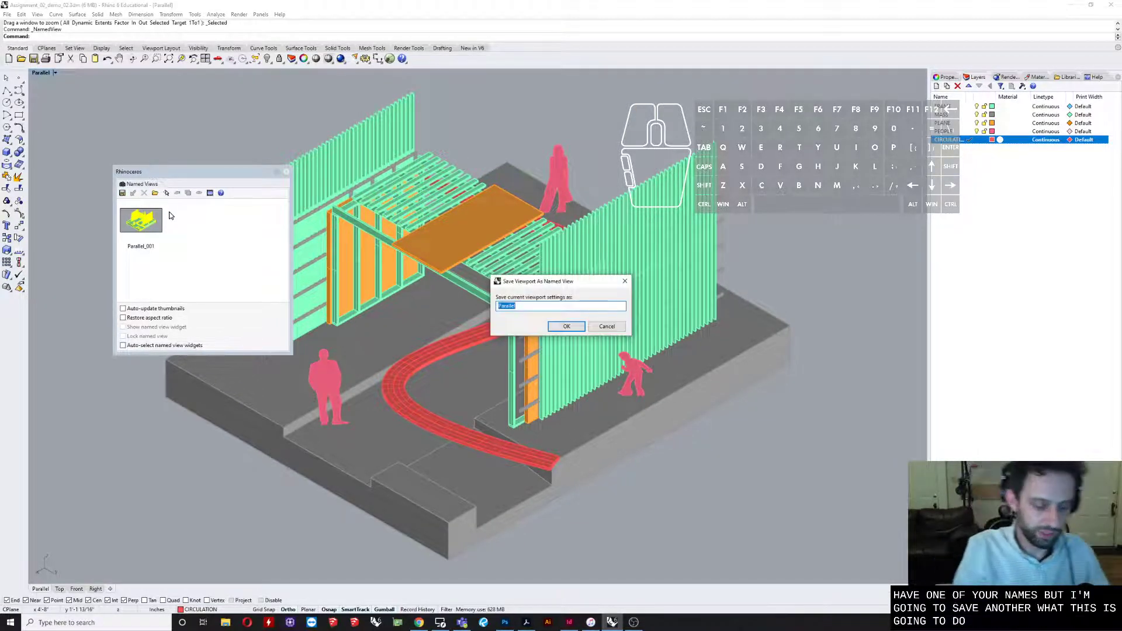
text(NAM)
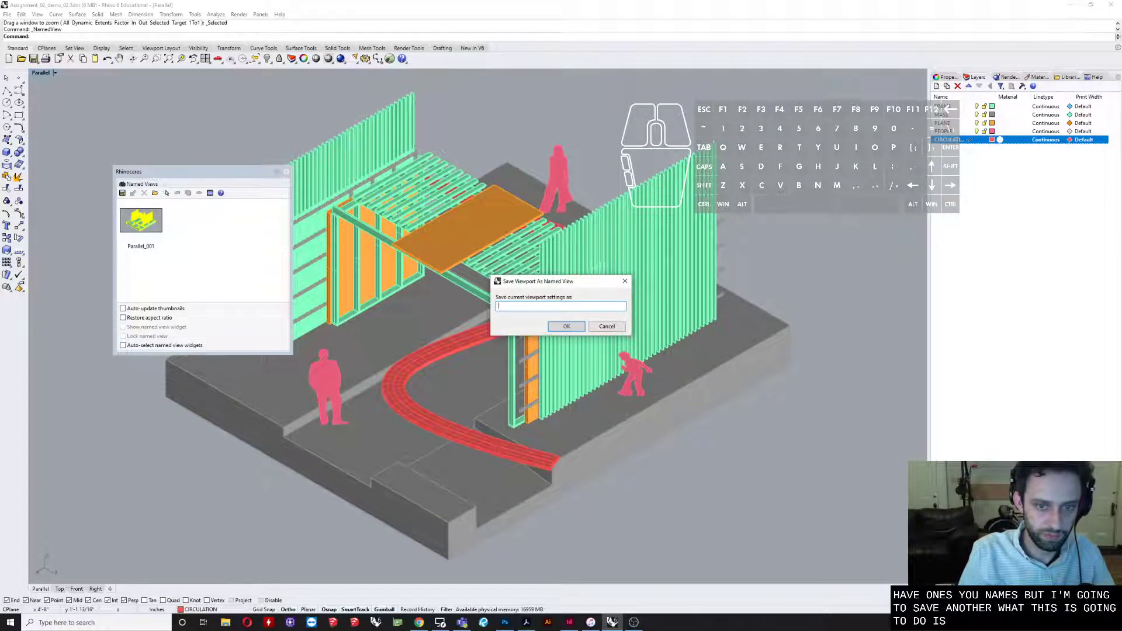
text(E THIS SOME)
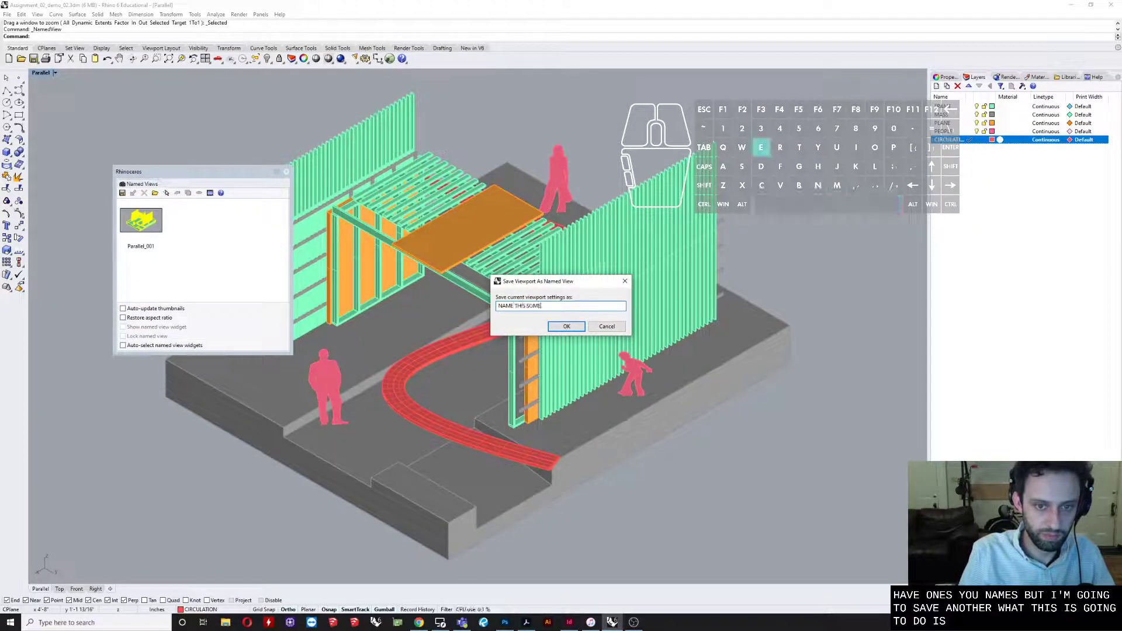
text(THING IMPOR)
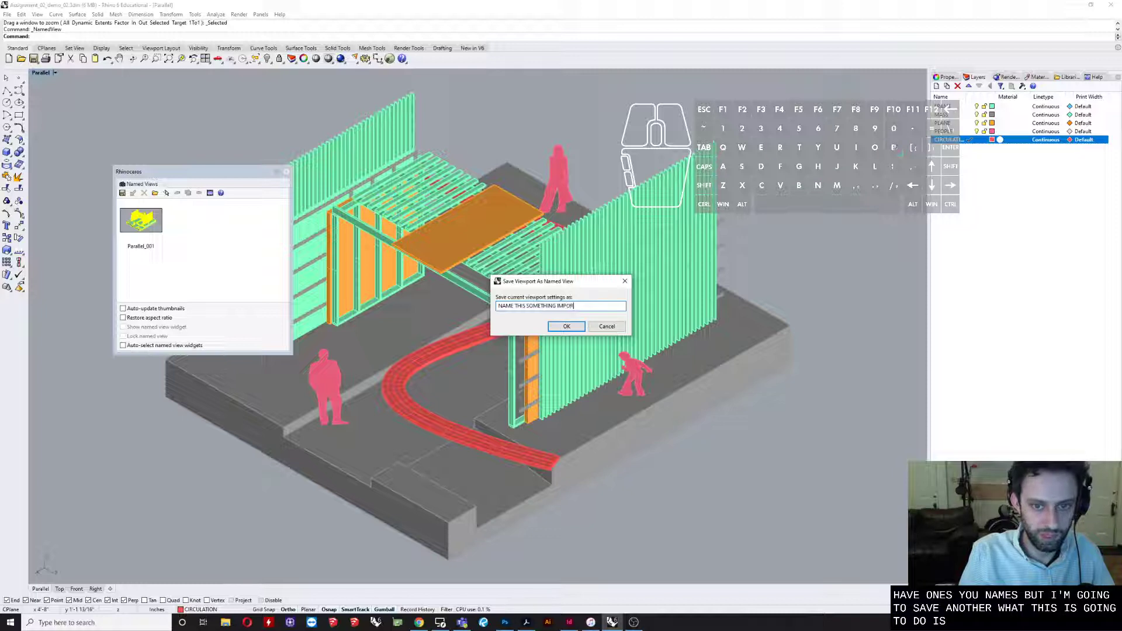
text(TANT)
key(Return)
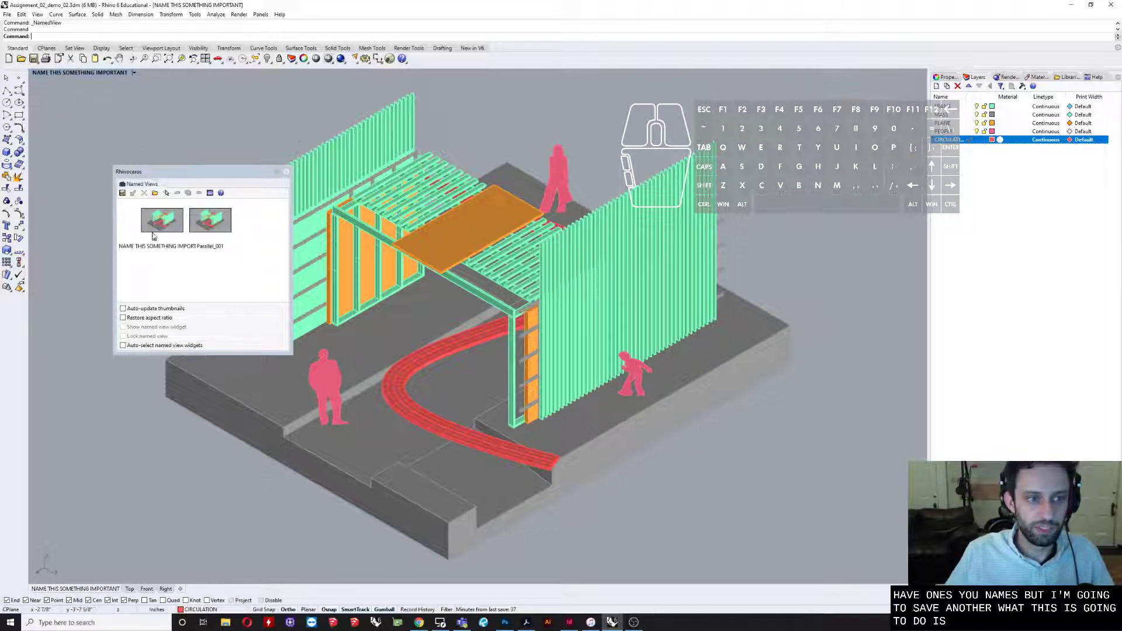
- Move away from the saved view, restore the named view NAME THIS SOMETHING IMPORTANT, and reposition the Named Views window
scroll(764, 420, down, 5)
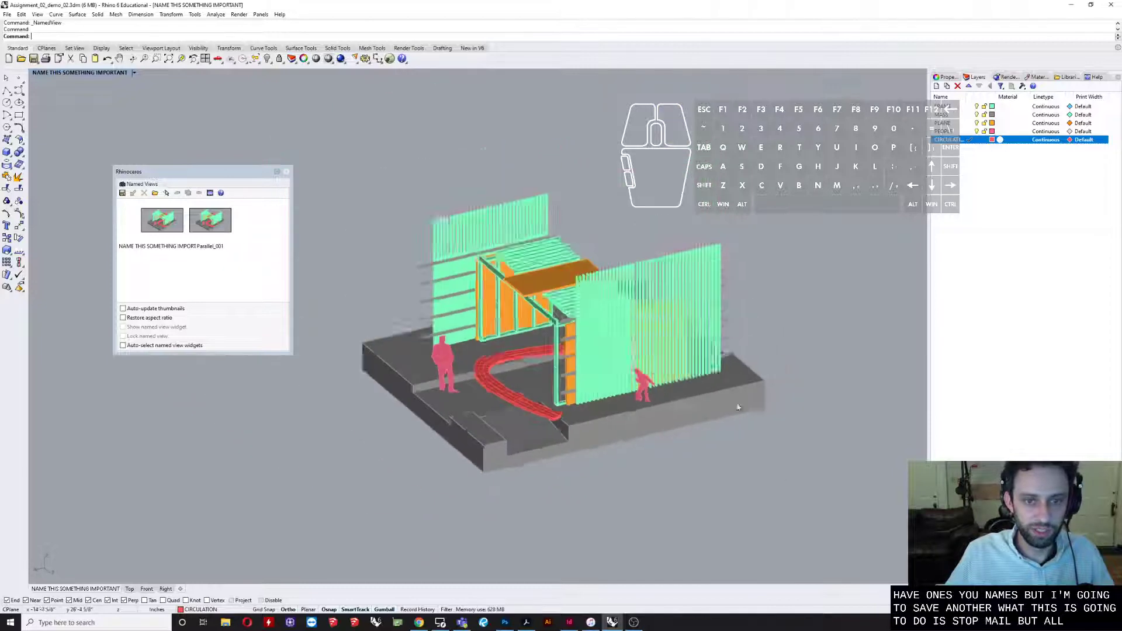
scroll(416, 463, up, 10)
right_drag(483, 440, 646, 360)
double_click(161, 213)
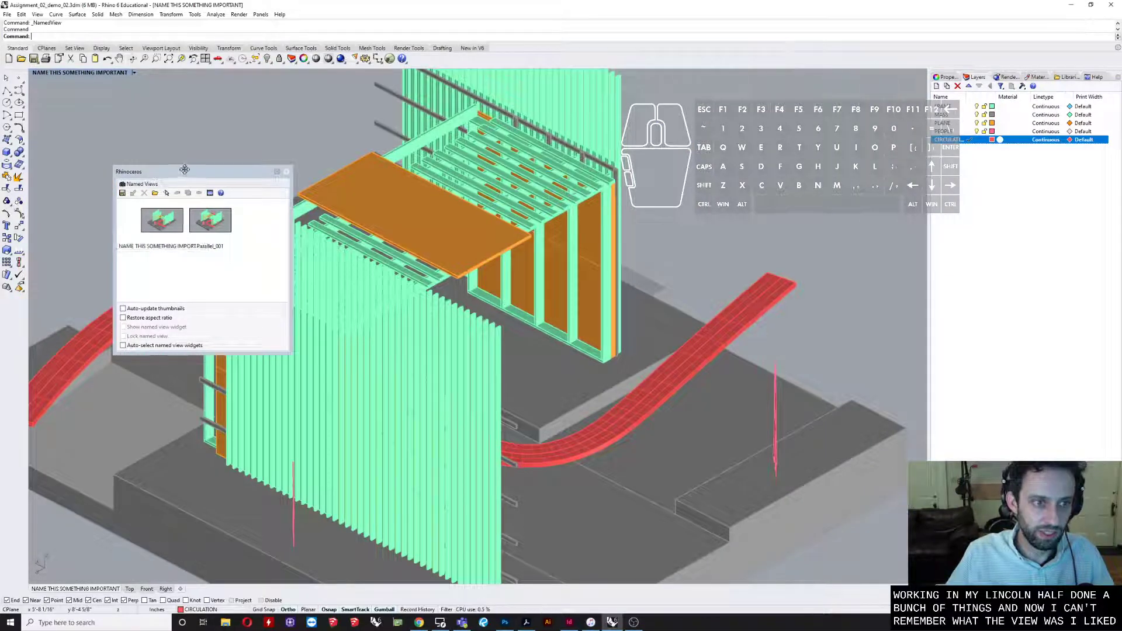
drag(173, 185, 0, 253)
double_click(436, 225)
drag(437, 252, 157, 360)
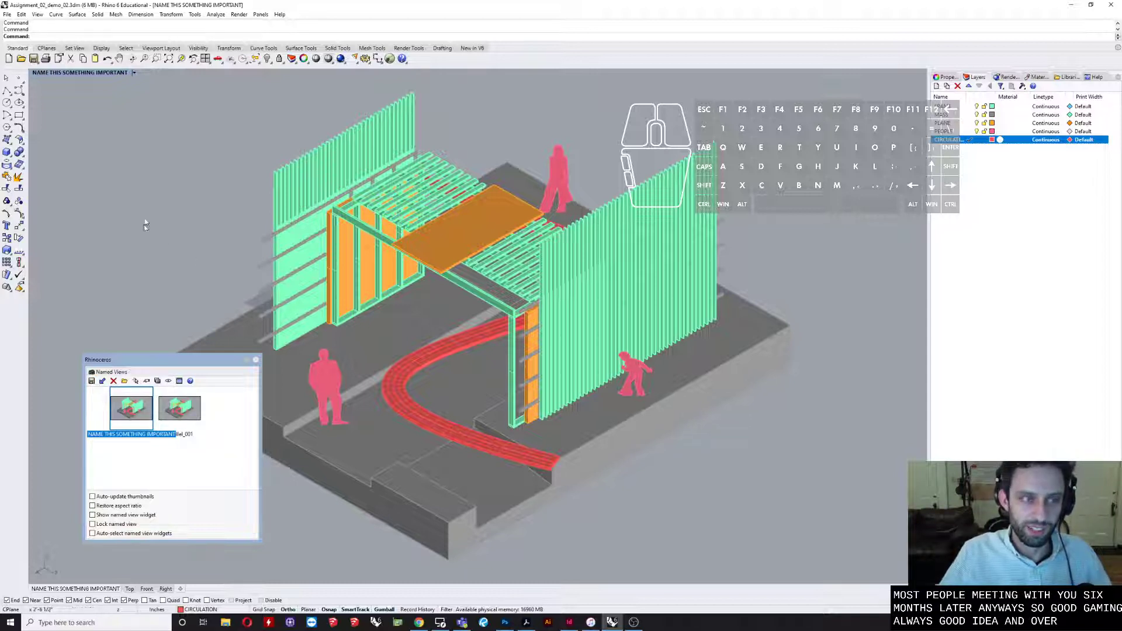
- Try the Ghosted display mode on the named view and switch the viewport to Rendered display mode
click(51, 73)
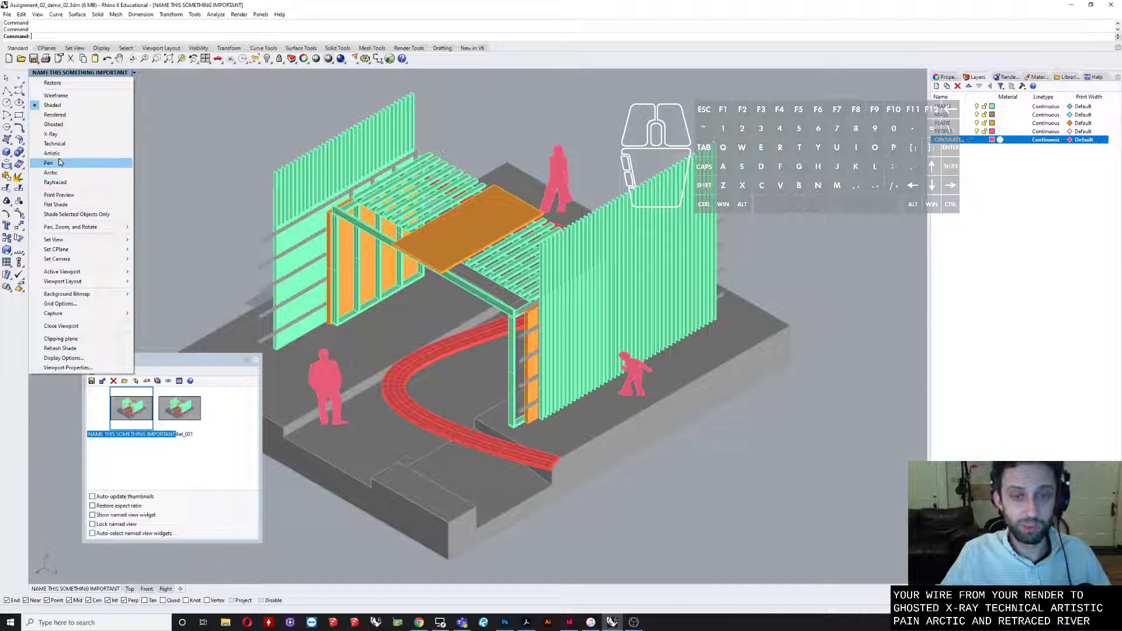
click(54, 124)
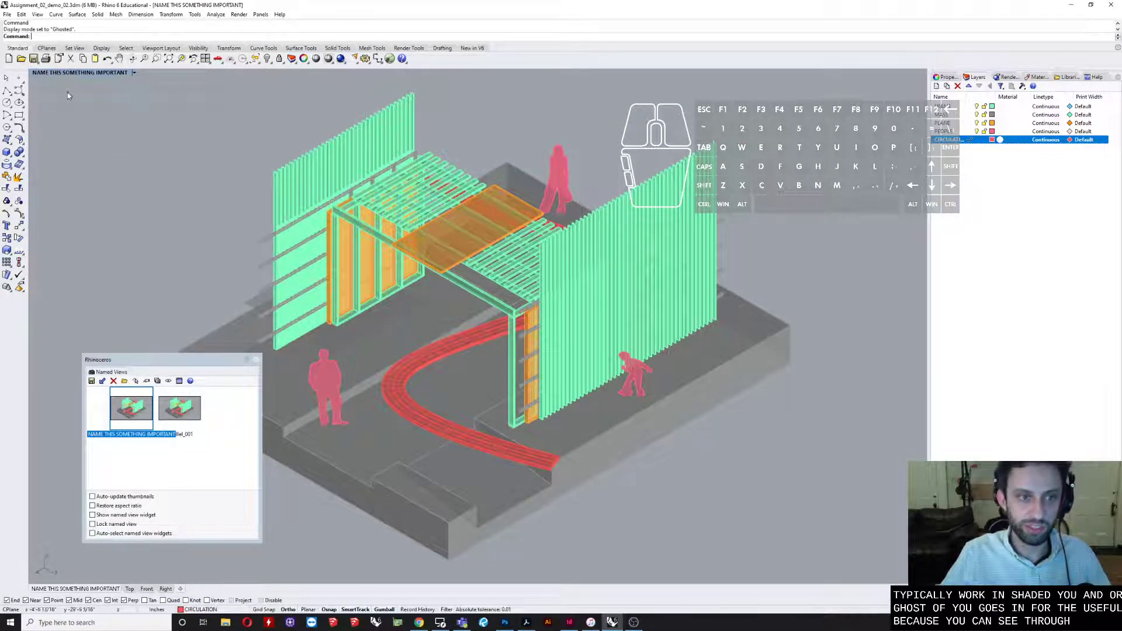
click(42, 73)
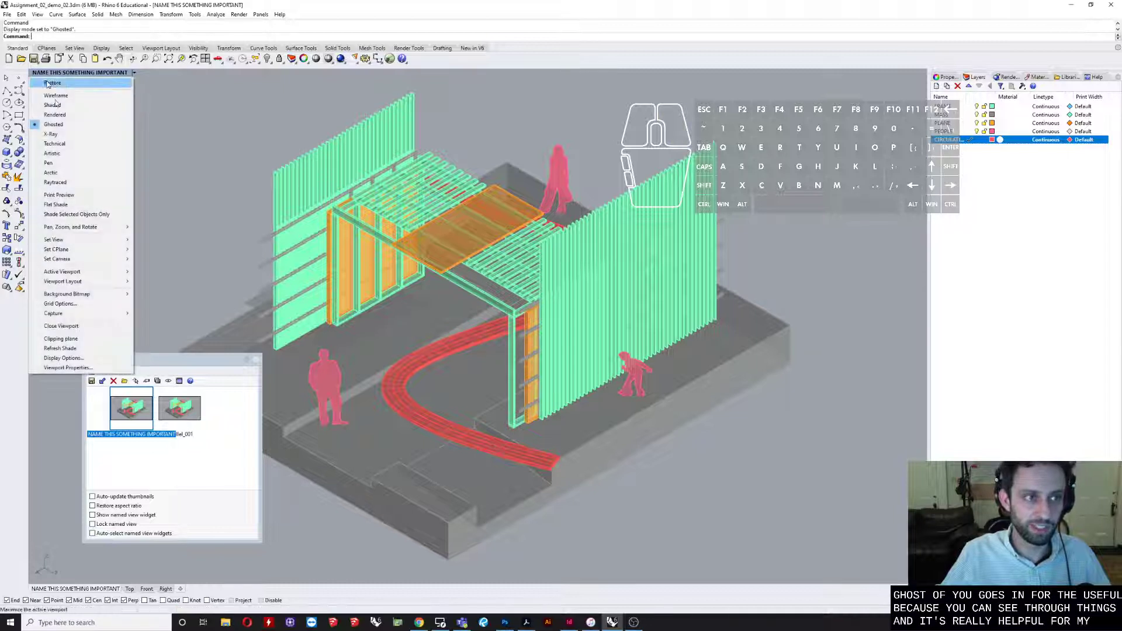
click(55, 115)
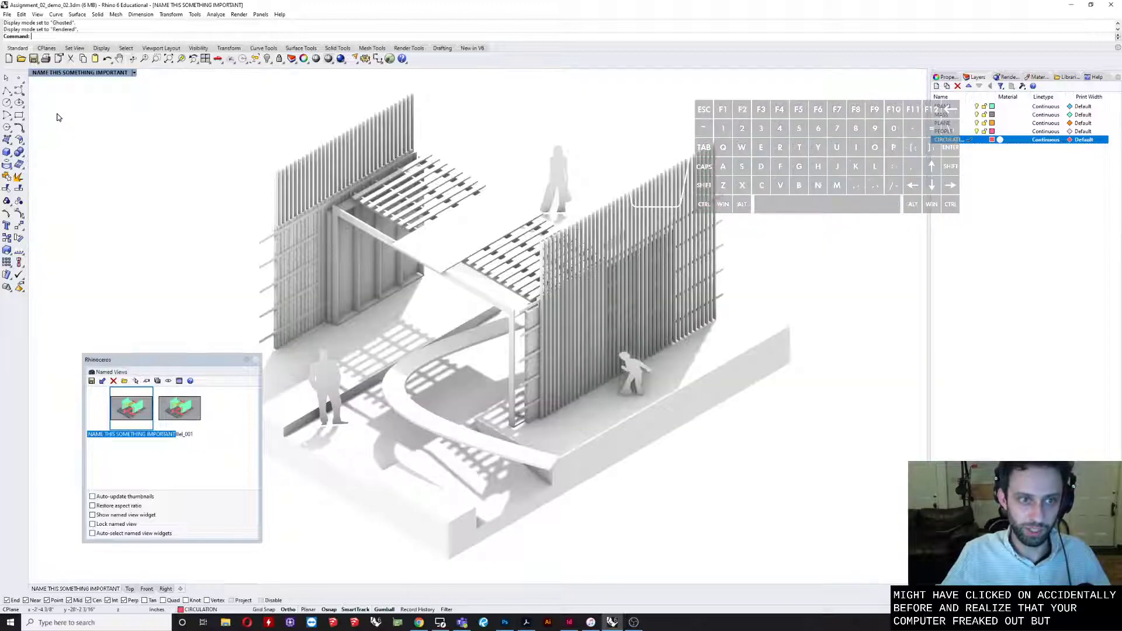
- Restore the default display settings for the Rendered, Pen and Arctic display modes and confirm the options
click(71, 75)
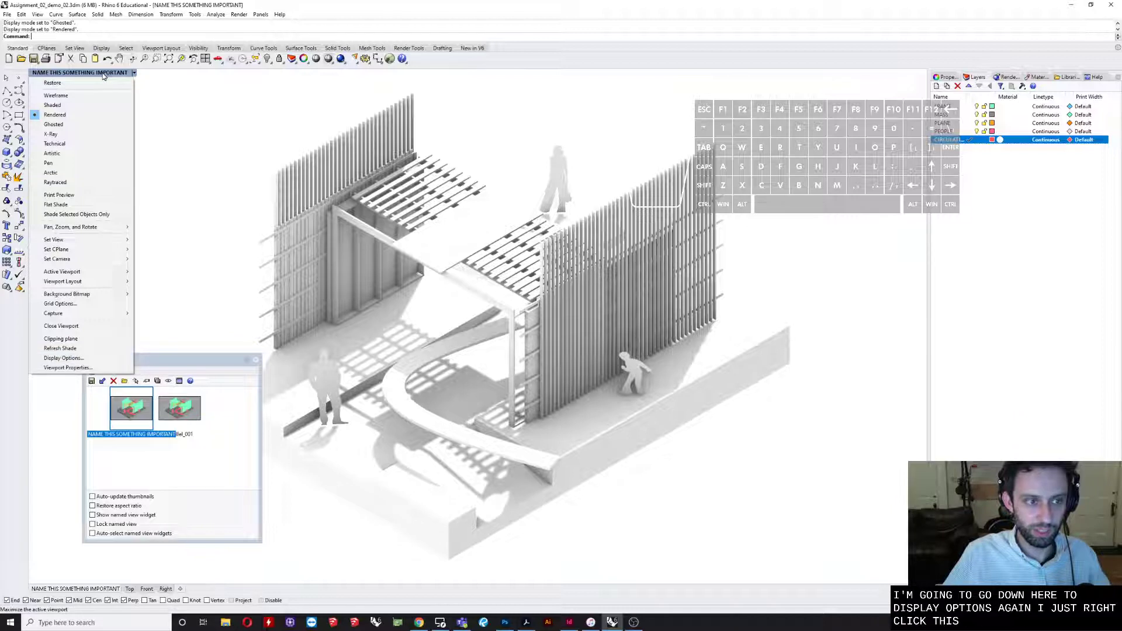
click(65, 358)
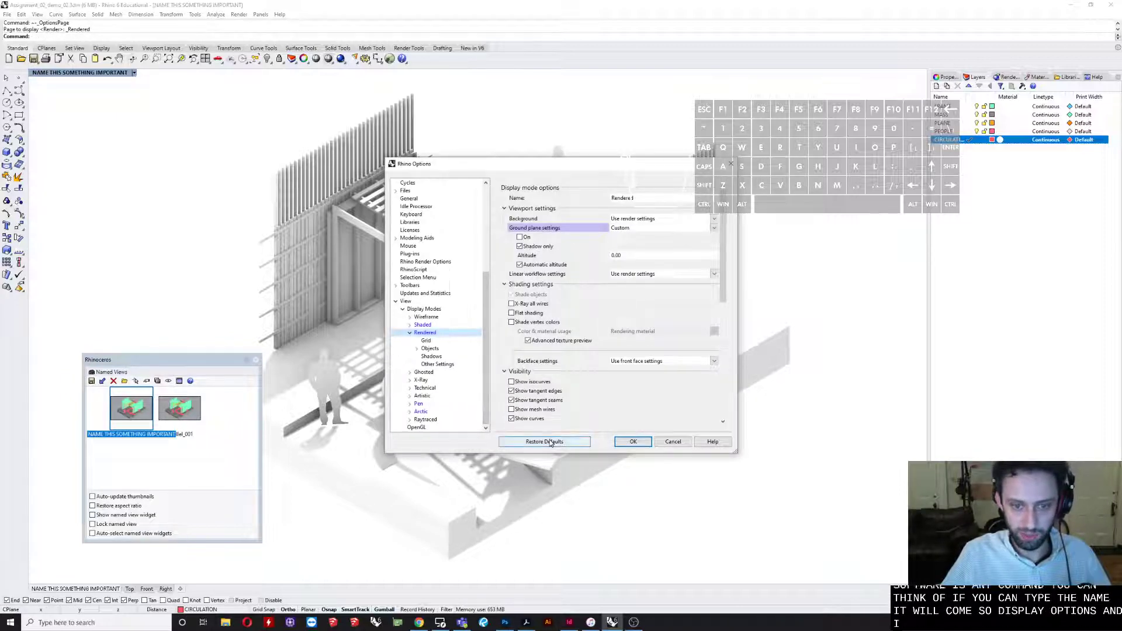
click(423, 324)
click(421, 411)
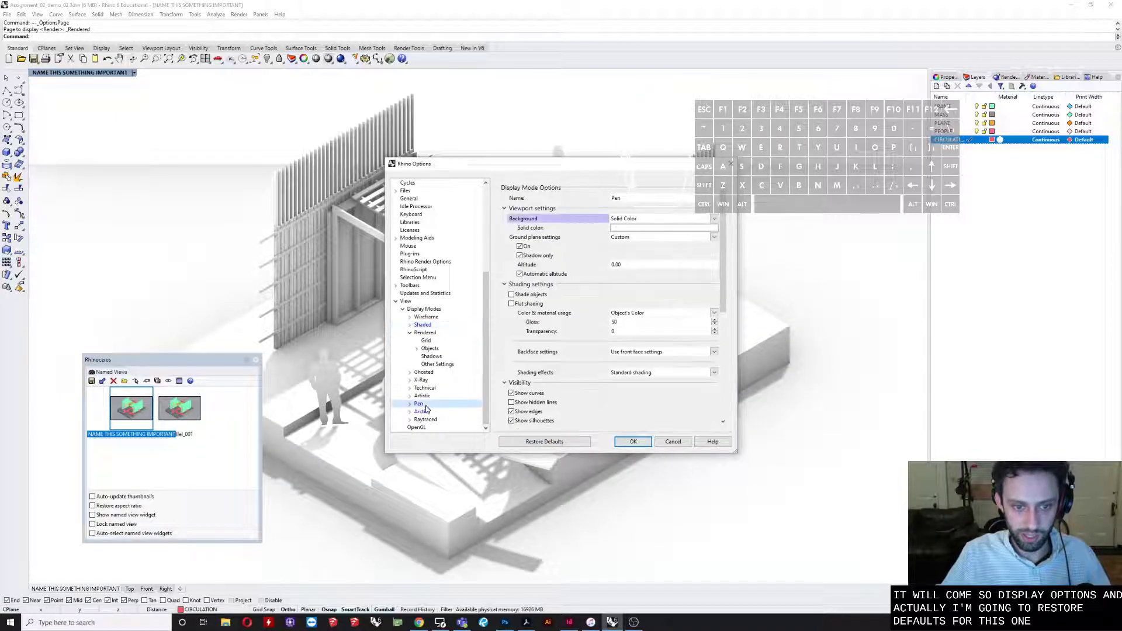
click(517, 442)
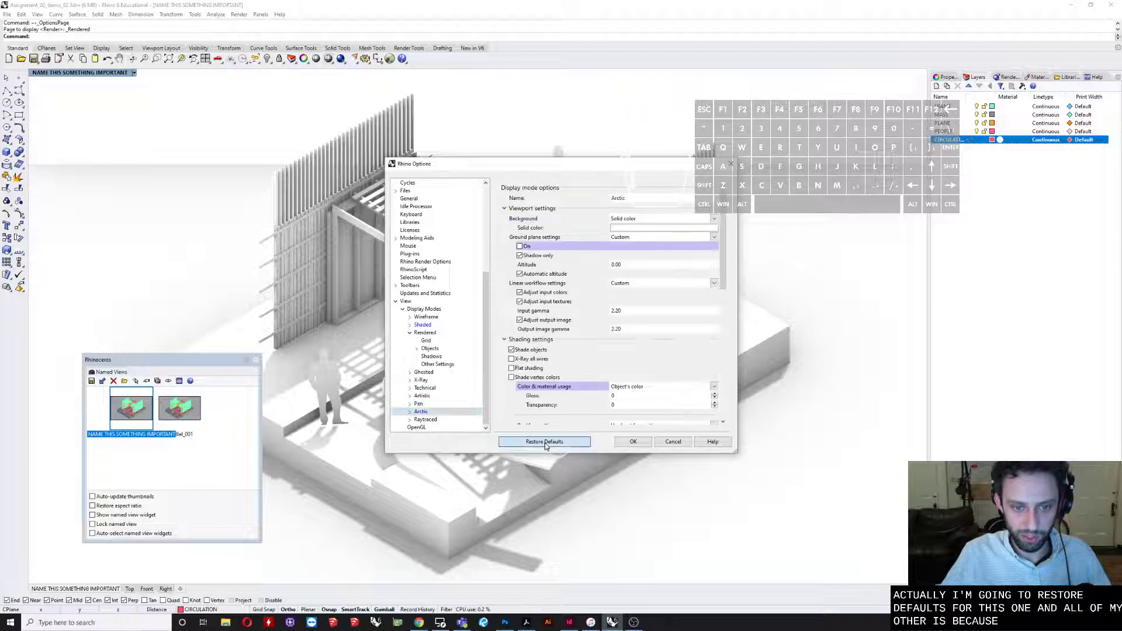
click(526, 442)
click(413, 334)
click(410, 333)
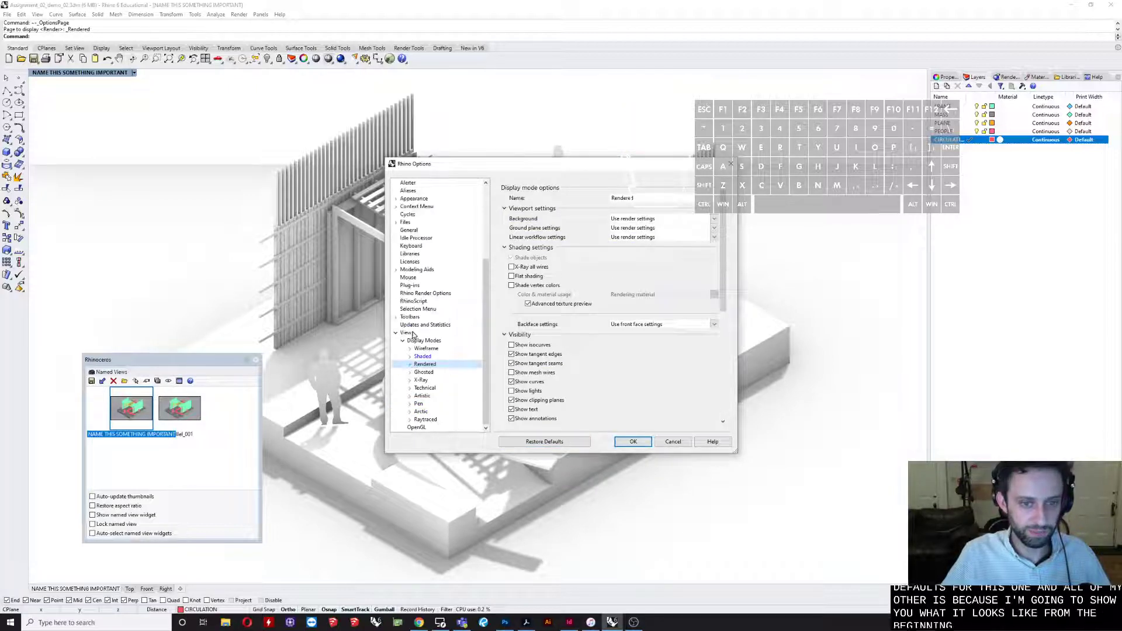
drag(582, 173, 953, 98)
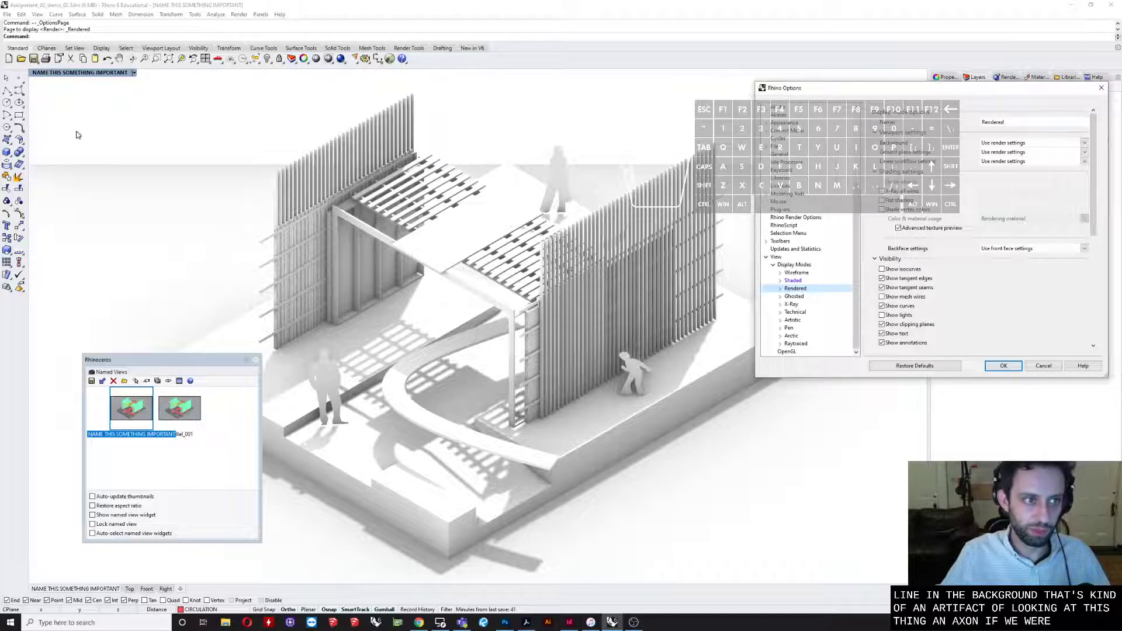
click(1003, 365)
- Examine the ground plane from an orbited Perspective view and restore the named view NAME THIS SOMETHING IMPORTANT
click(80, 73)
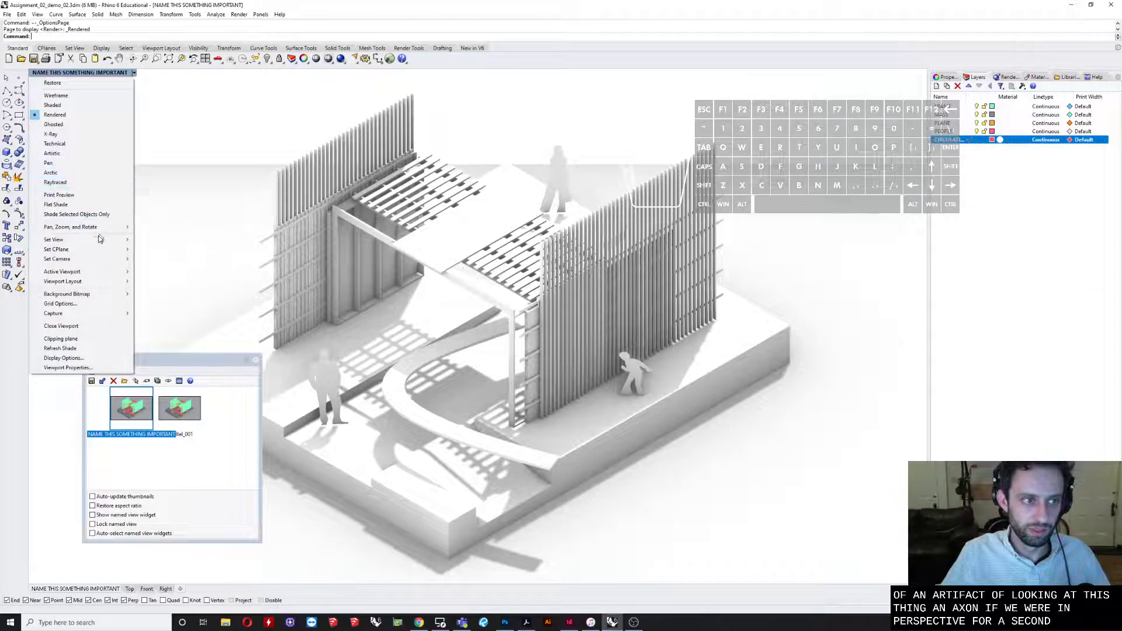
mouse_move(98, 239)
click(200, 314)
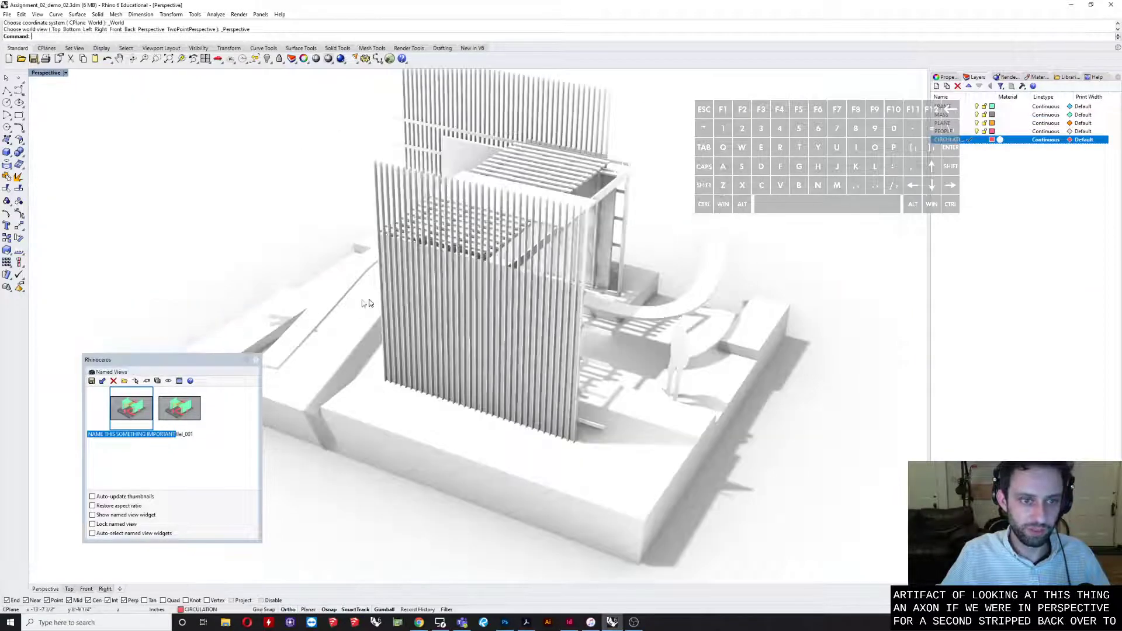
right_drag(366, 303, 789, 282)
double_click(131, 405)
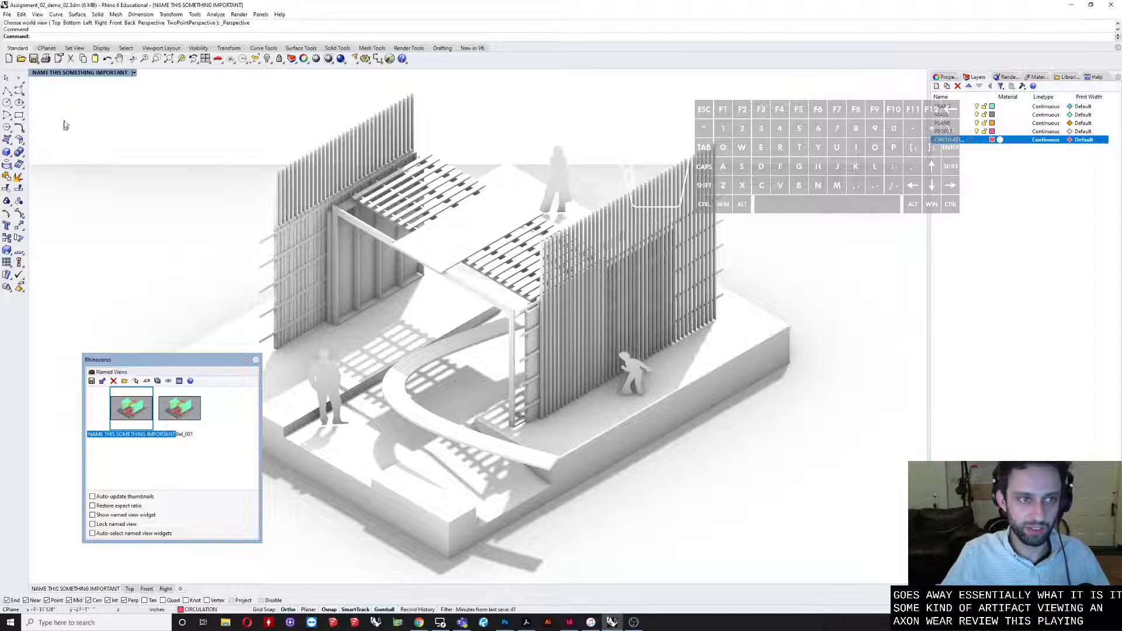
click(86, 74)
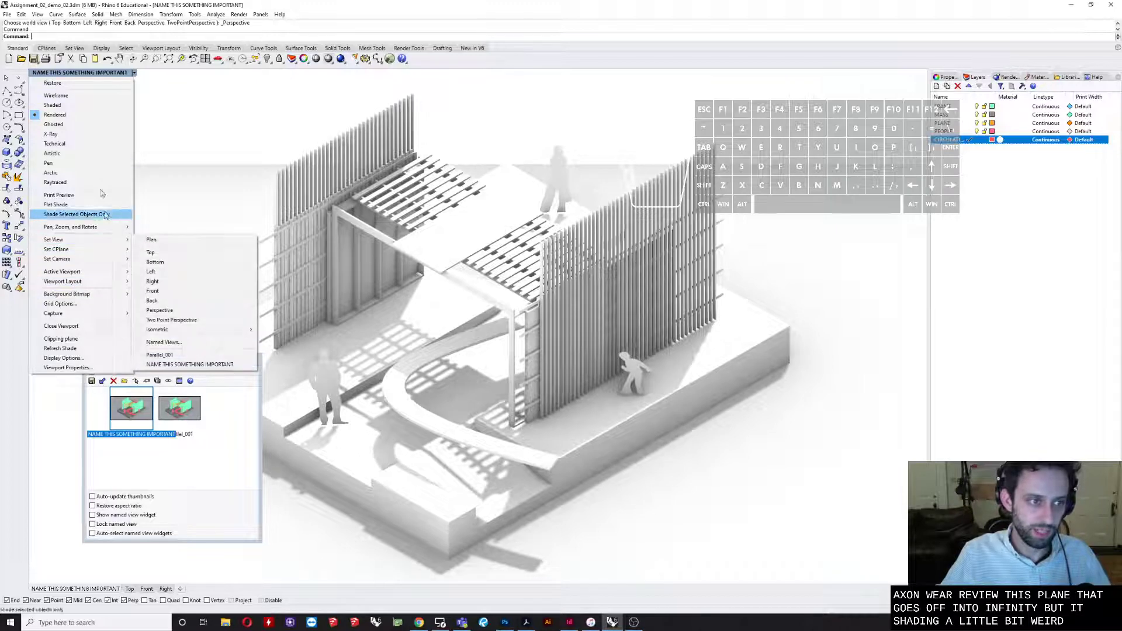
click(64, 357)
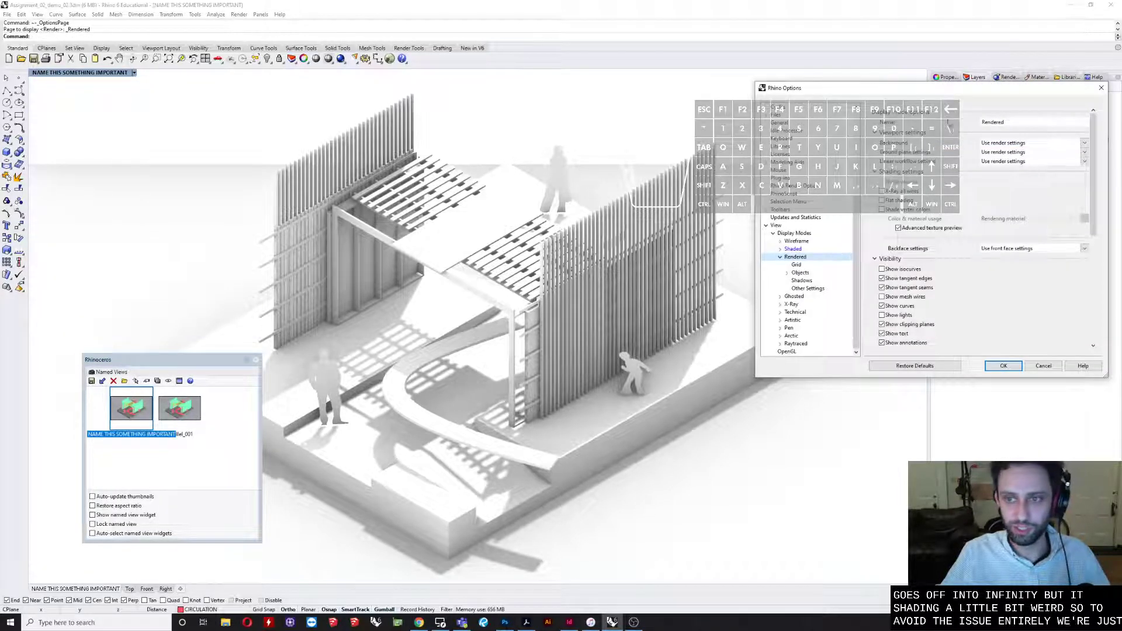
drag(923, 88, 752, 92)
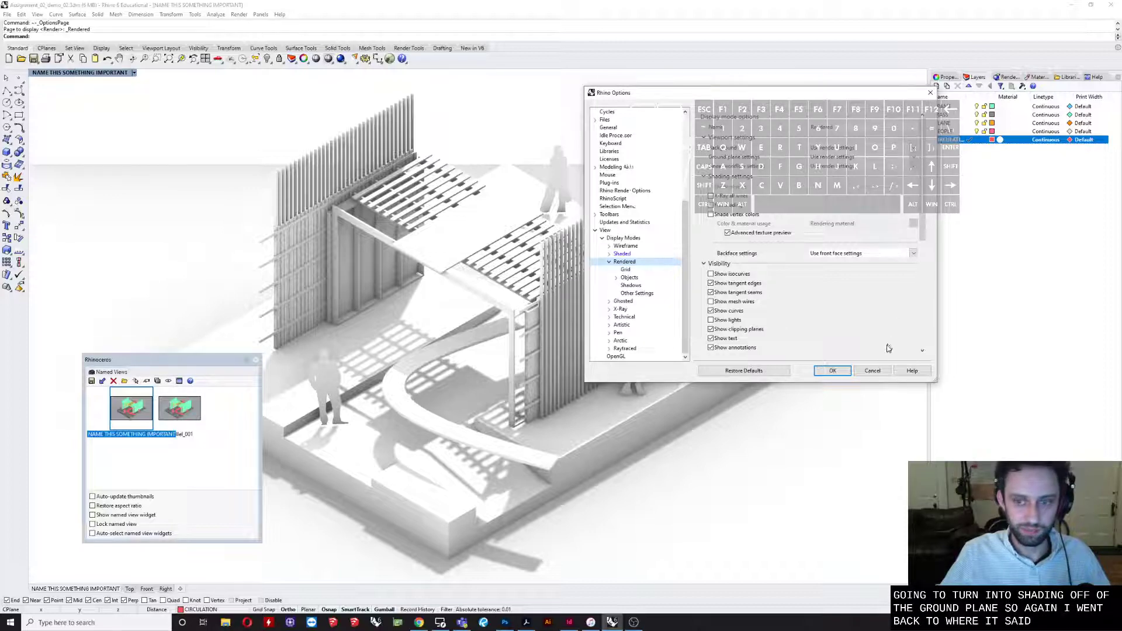
click(878, 369)
- Set the Rendered display mode's ground plane settings to Custom, turn the ground plane off and confirm the options
right_click(84, 73)
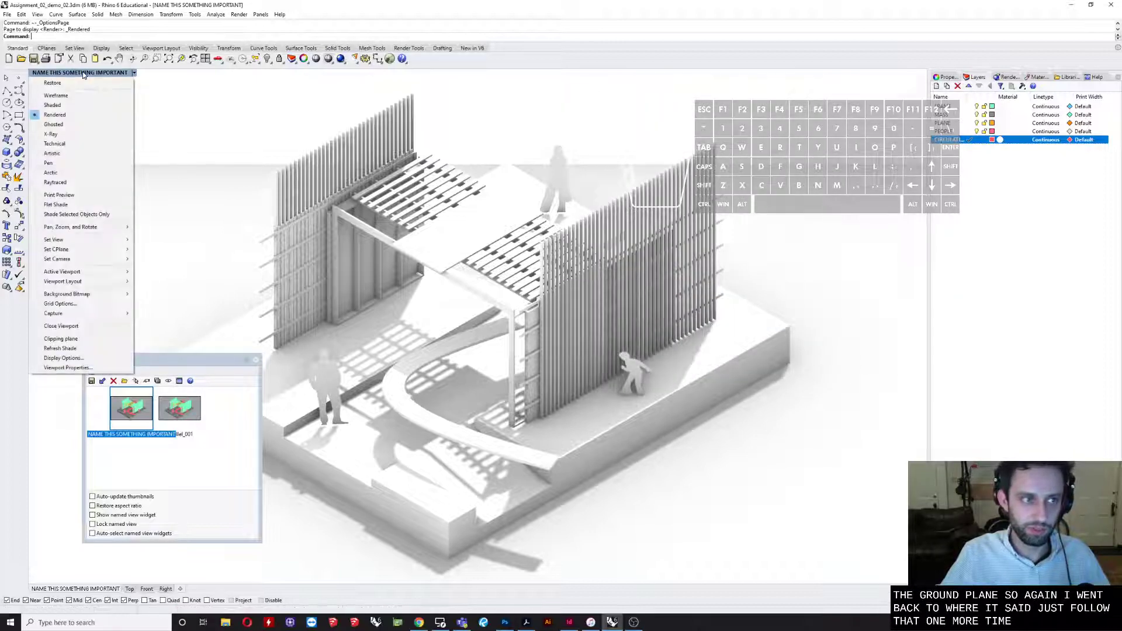
click(66, 358)
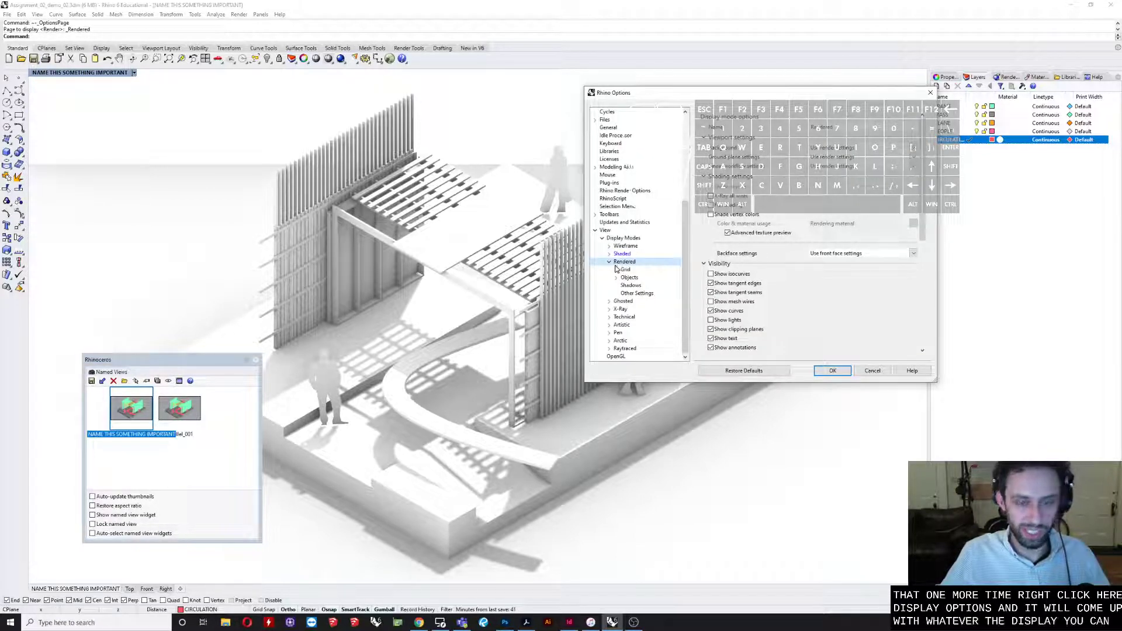
click(834, 157)
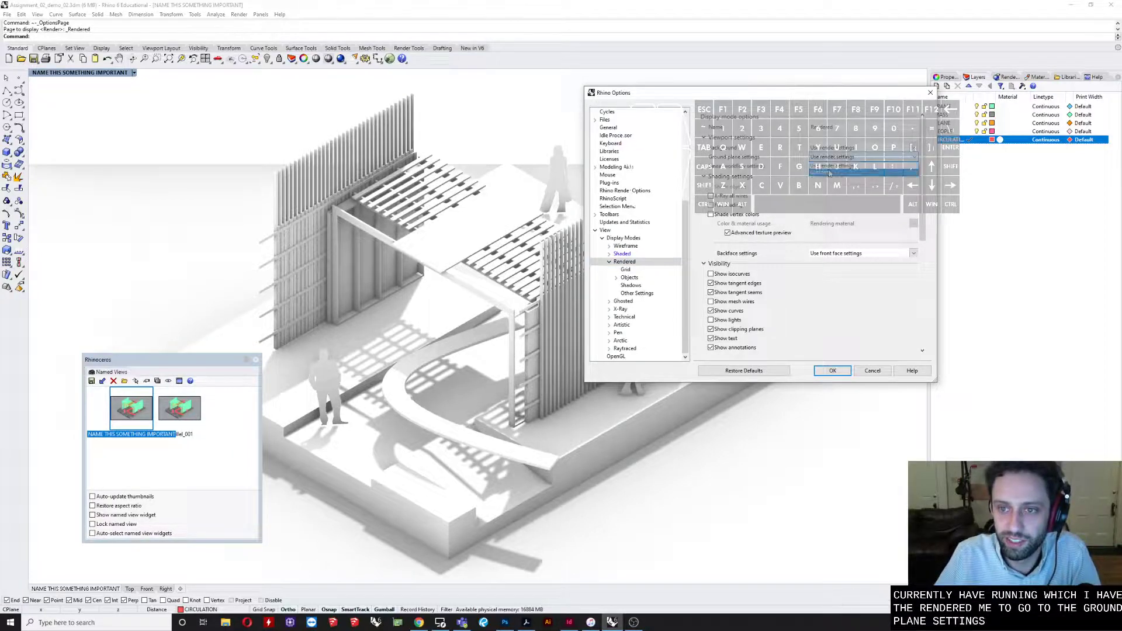
click(827, 172)
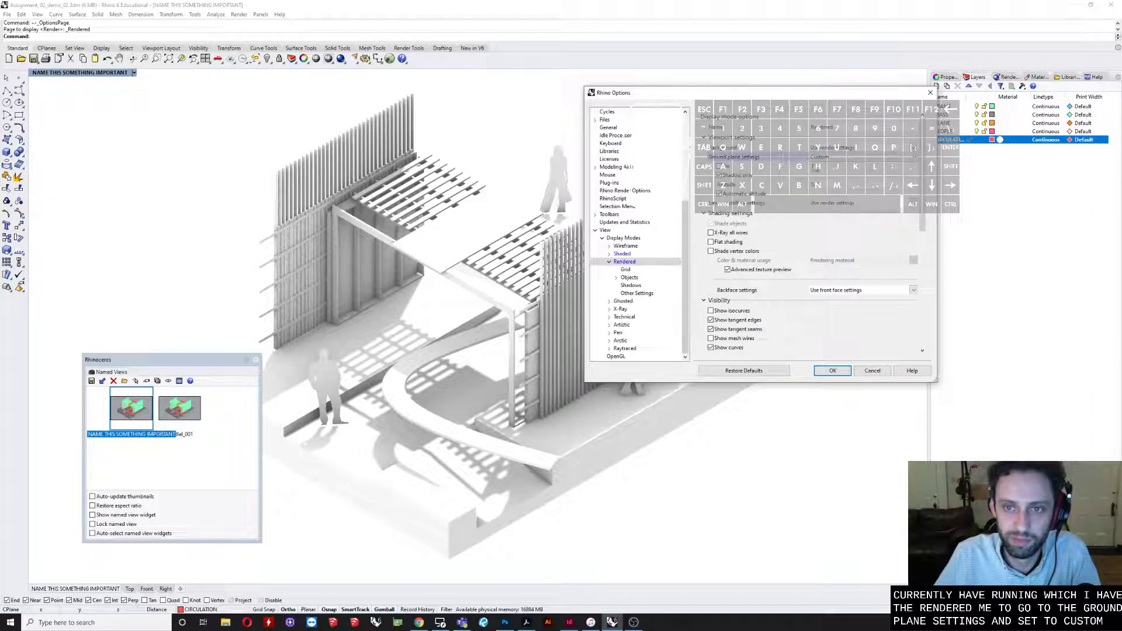
click(723, 168)
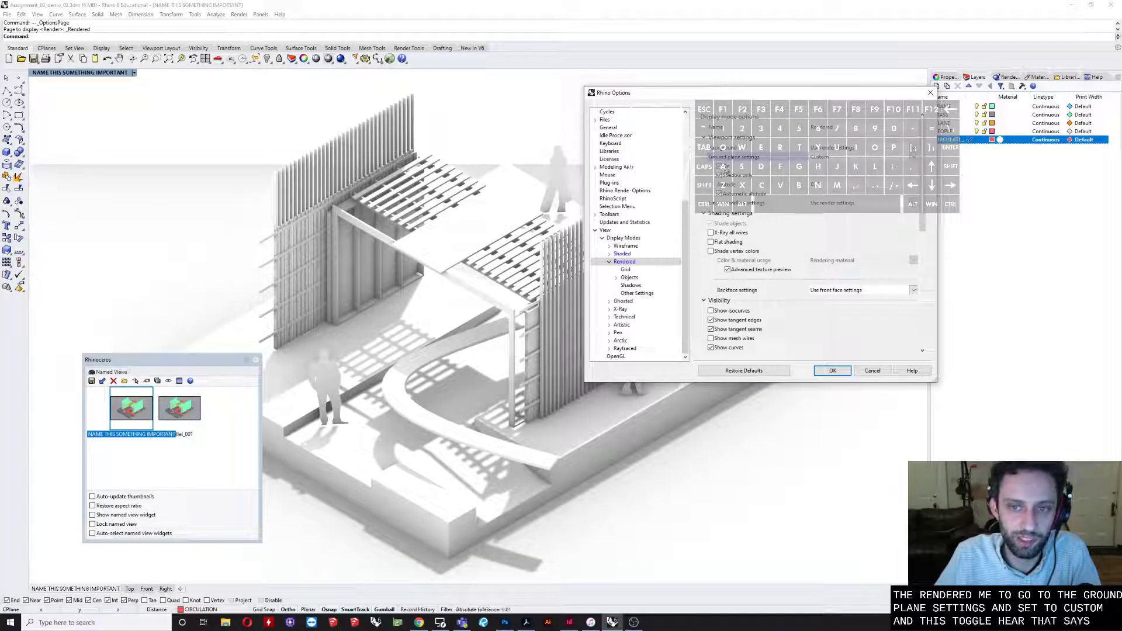
click(723, 168)
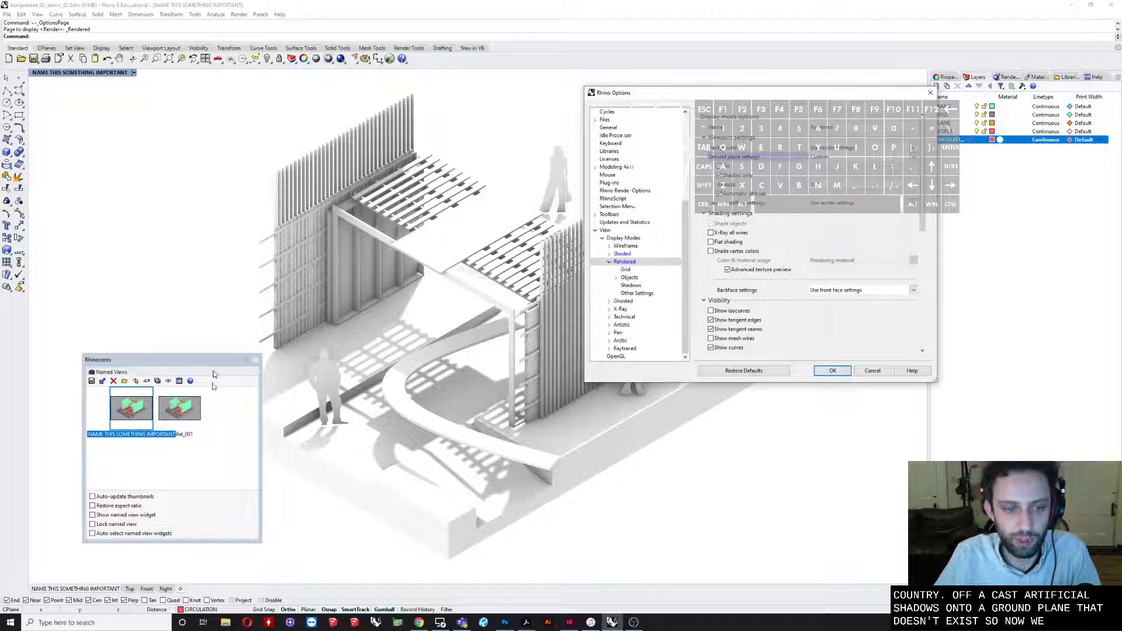
click(839, 372)
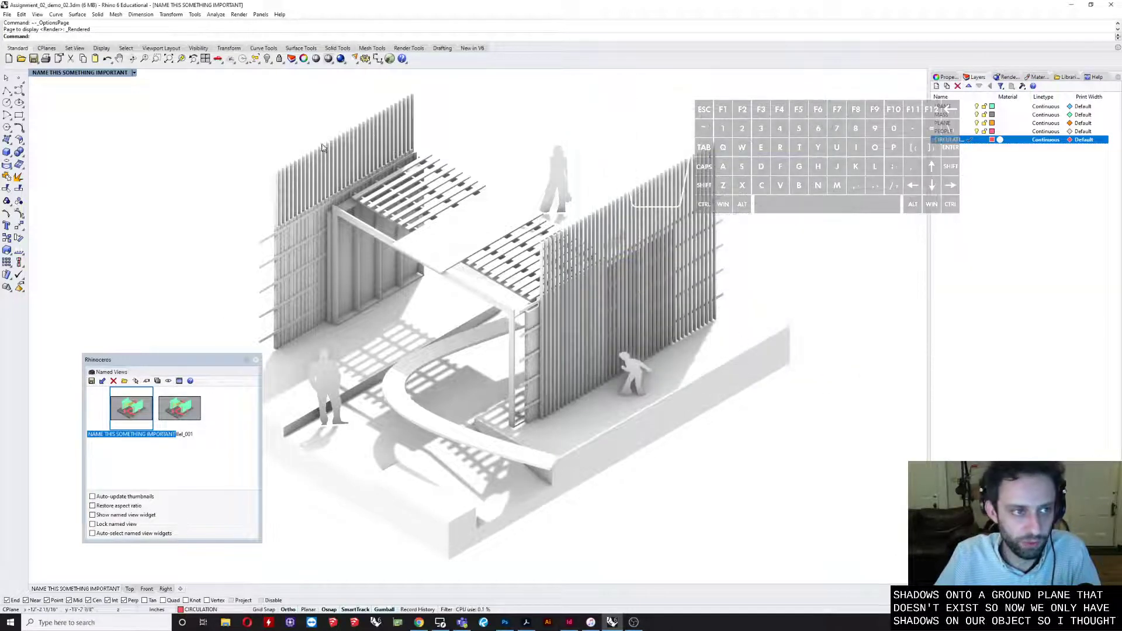
- Switch the viewport to Pen display mode and set that mode's background to Solid Color
click(85, 74)
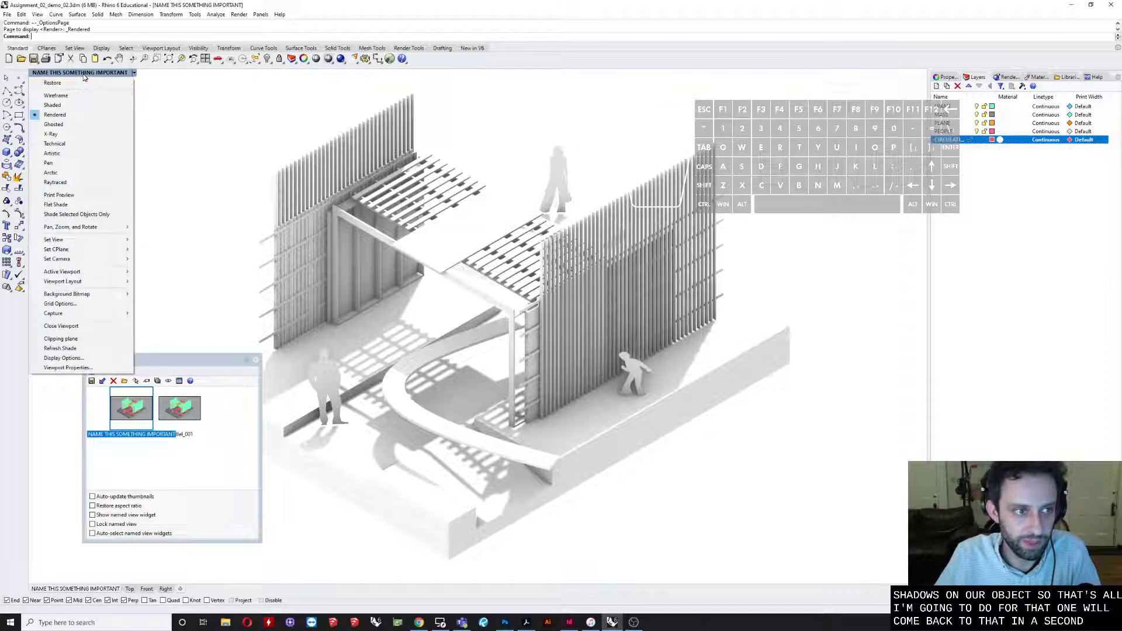
click(49, 163)
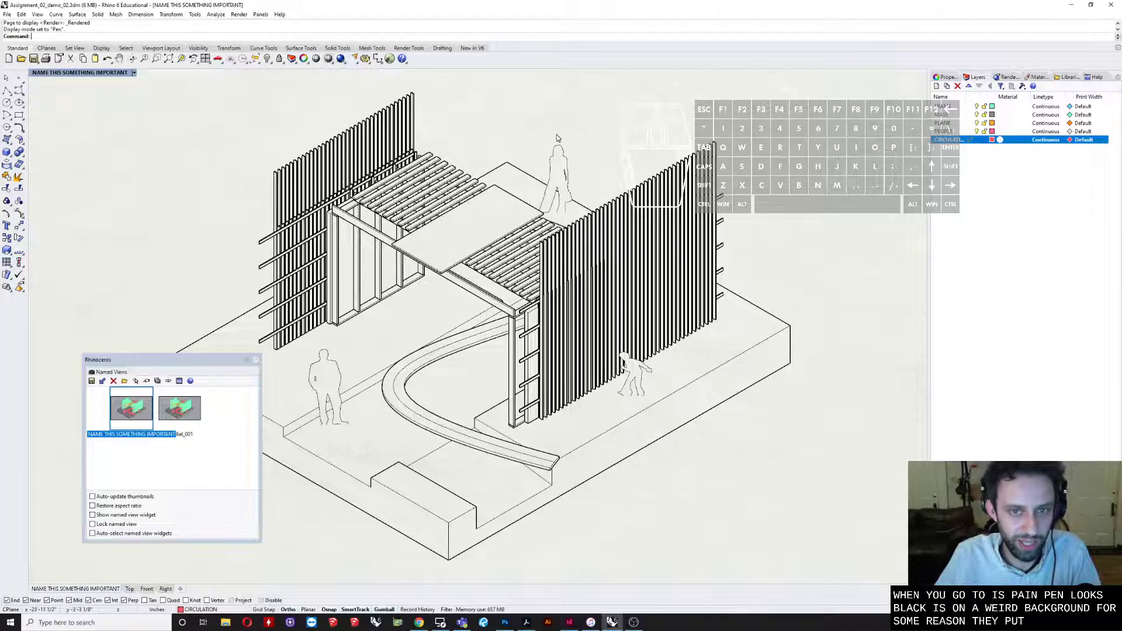
click(90, 73)
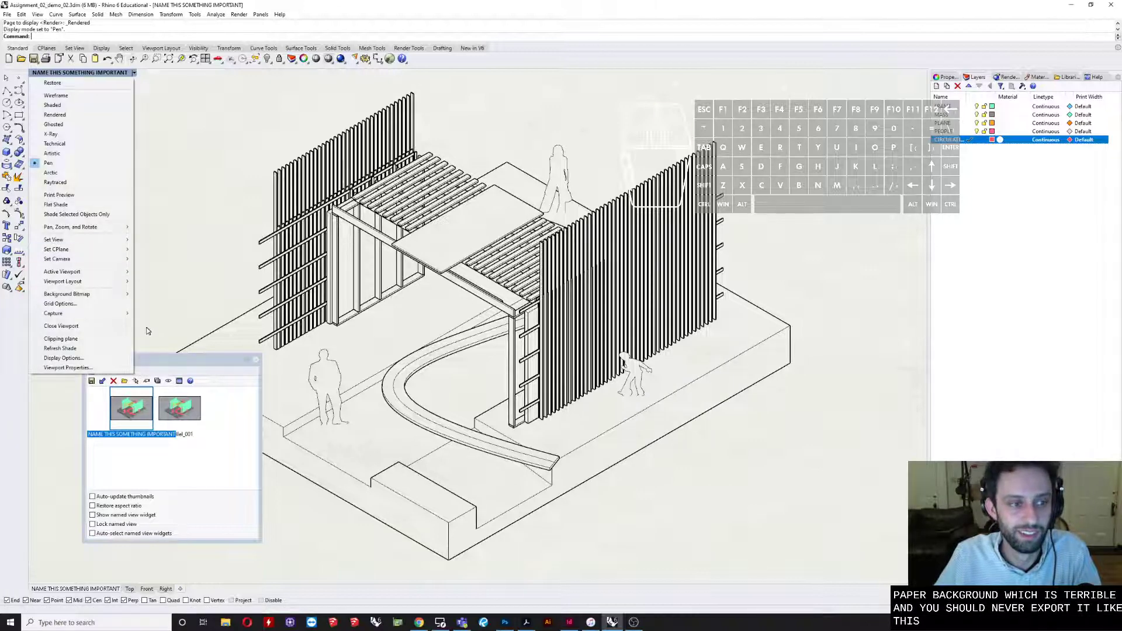
click(75, 357)
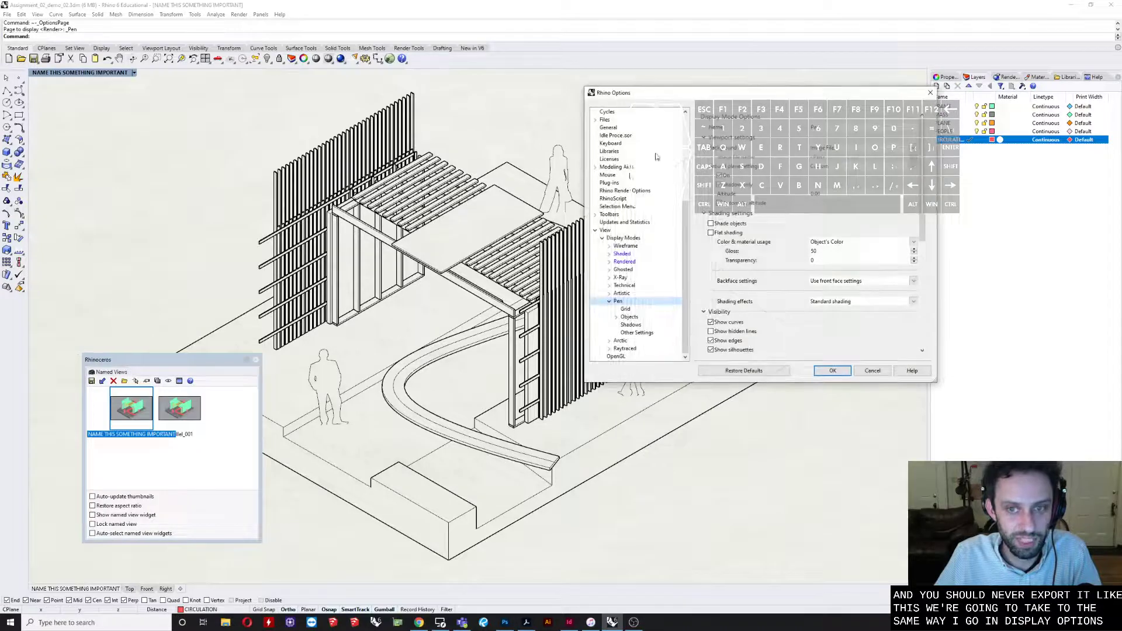
drag(640, 95, 460, 99)
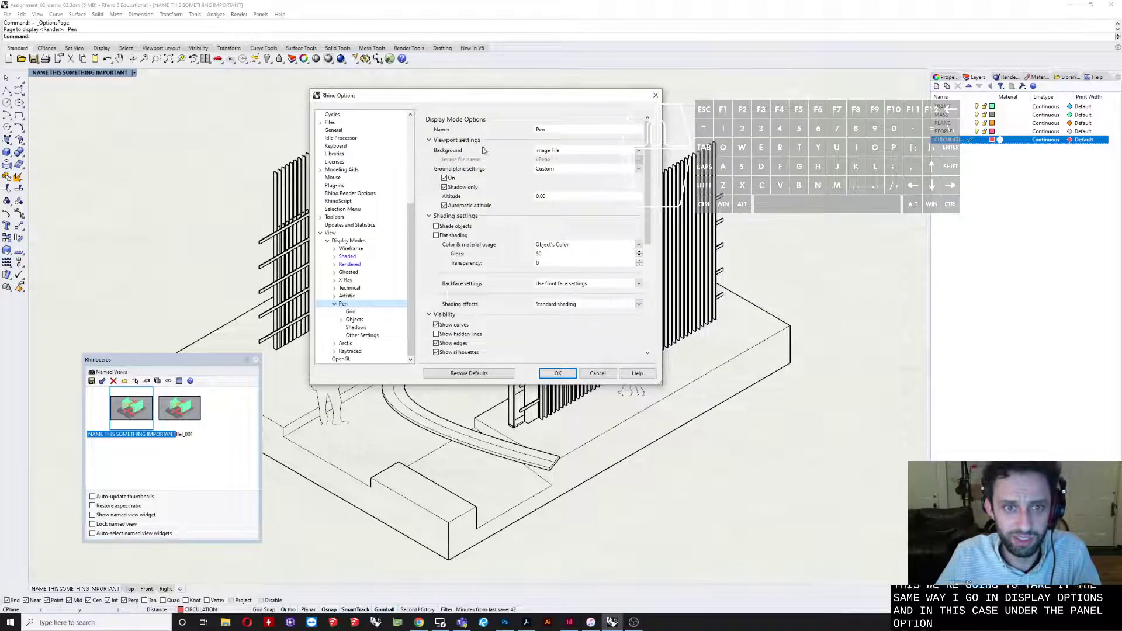
click(564, 152)
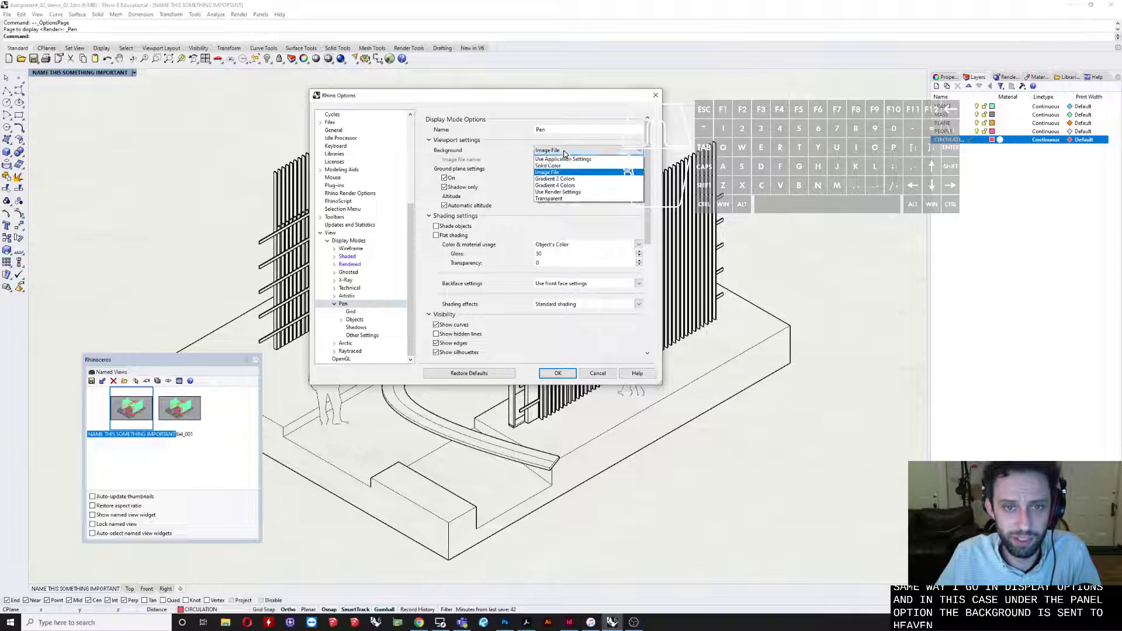
click(547, 166)
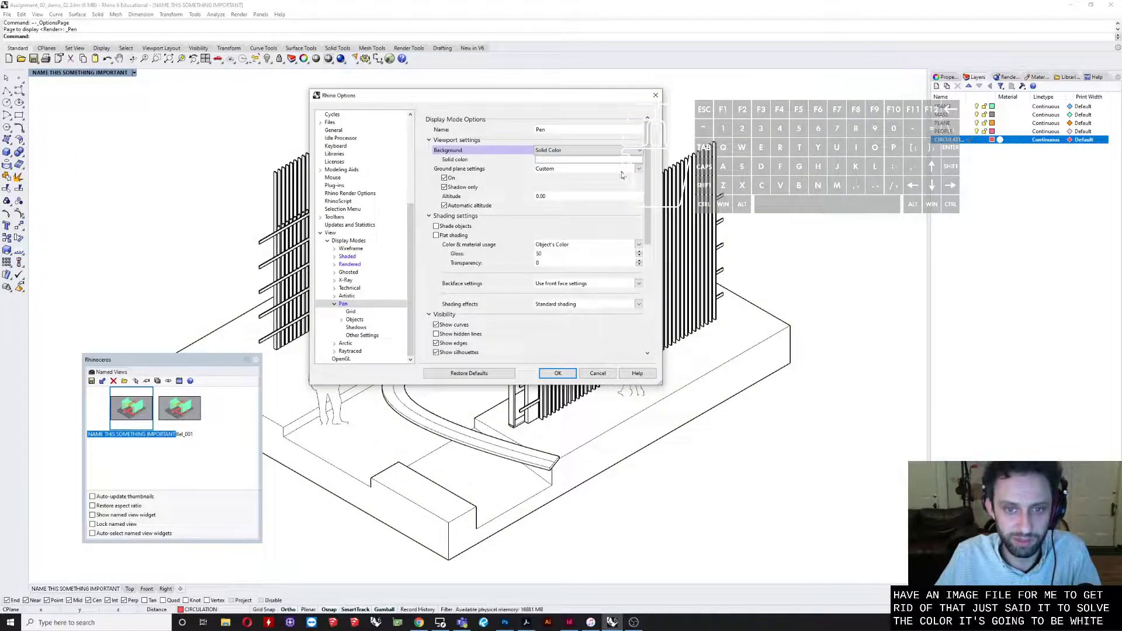
- Turn silhouettes off and back on in the Pen display mode options to compare their effect on the linework
drag(646, 124, 648, 193)
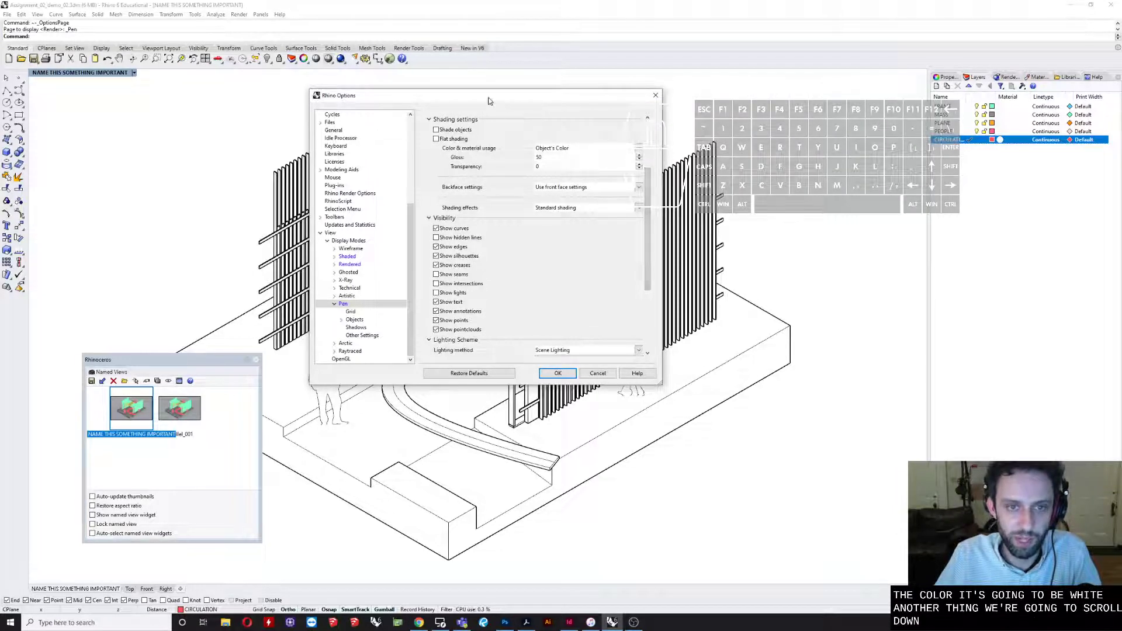
drag(488, 101, 842, 89)
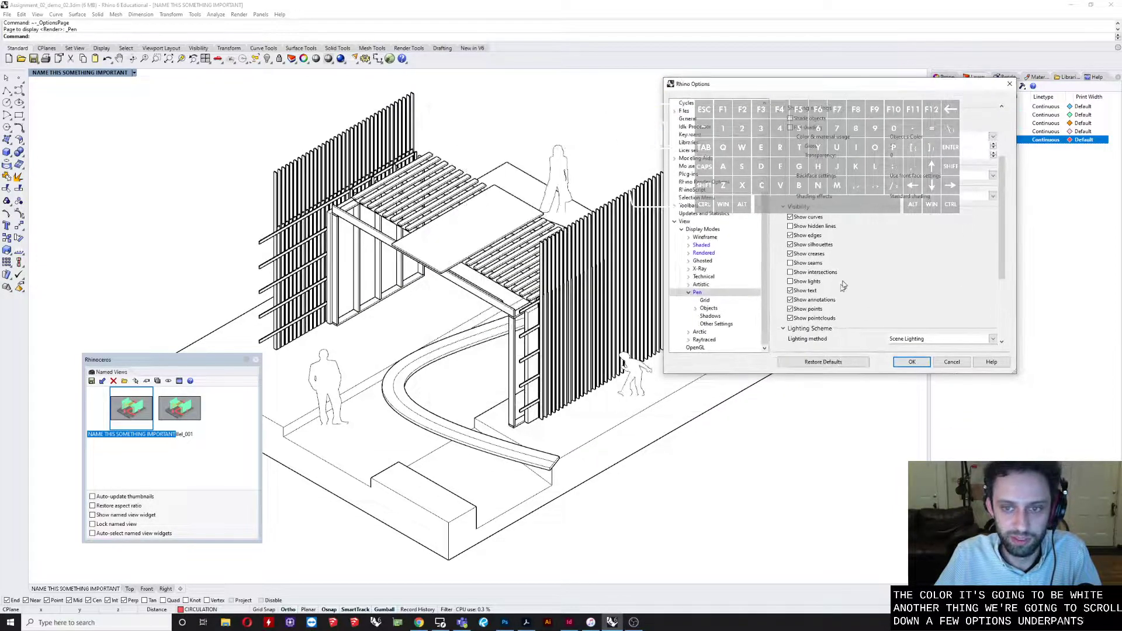
click(790, 246)
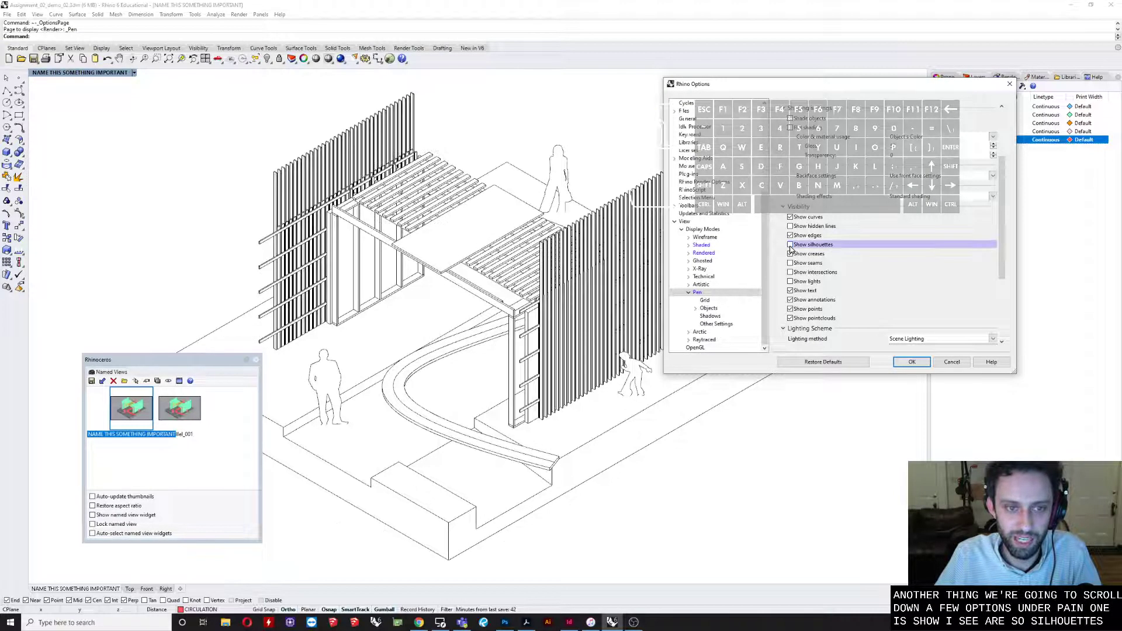
click(790, 246)
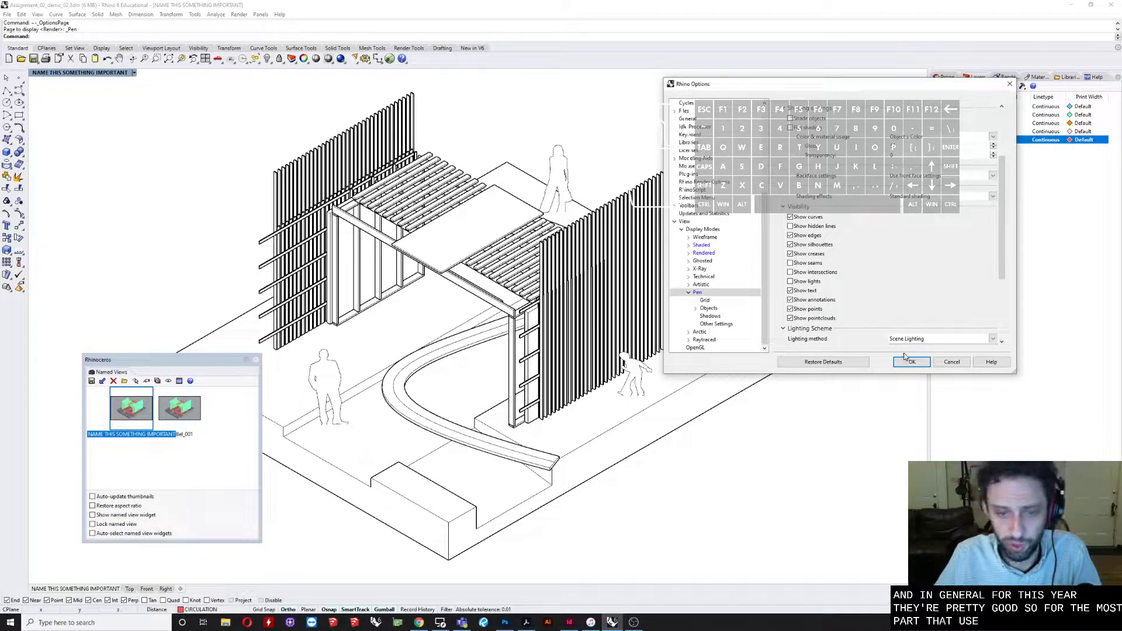
click(790, 245)
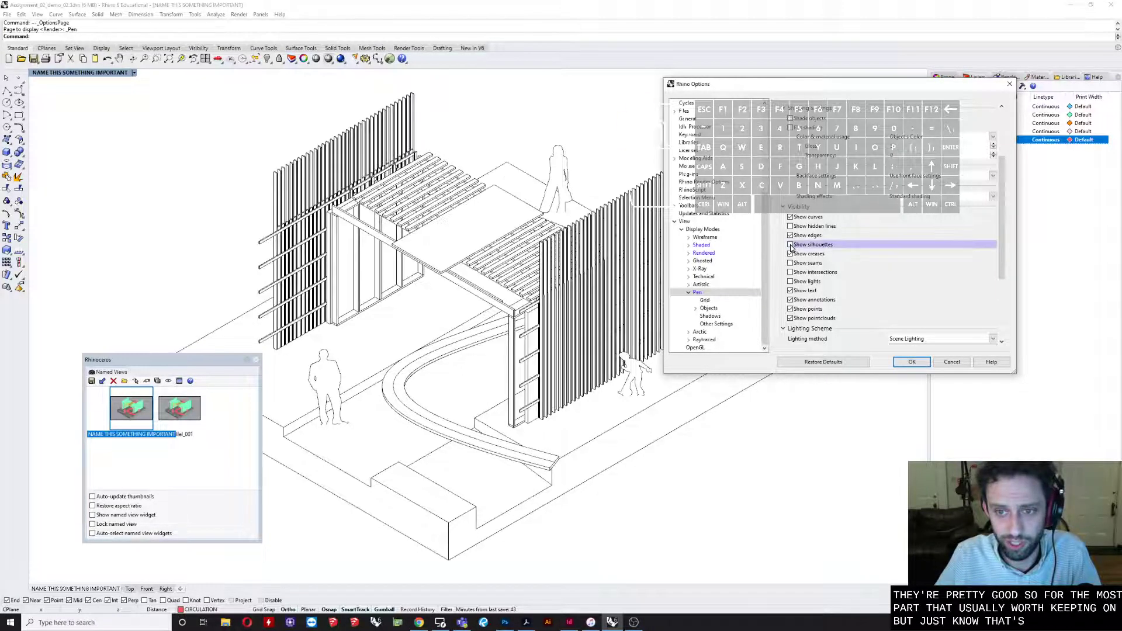
click(790, 245)
- Toggle the Pen mode's creases and edges off and back on to compare their effect on the linework
click(790, 253)
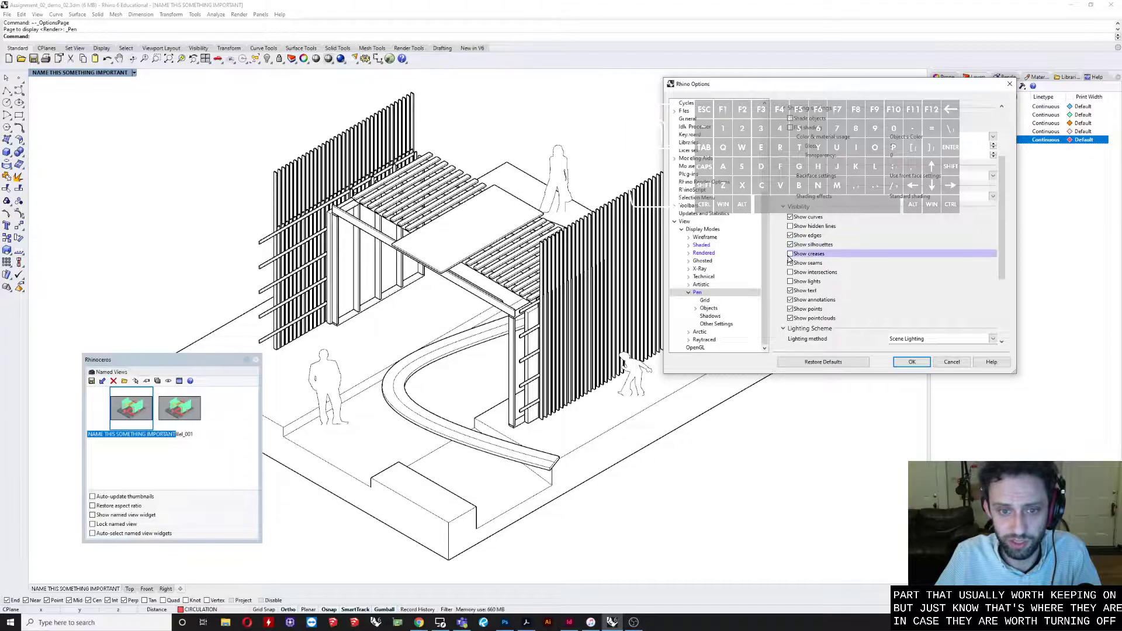
click(790, 253)
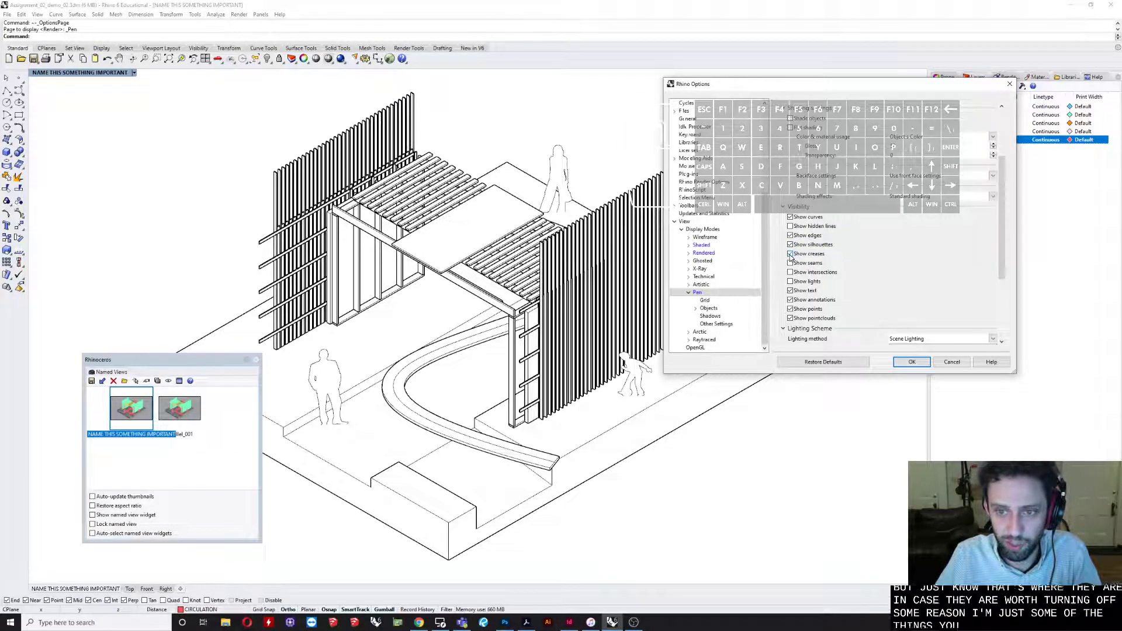
click(790, 254)
click(790, 254)
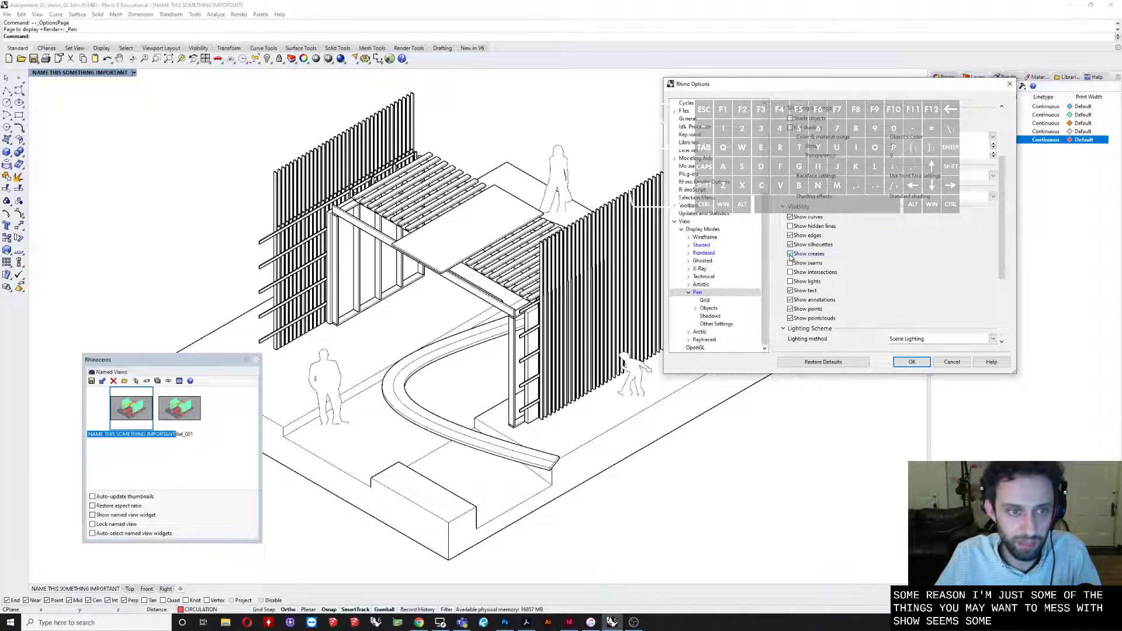
click(790, 253)
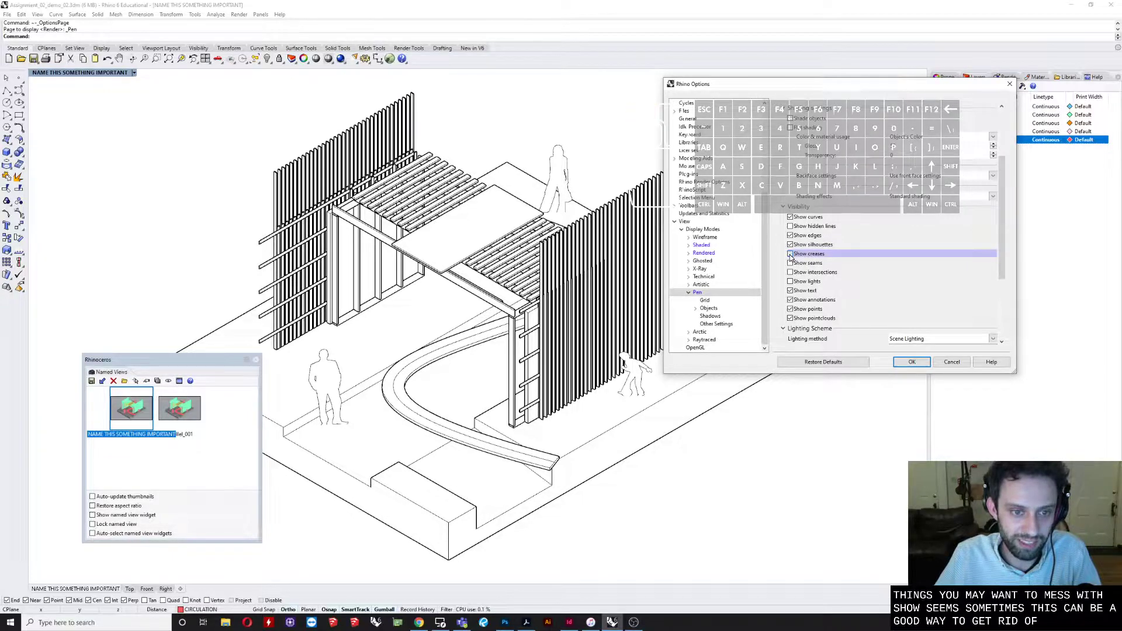
click(790, 253)
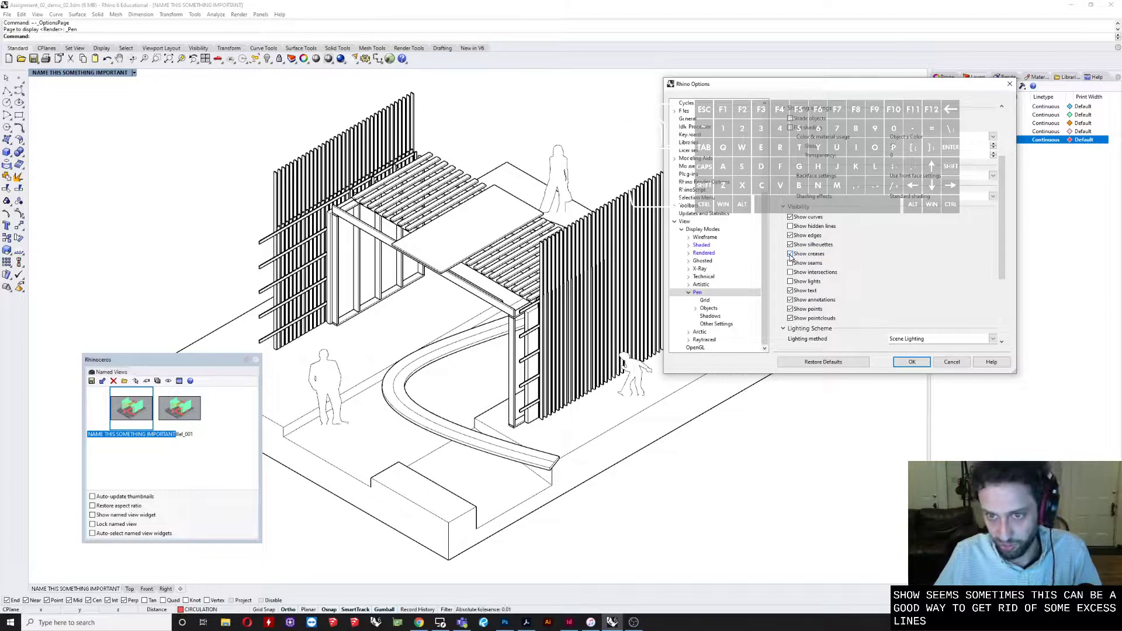
click(791, 235)
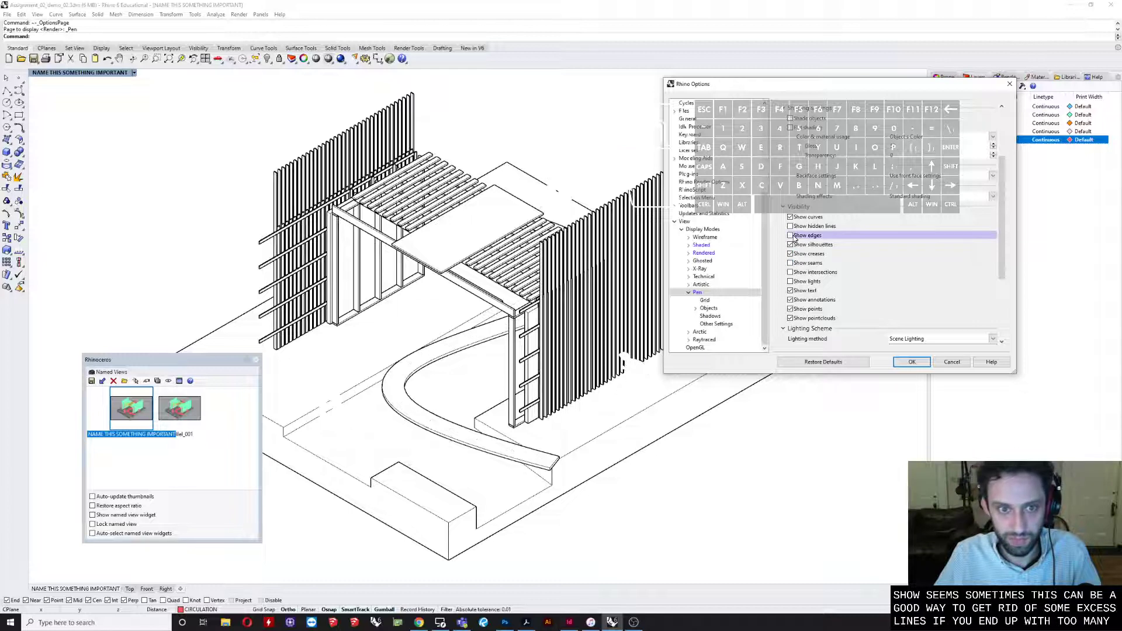
click(791, 236)
click(790, 255)
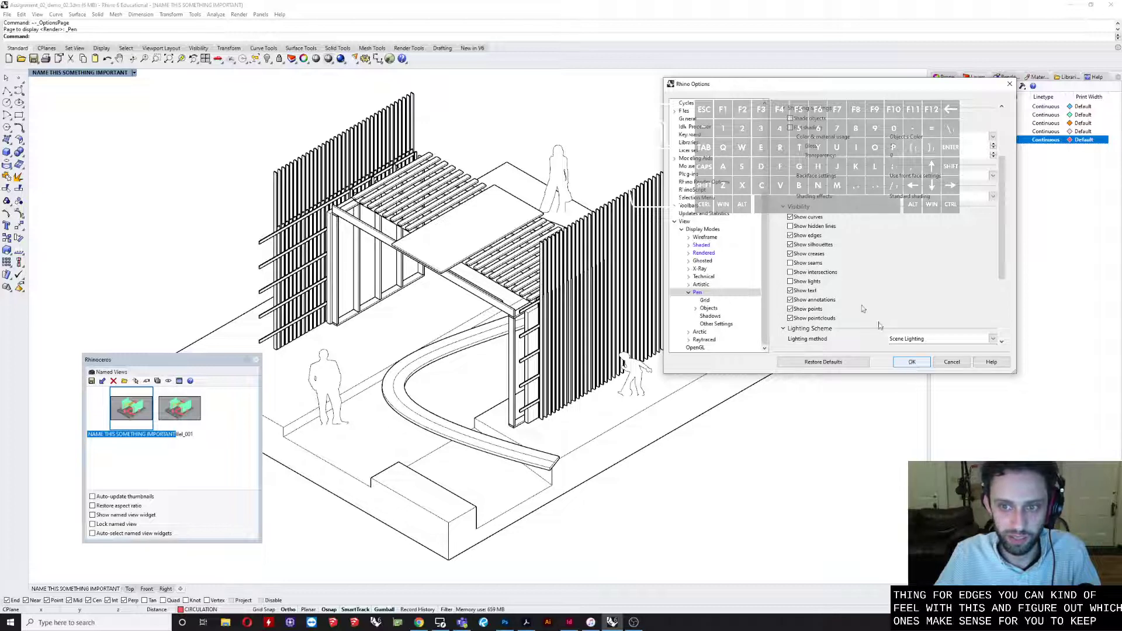
- Preview hidden lines in the Pen display mode, leave them turned off and confirm the options
click(803, 229)
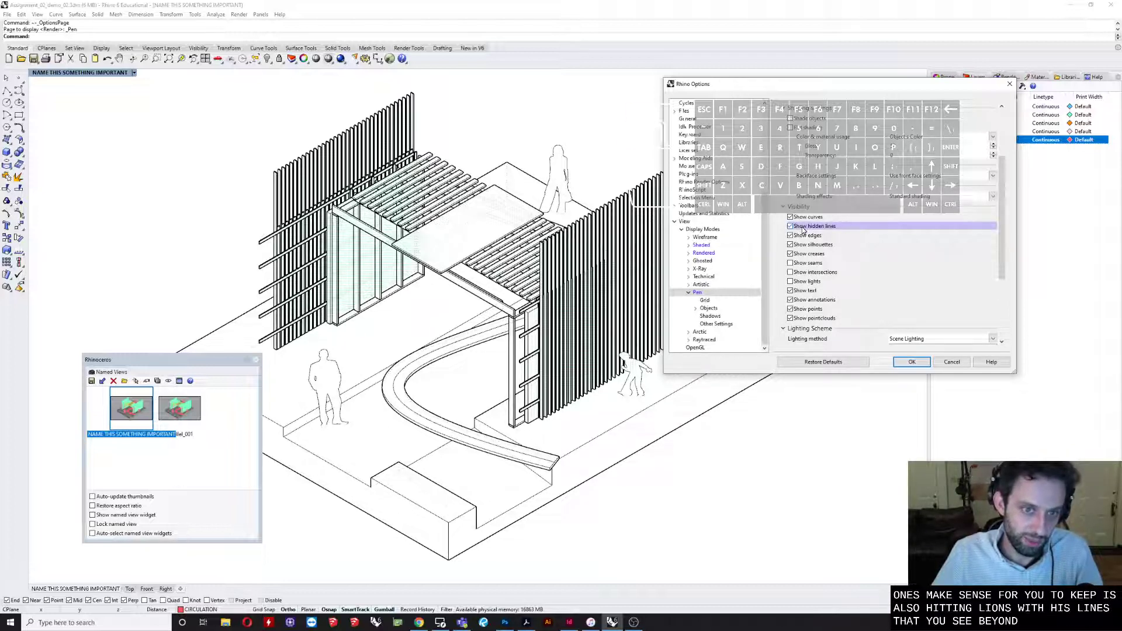
click(802, 228)
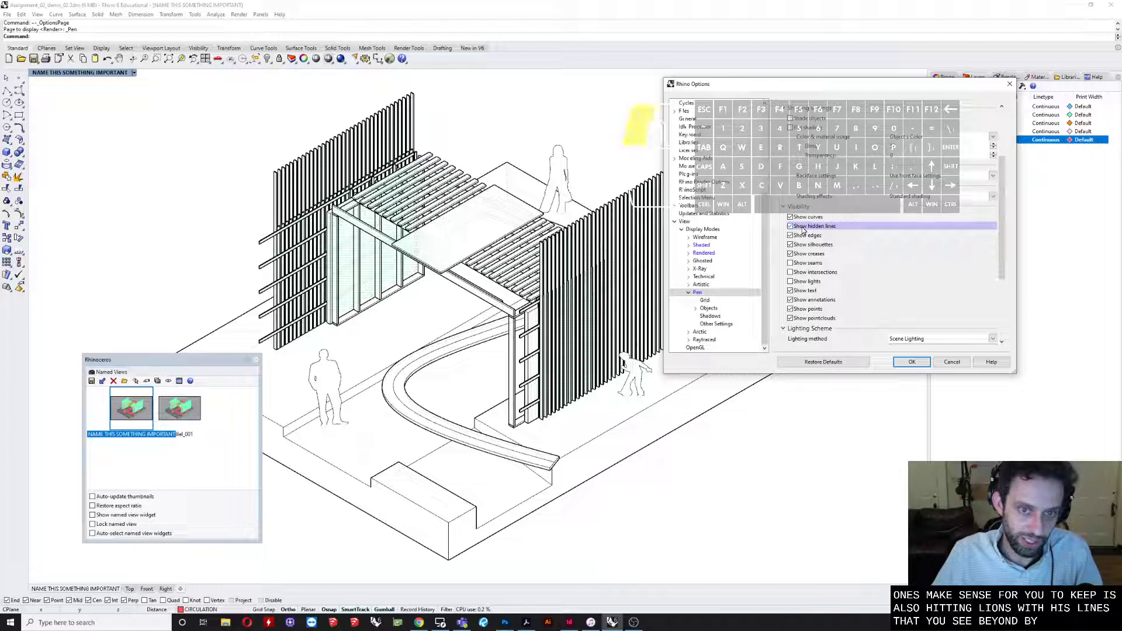
click(911, 362)
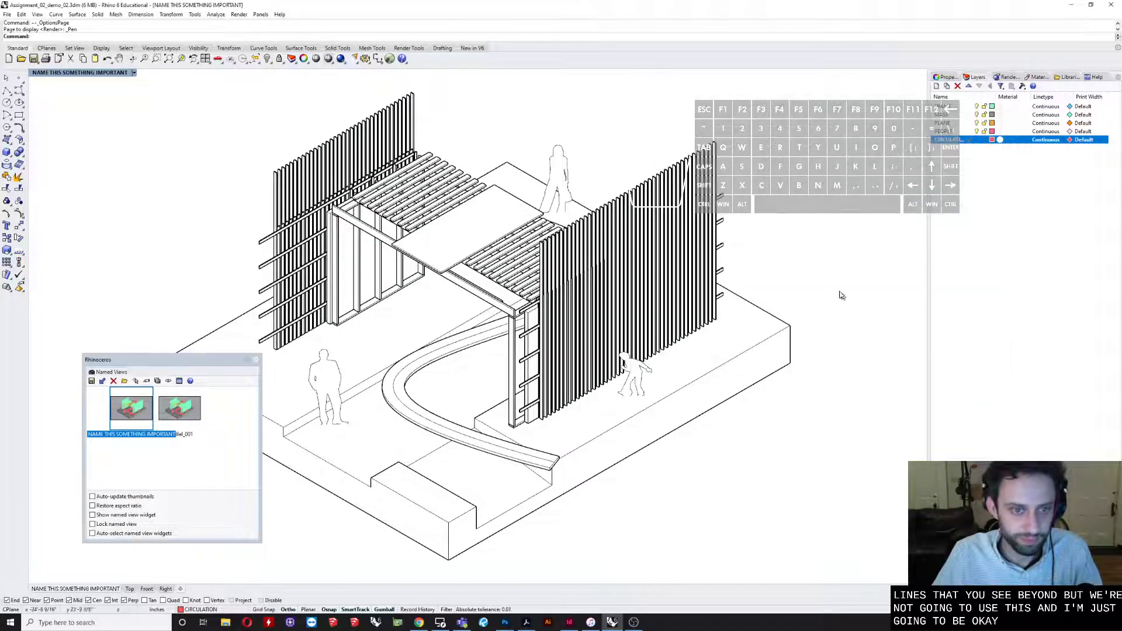
- Switch the viewport to Arctic display mode and turn off the ground plane in that mode's options
click(81, 73)
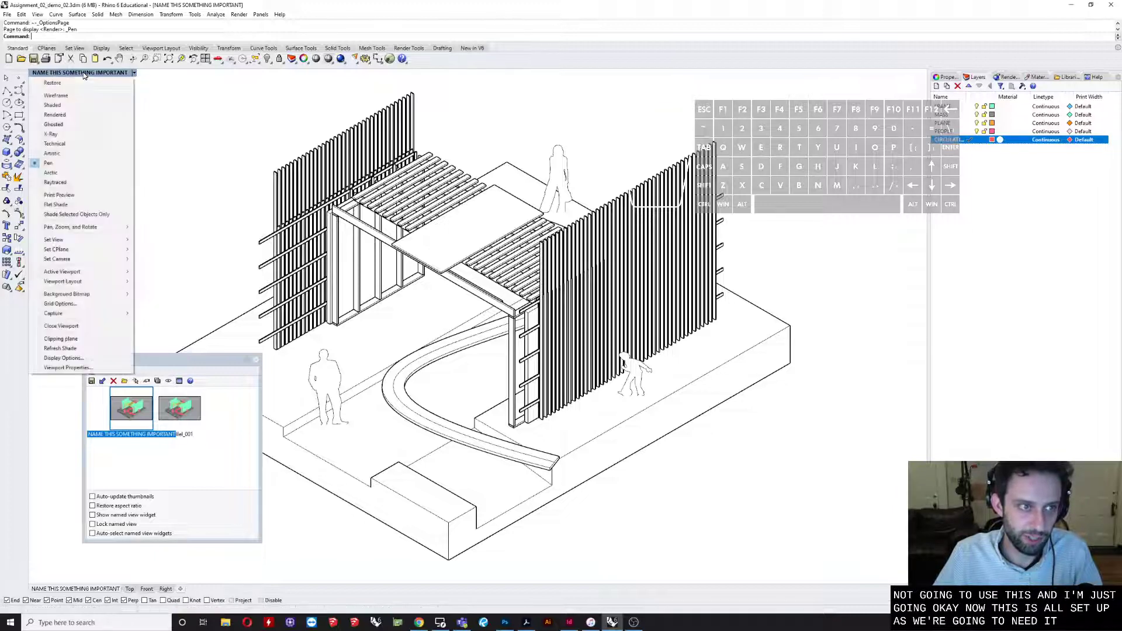
click(48, 173)
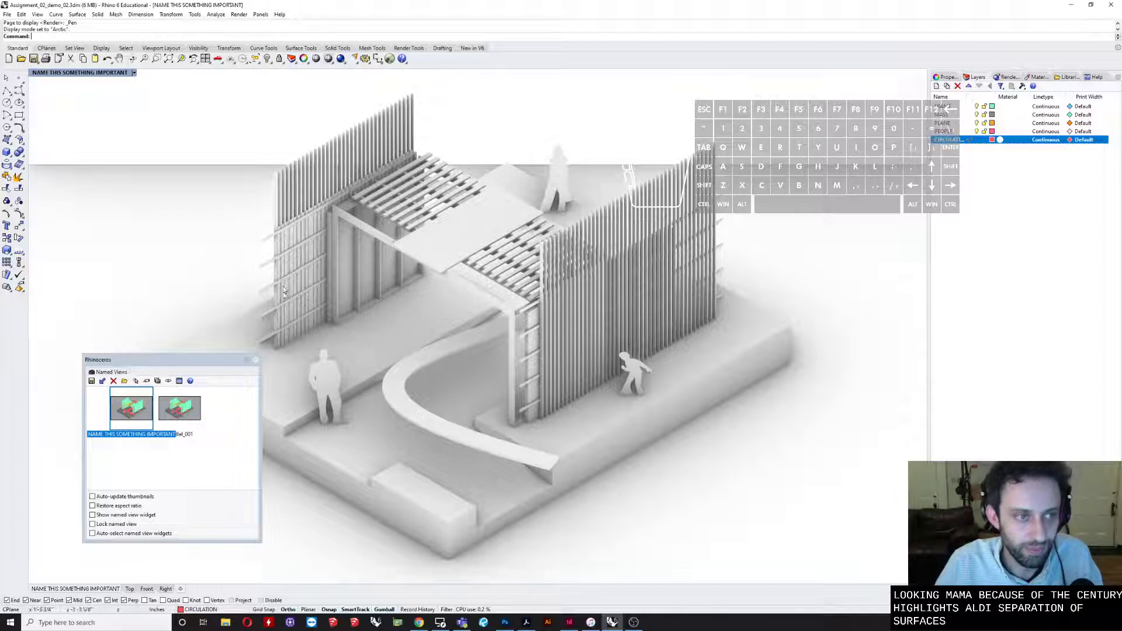
click(115, 76)
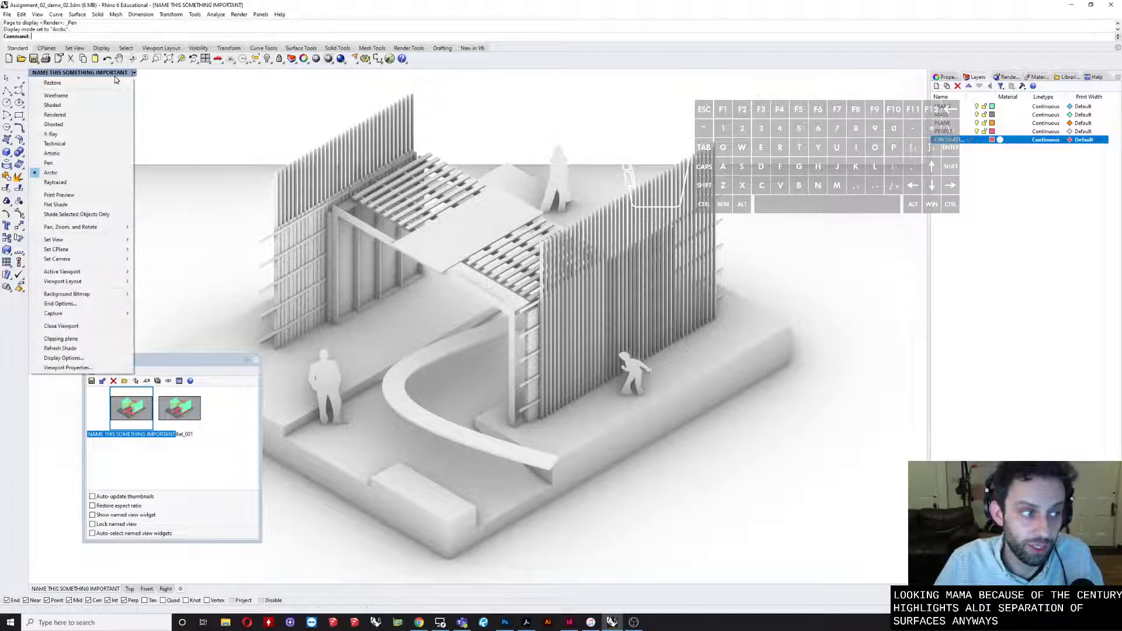
click(93, 358)
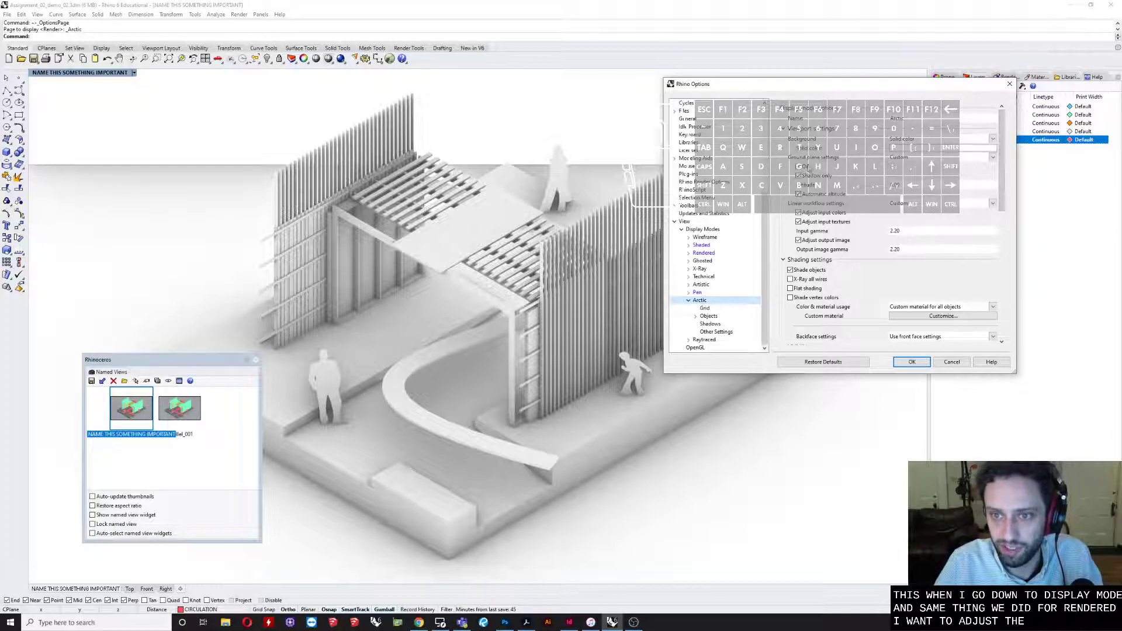
click(806, 167)
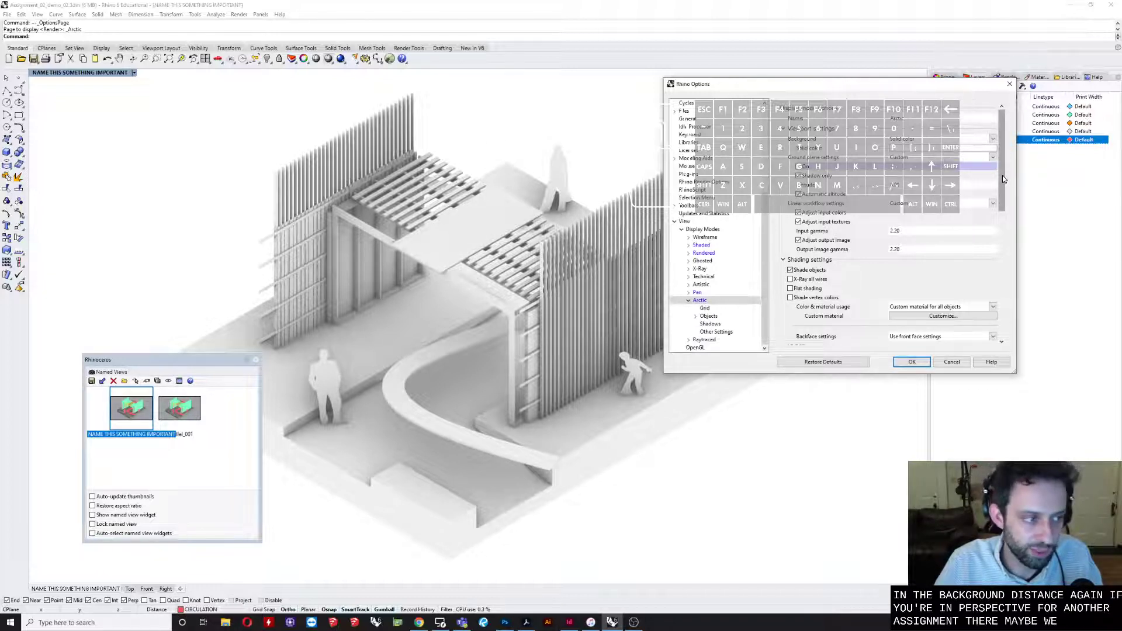
- Set the Arctic display mode's color and material usage to Object's color and confirm the options
drag(1003, 179, 1006, 202)
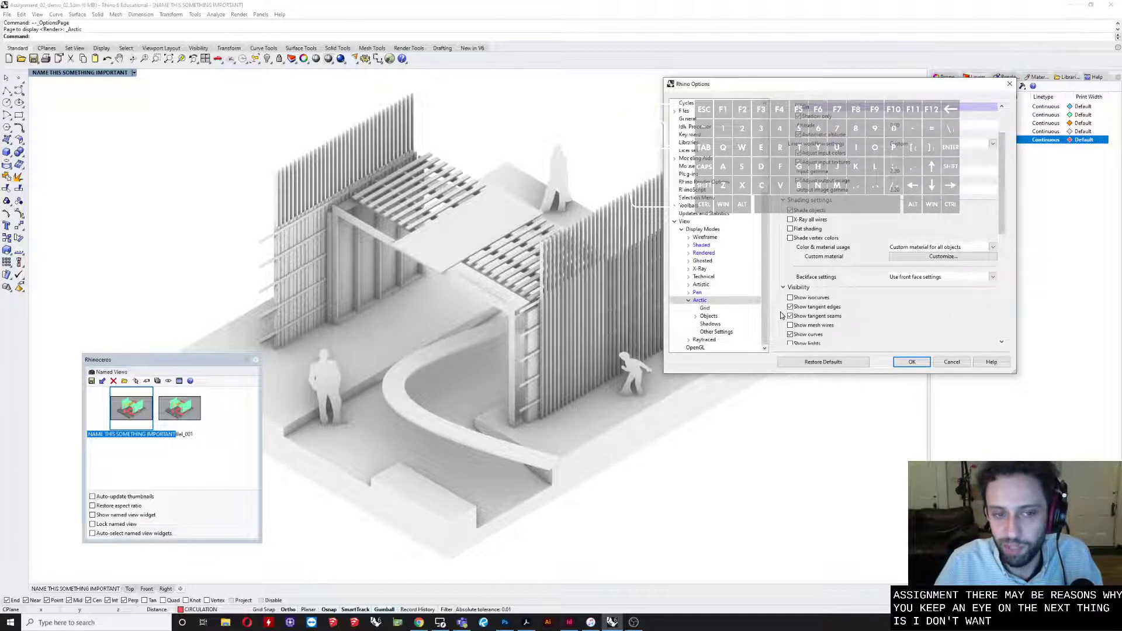
click(923, 248)
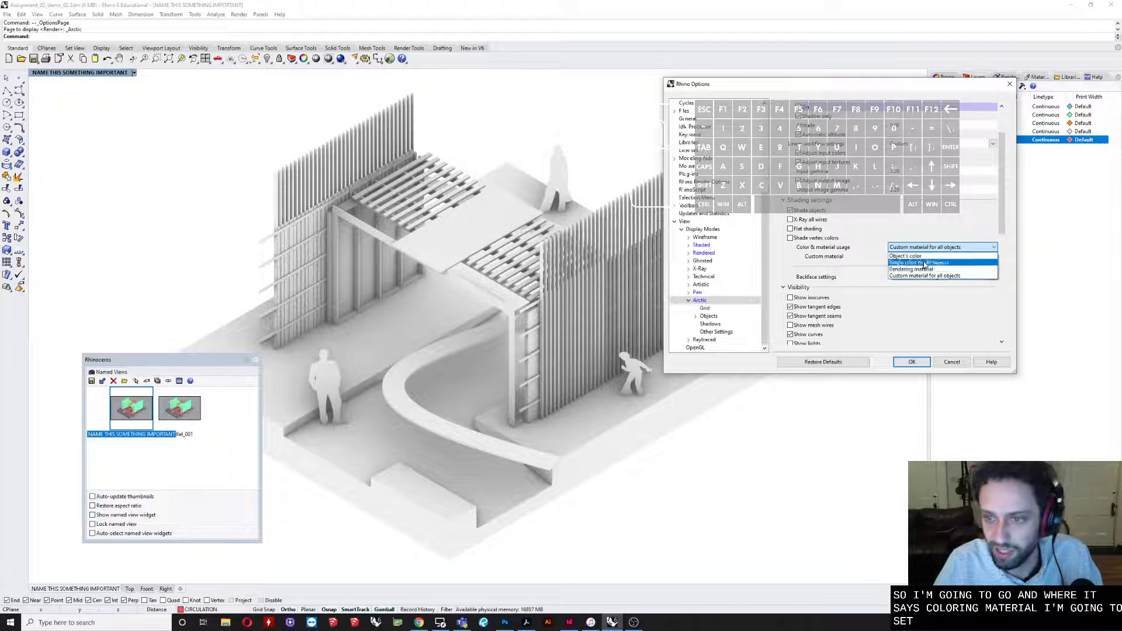
click(924, 256)
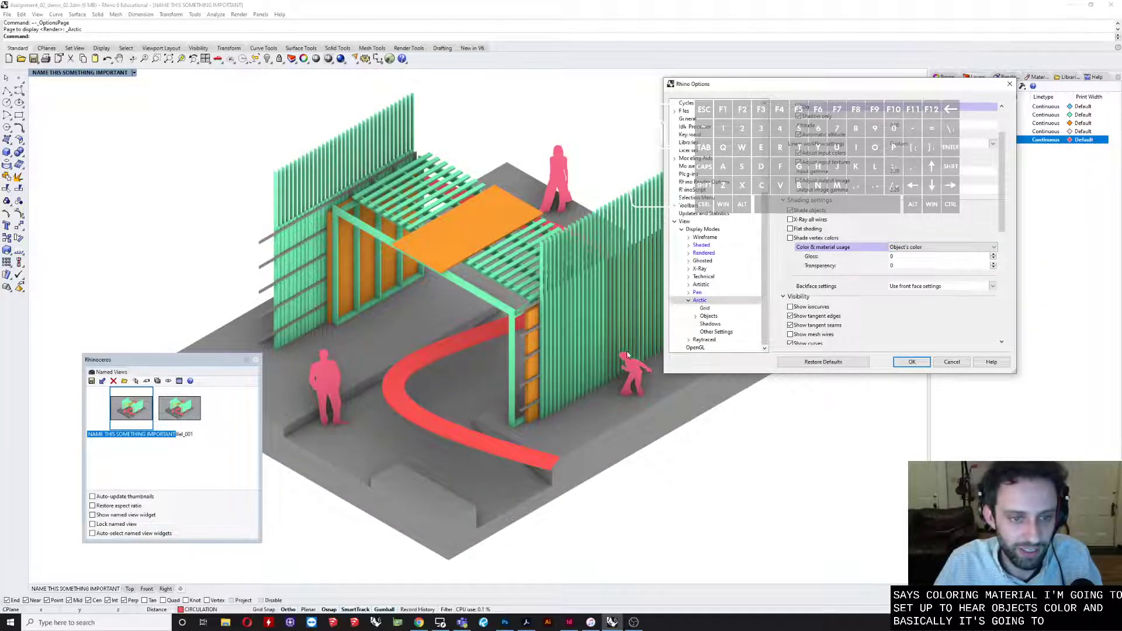
click(912, 361)
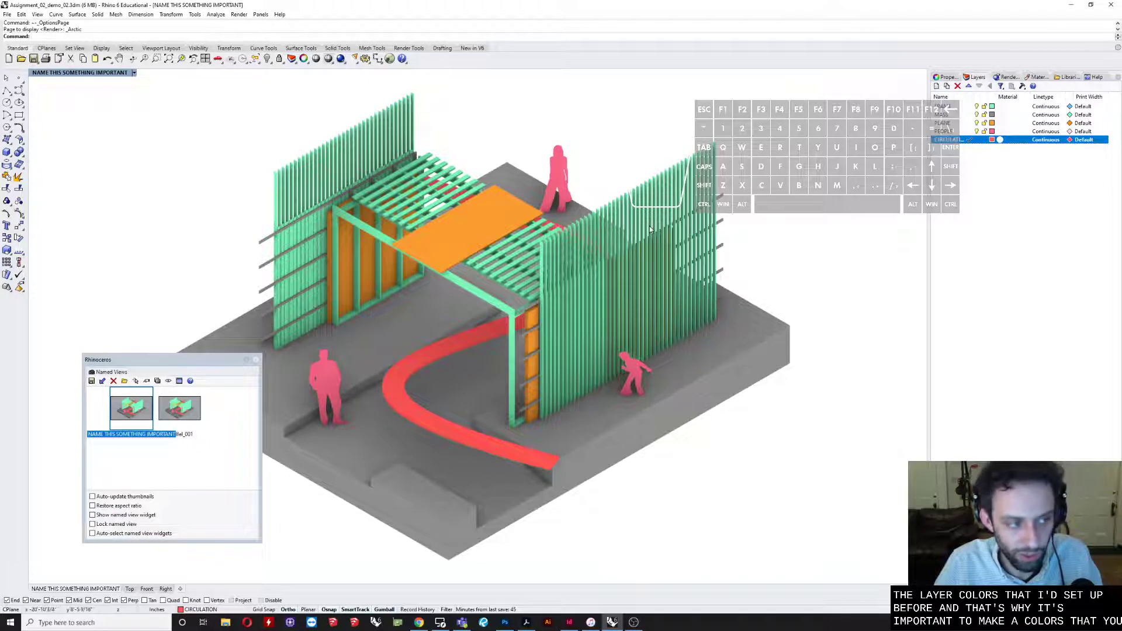
- Review the pavilion in Pen display mode and switch the viewport to Rendered
click(111, 73)
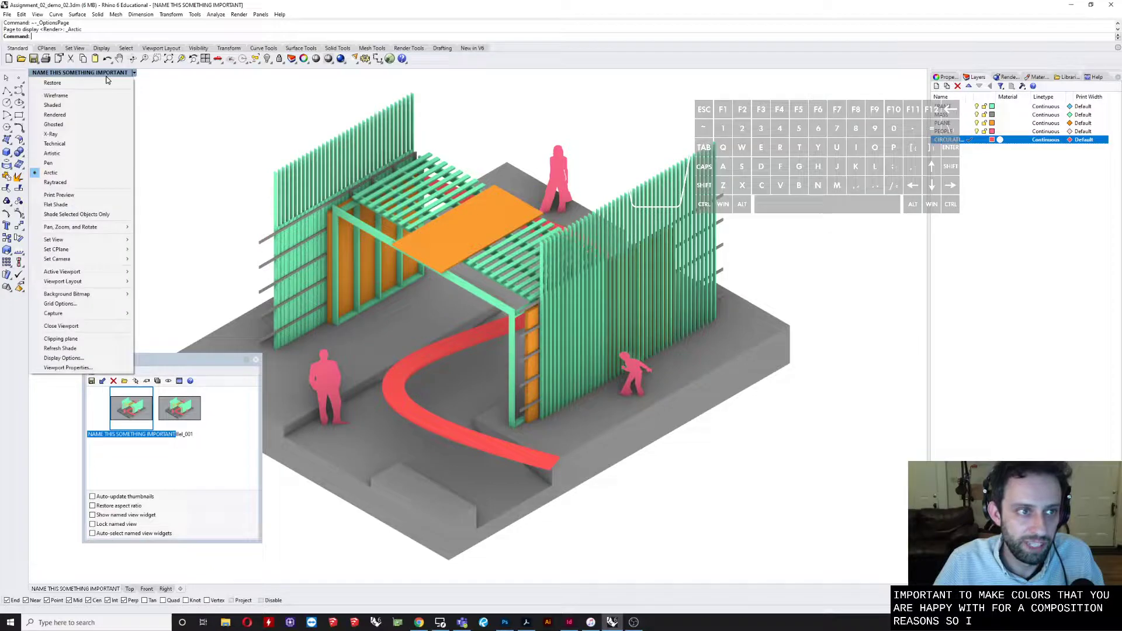
click(49, 164)
click(66, 73)
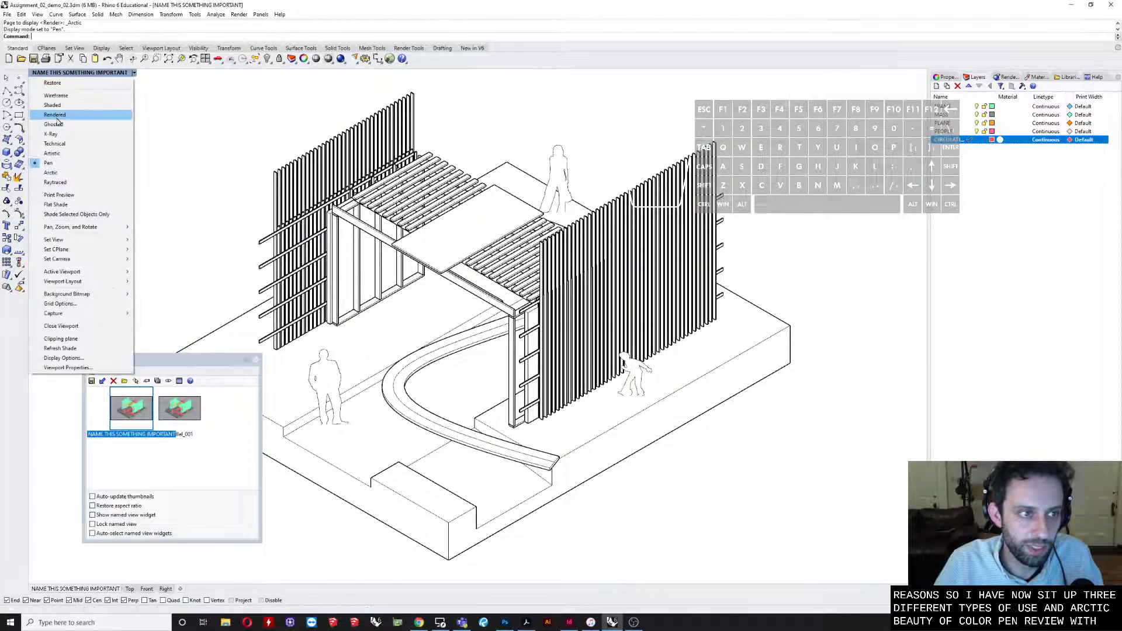
click(56, 117)
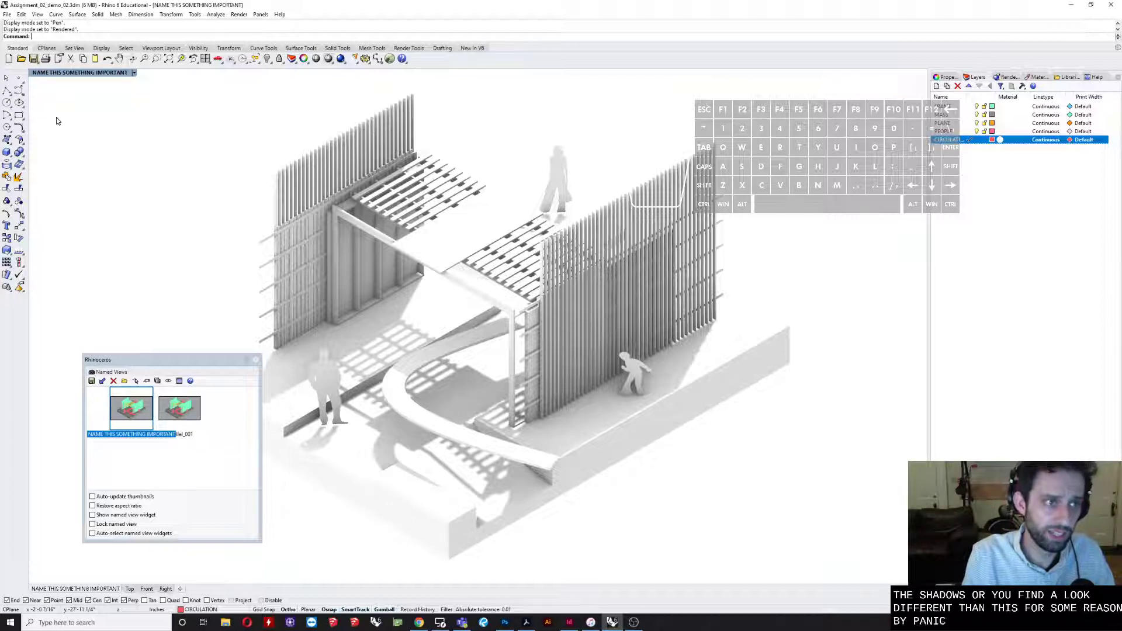
- Open the Sun settings with the Sun command and place them beside the pavilion
text(Sun)
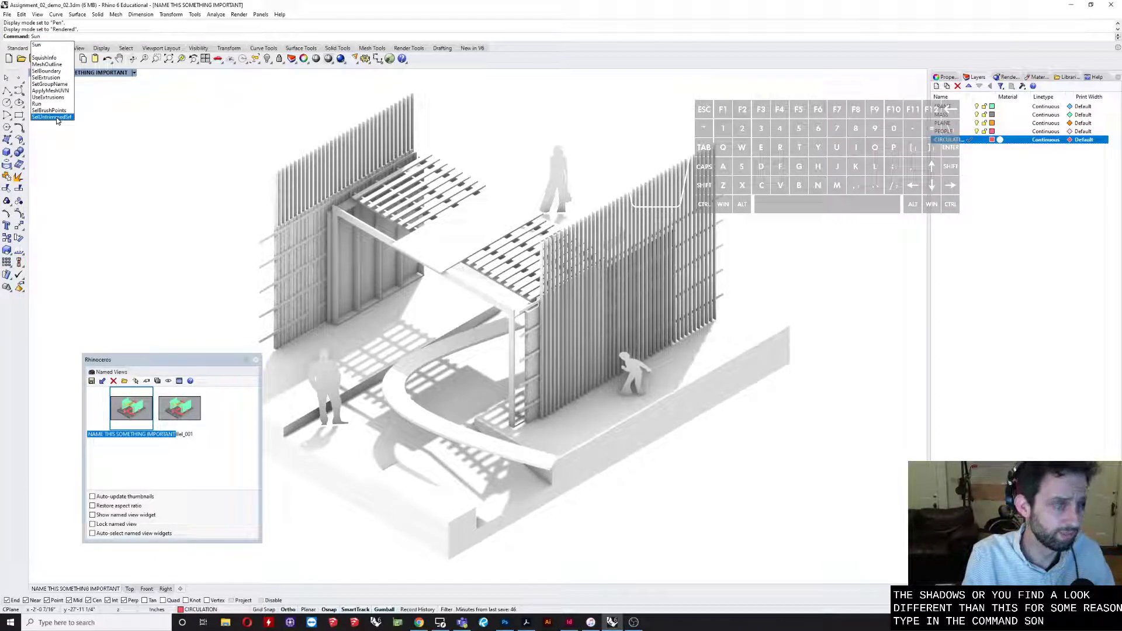
key(Return)
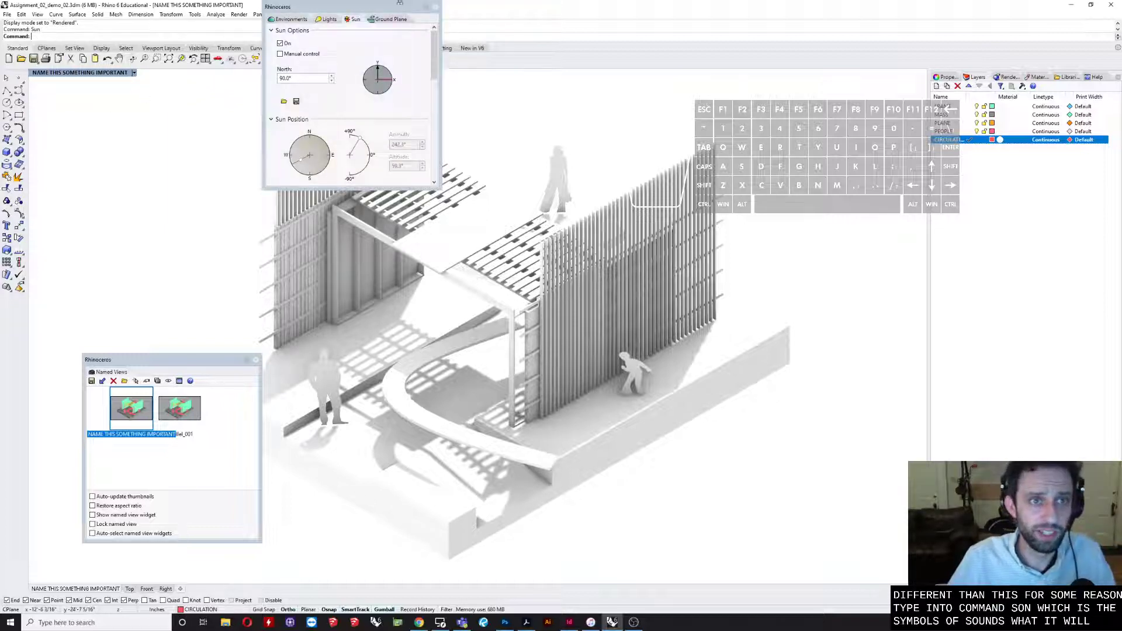
drag(292, 7, 749, 156)
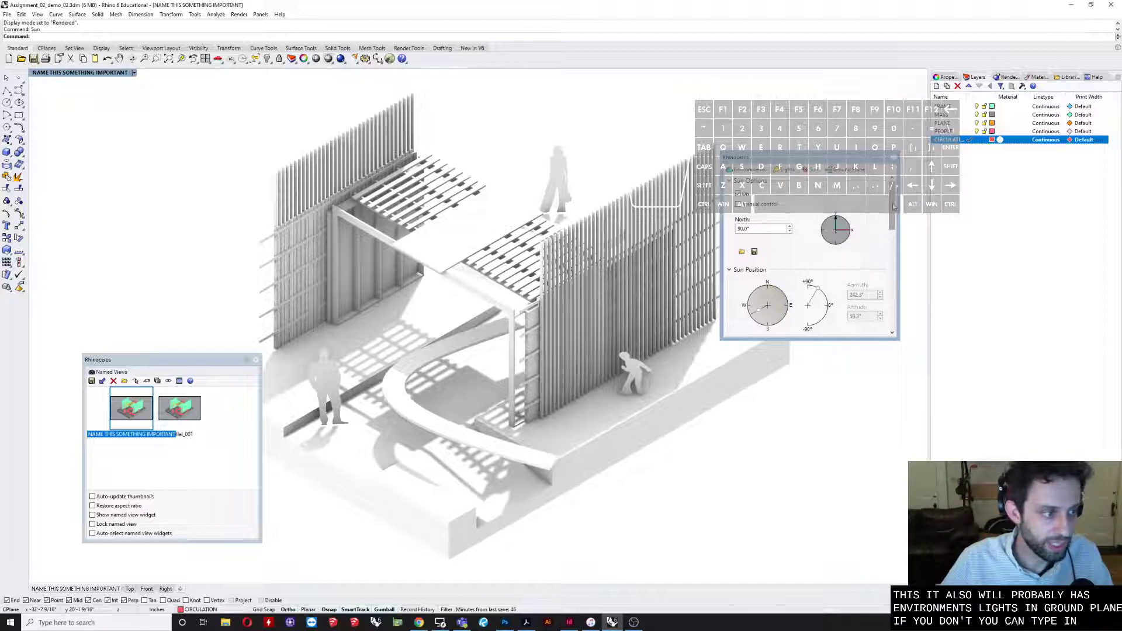
scroll(893, 206, down, 1)
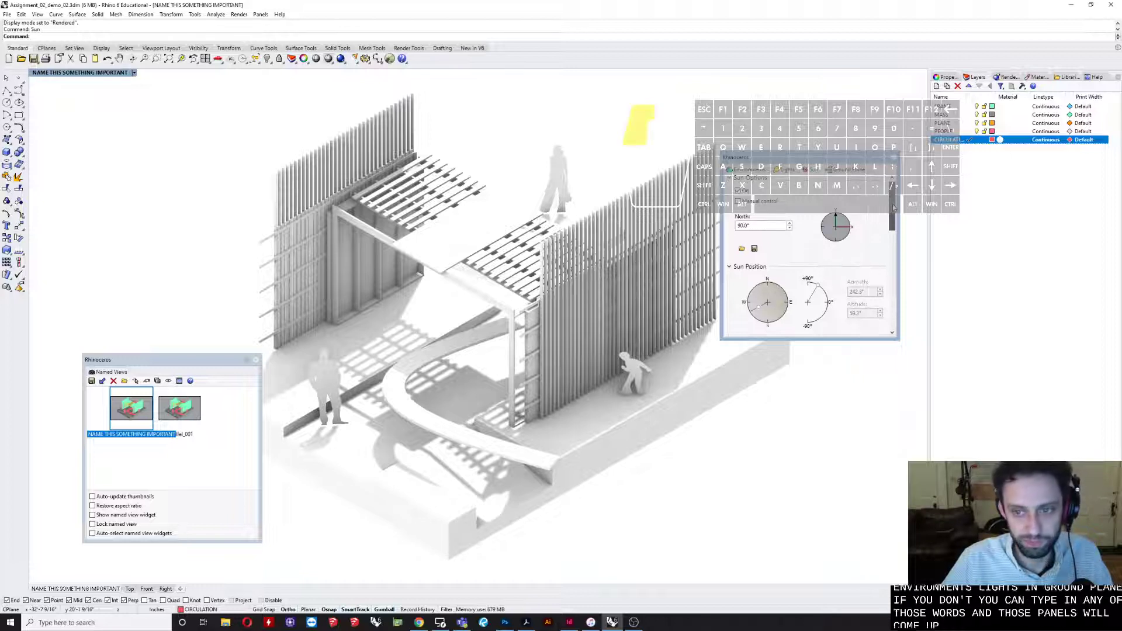
mouse_move(893, 208)
mouse_down()
mouse_move(899, 230)
mouse_move(898, 205)
mouse_up()
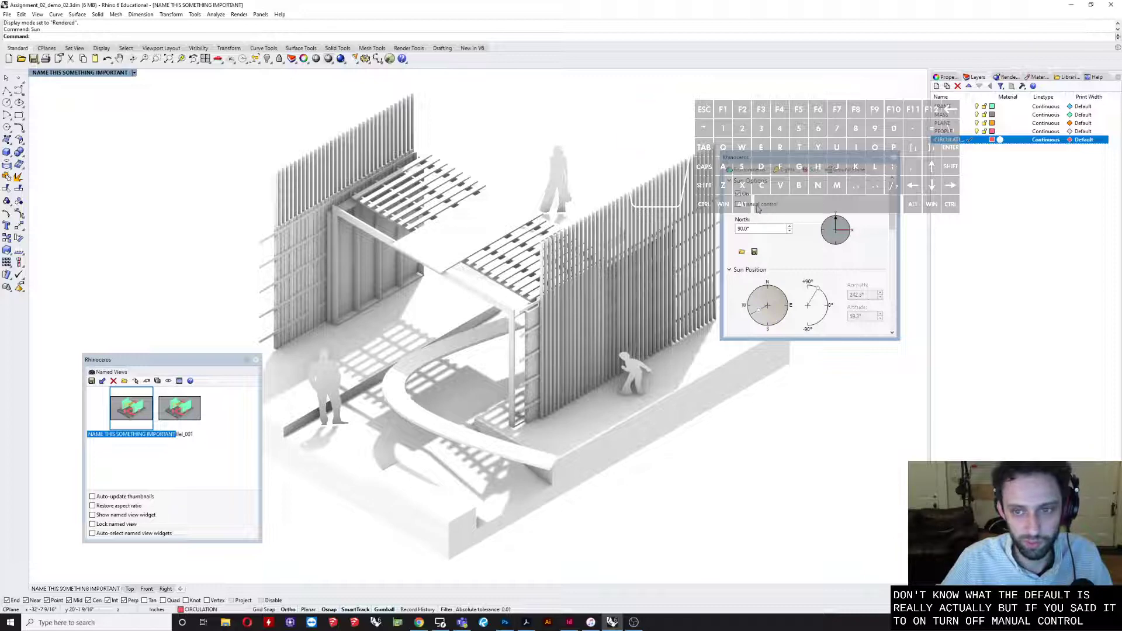
- Try manual control of the sun with azimuth about 350.1° and altitude about 36.4°, and turn manual control off again
click(756, 206)
drag(753, 316, 766, 326)
mouse_move(819, 286)
mouse_down()
mouse_move(821, 316)
mouse_move(824, 292)
mouse_up()
drag(766, 326, 770, 247)
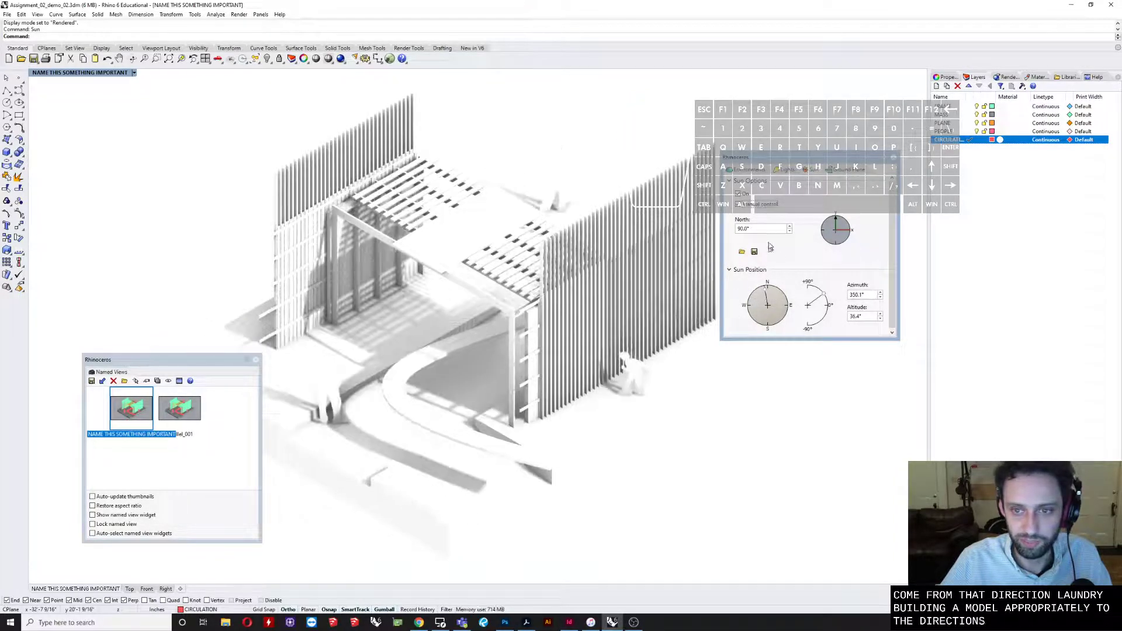
click(744, 206)
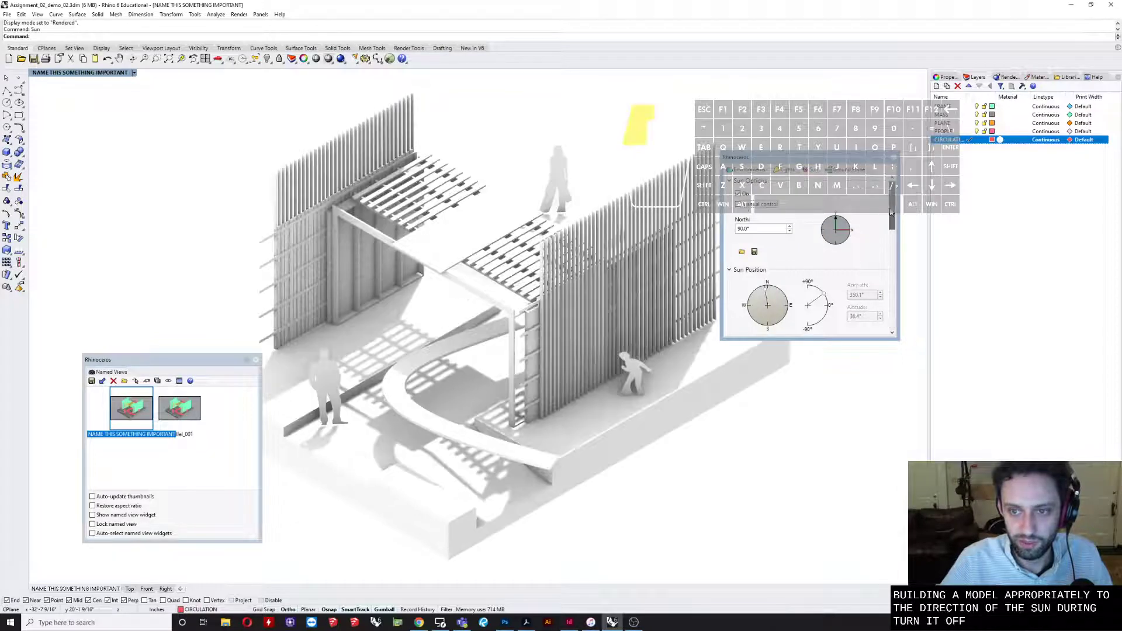
- Set the sun's date to July 18, 2020 and its time to about 3:48 PM
scroll(890, 213, down, 5)
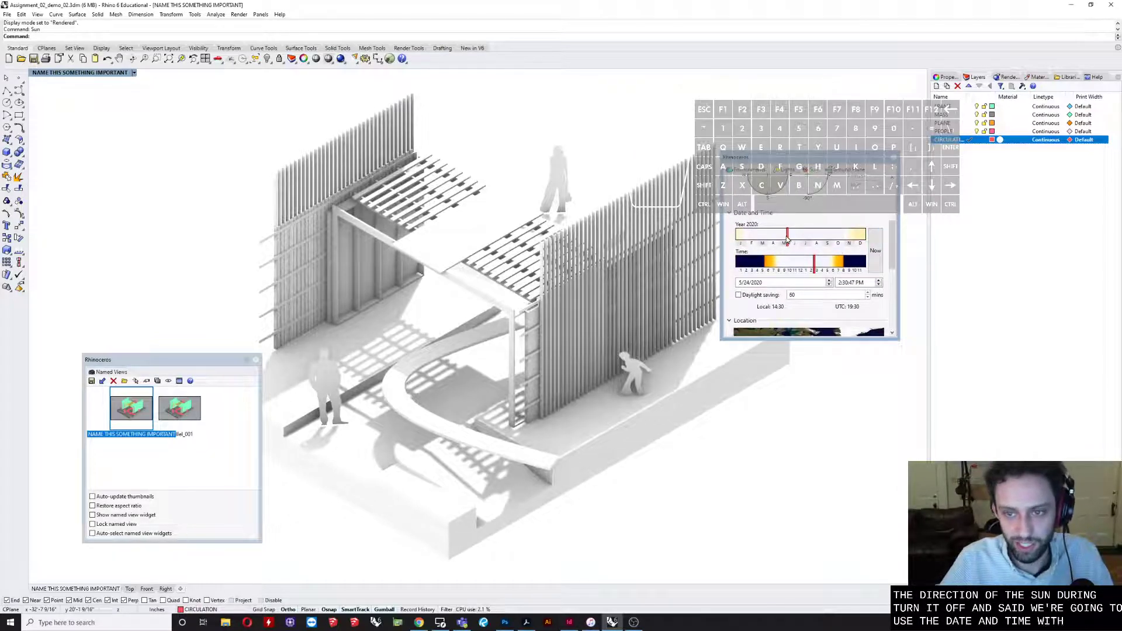
mouse_move(787, 235)
mouse_down()
mouse_move(829, 235)
mouse_move(794, 236)
mouse_move(807, 263)
mouse_move(784, 266)
mouse_move(811, 265)
mouse_up()
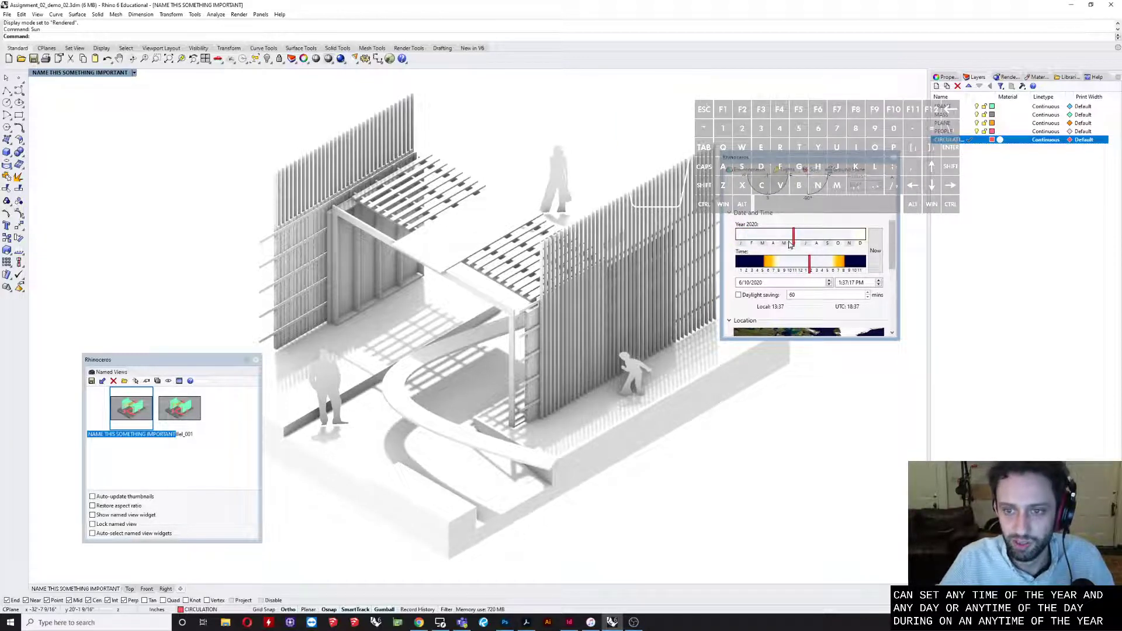
mouse_move(793, 237)
mouse_down()
mouse_move(830, 268)
mouse_move(821, 265)
mouse_up()
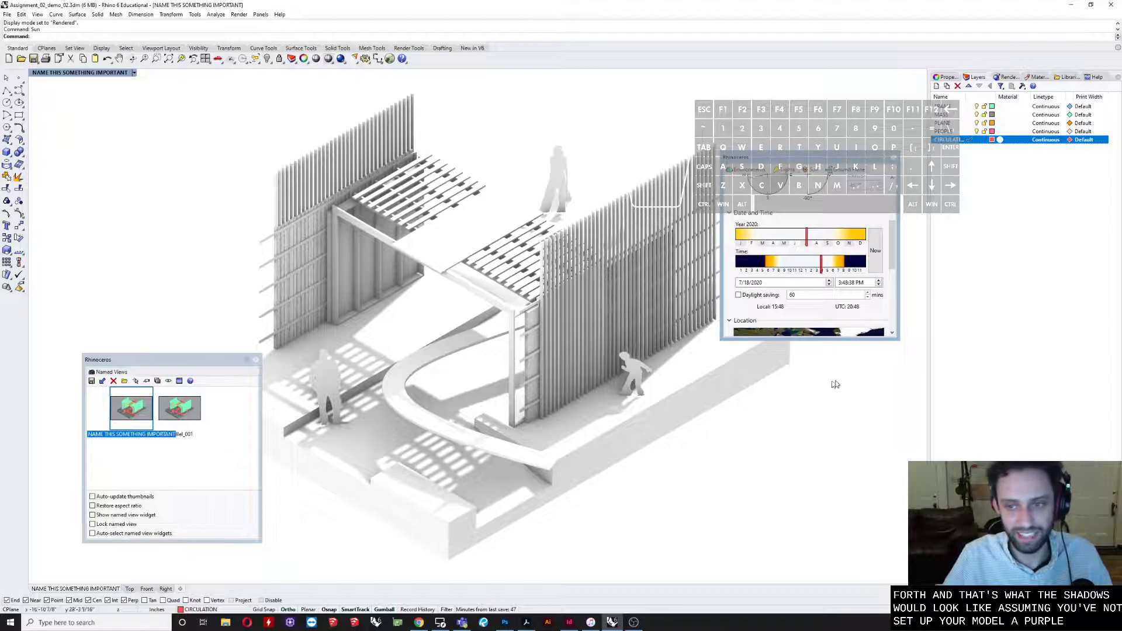
- Set the sun's location to the current place and change the time of day to about 2:01 PM
drag(889, 254, 890, 303)
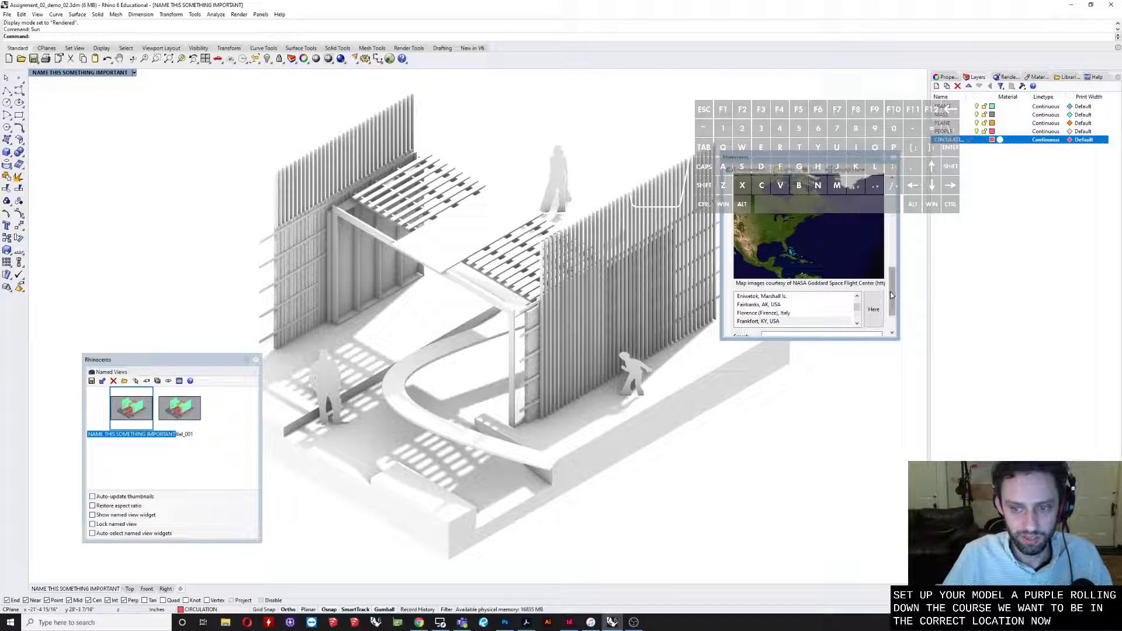
scroll(867, 309, down, 1)
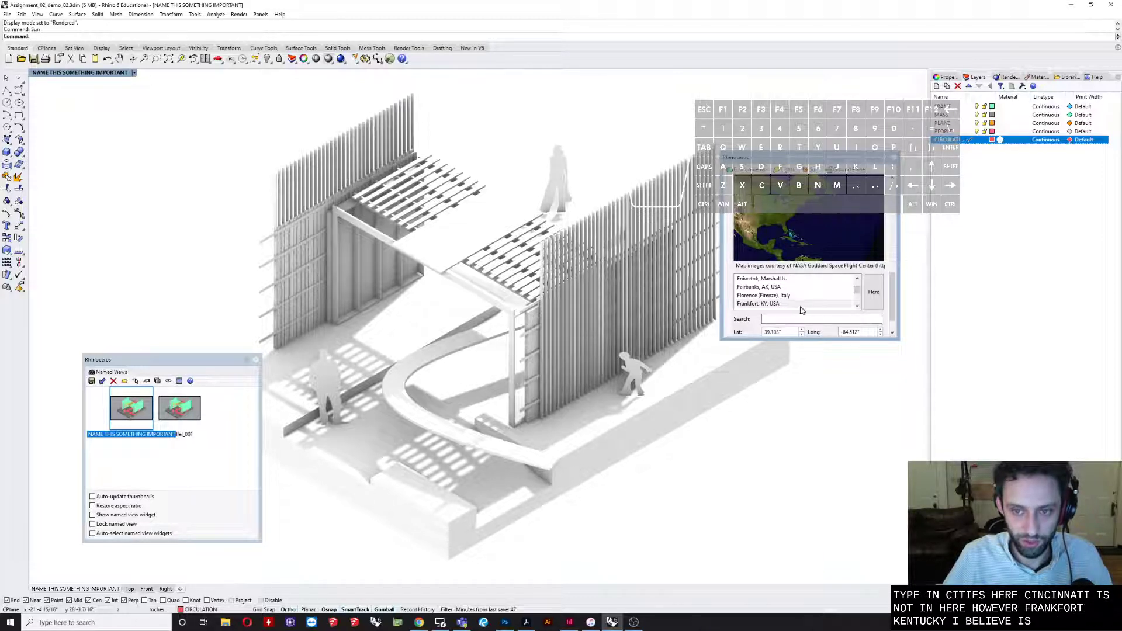
click(875, 295)
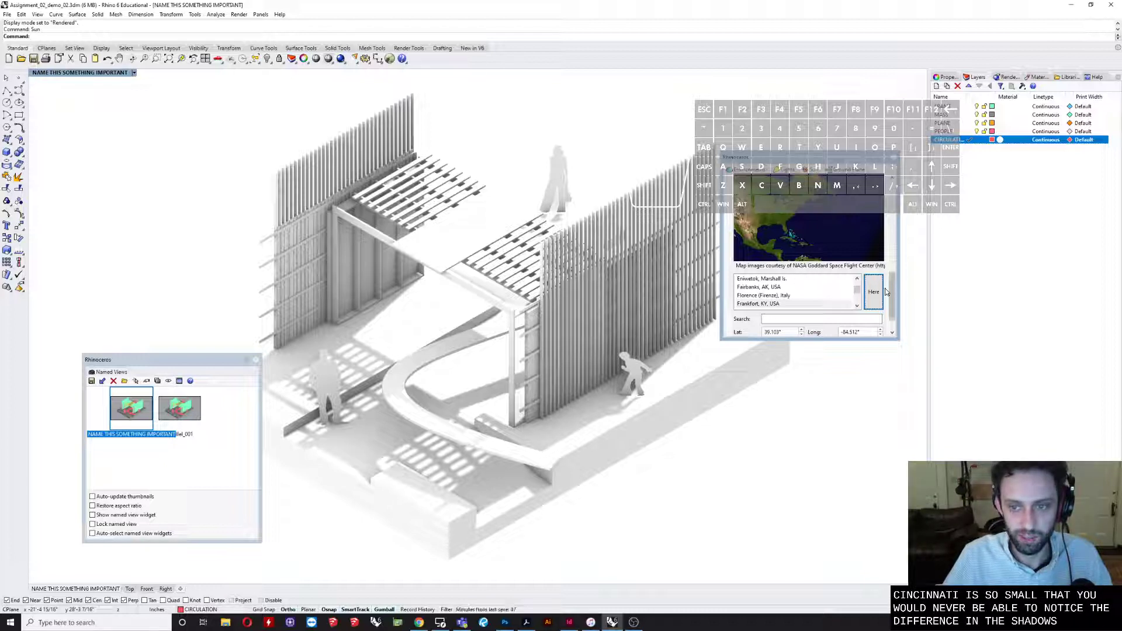
scroll(893, 286, up, 5)
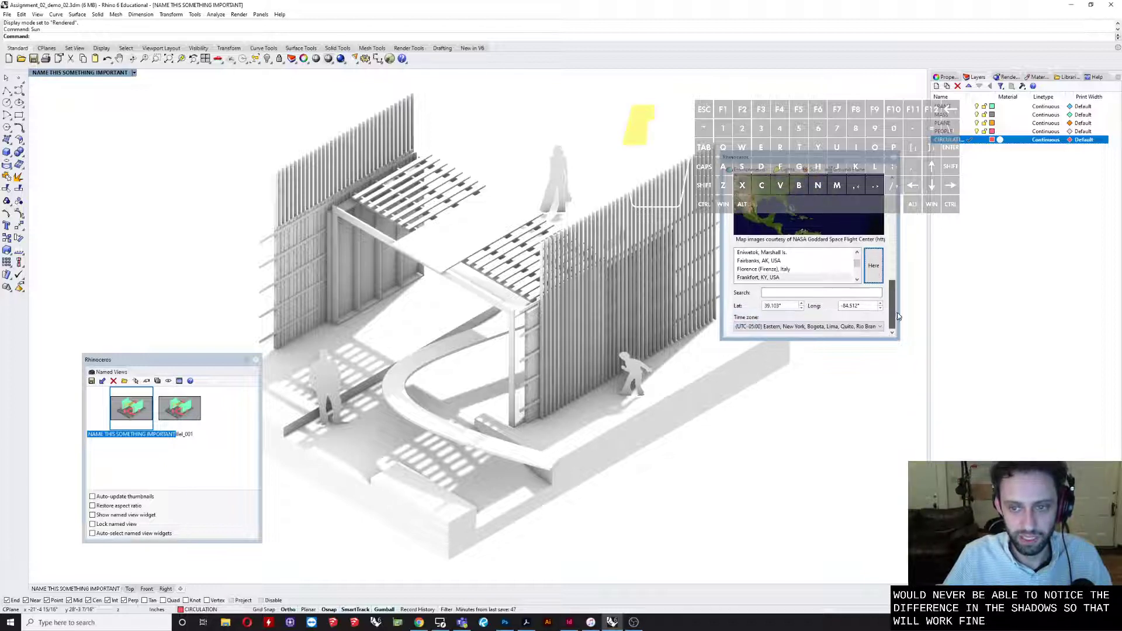
scroll(895, 237, down, 1)
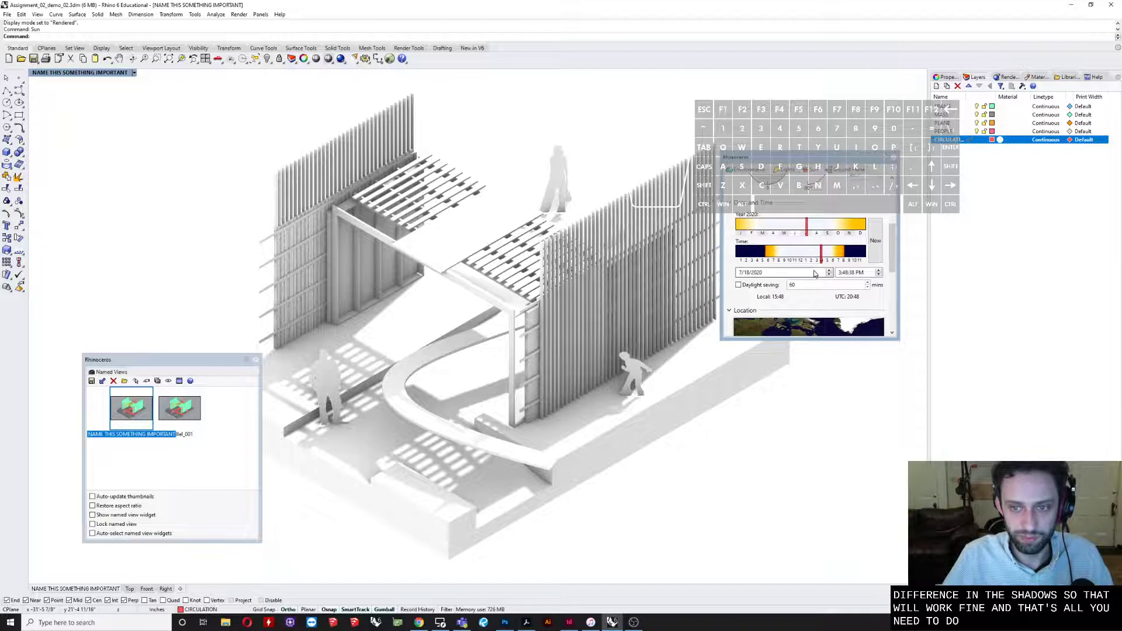
mouse_move(814, 258)
mouse_down()
mouse_move(784, 257)
mouse_move(814, 259)
mouse_up()
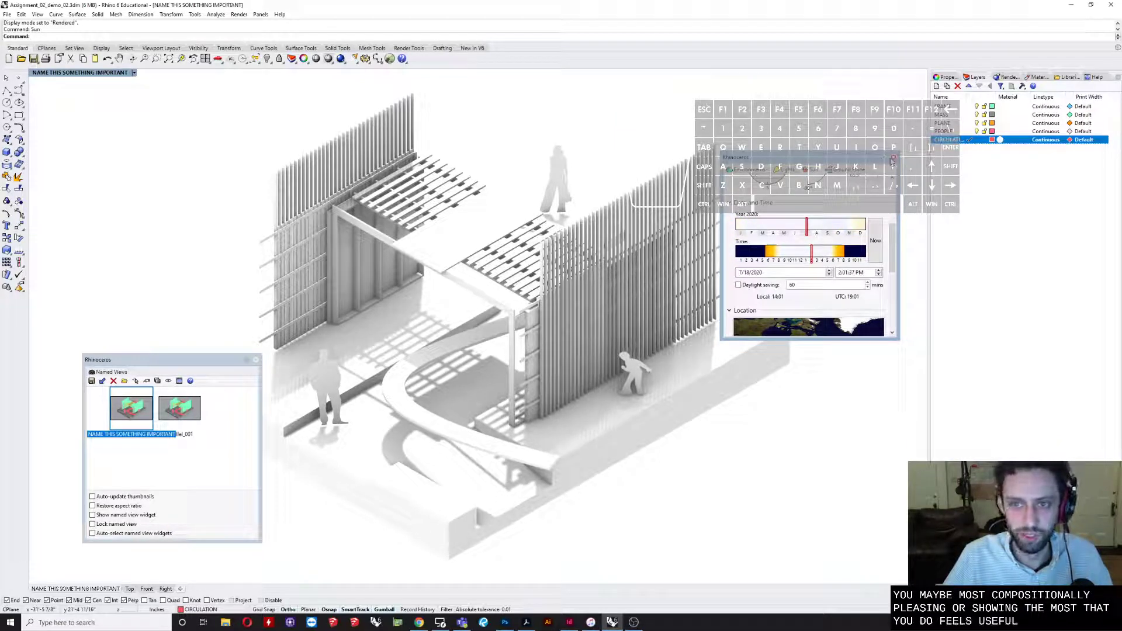
- Compare the pavilion's shading with the skylight and the sun switched off in turn, and turn both lights on again
click(782, 169)
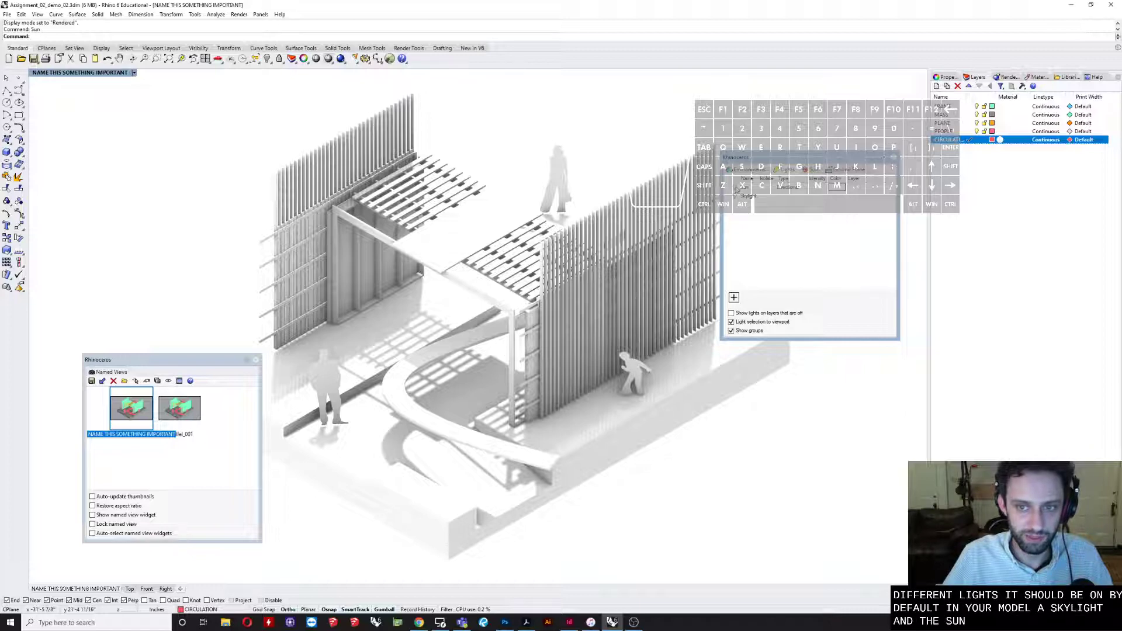
click(734, 198)
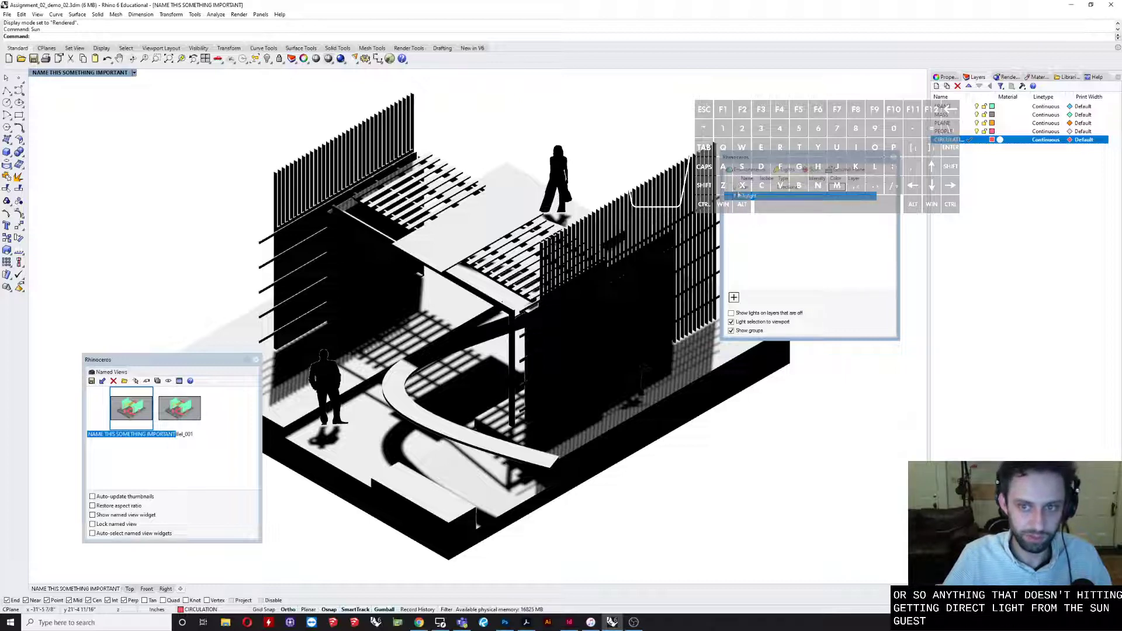
click(736, 187)
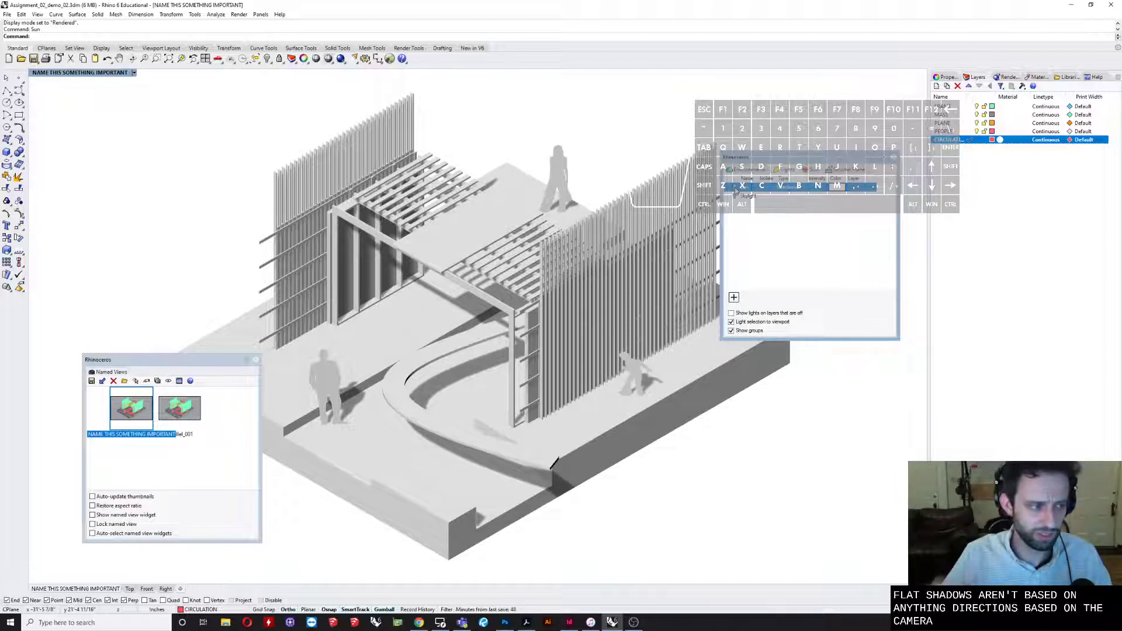
click(735, 187)
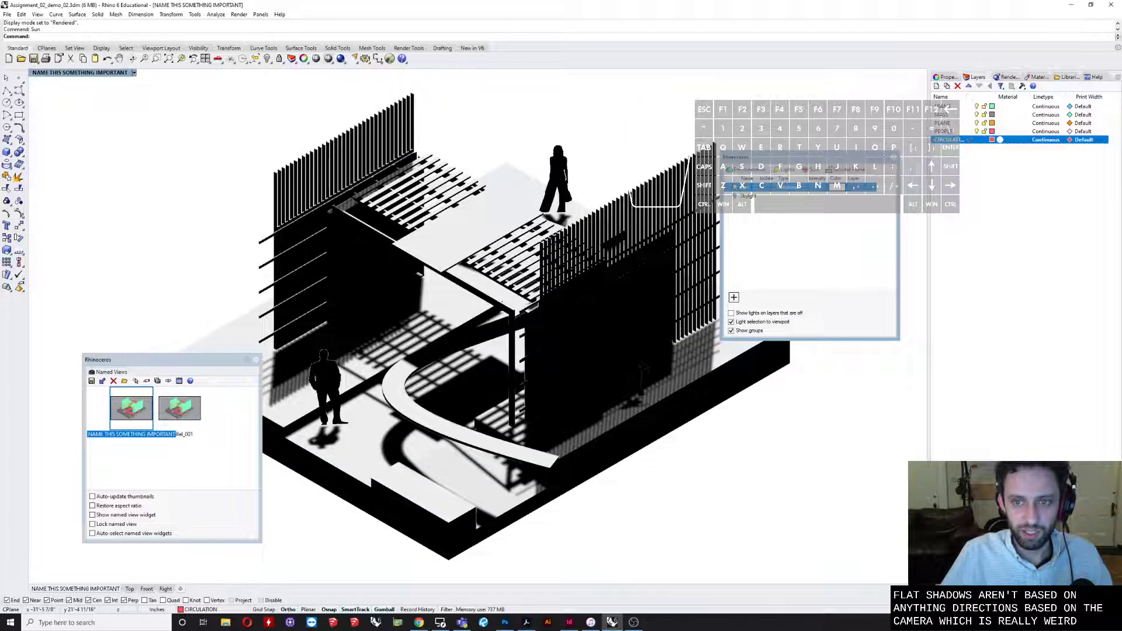
click(736, 197)
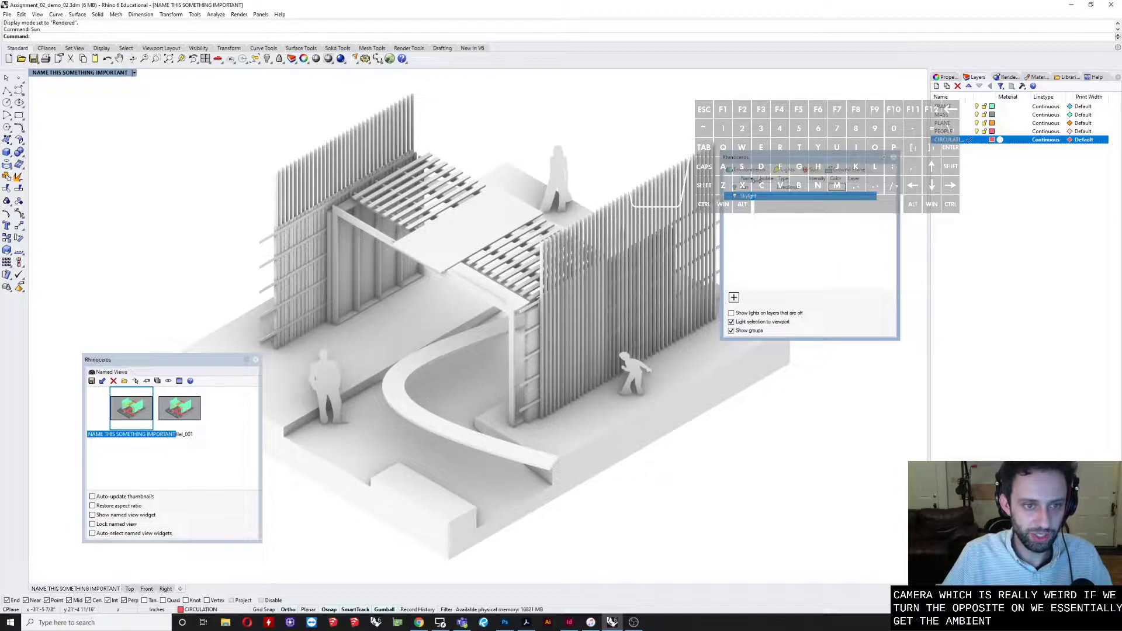
click(736, 196)
click(735, 187)
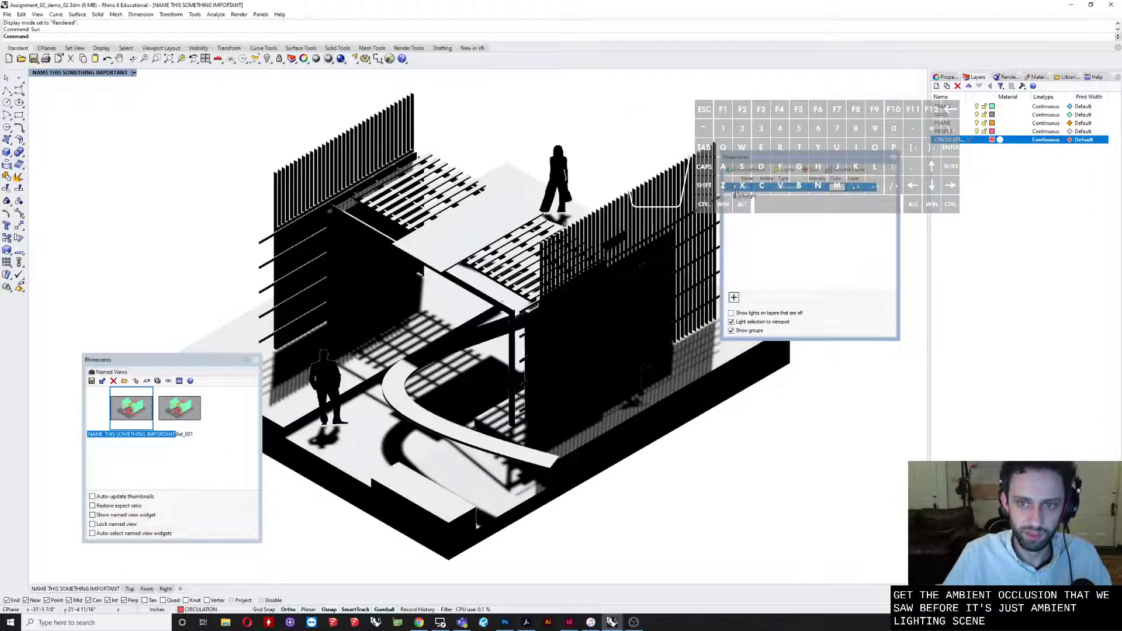
click(736, 197)
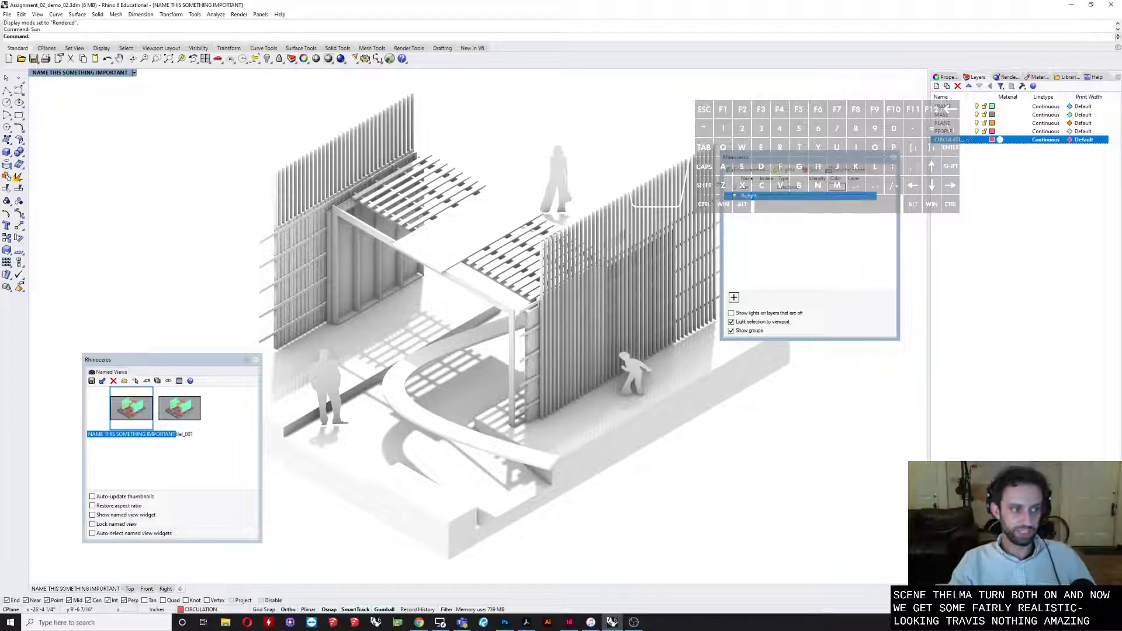
- Open the Rendered display mode's shadow options, set the shadows to maximum sharpness and the soft edge quality to None/Faster
click(67, 72)
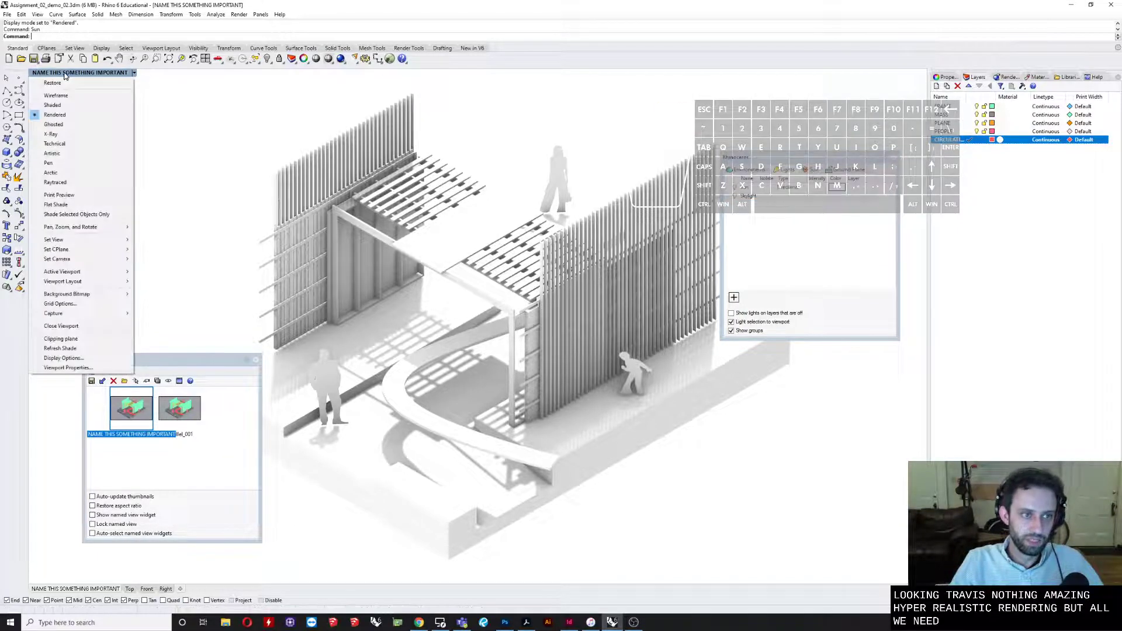
click(80, 358)
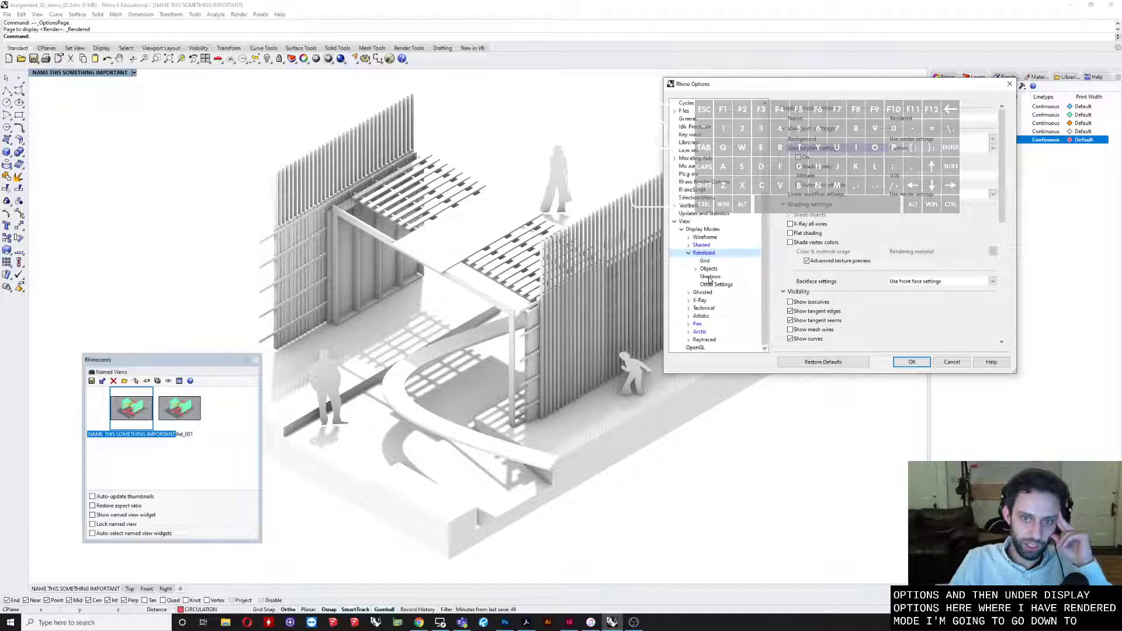
click(709, 277)
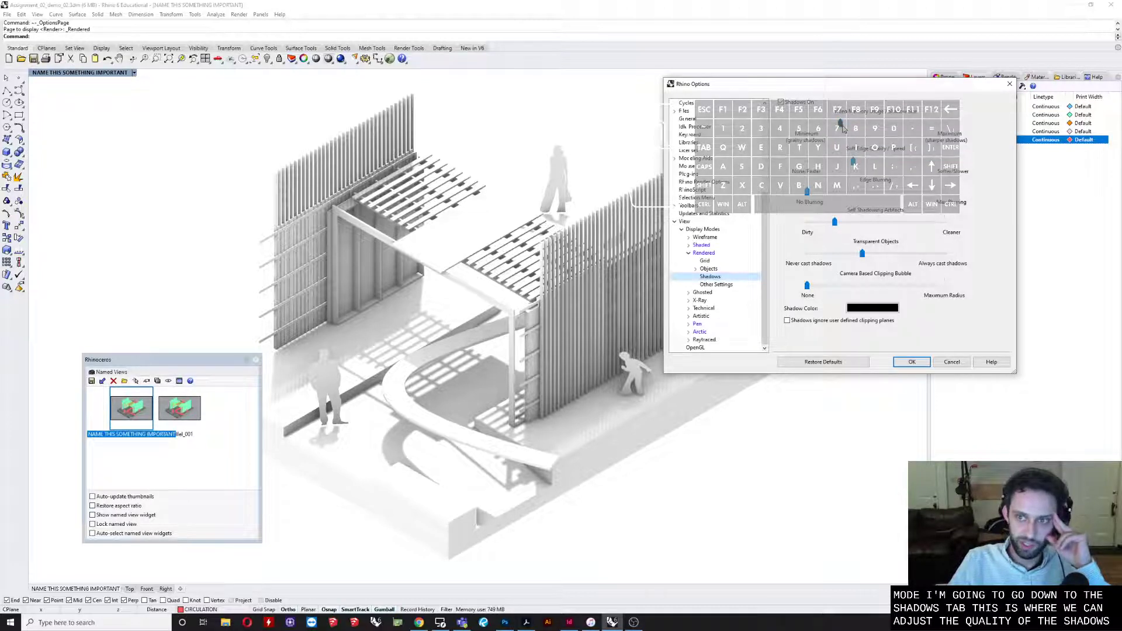
drag(842, 127, 1021, 124)
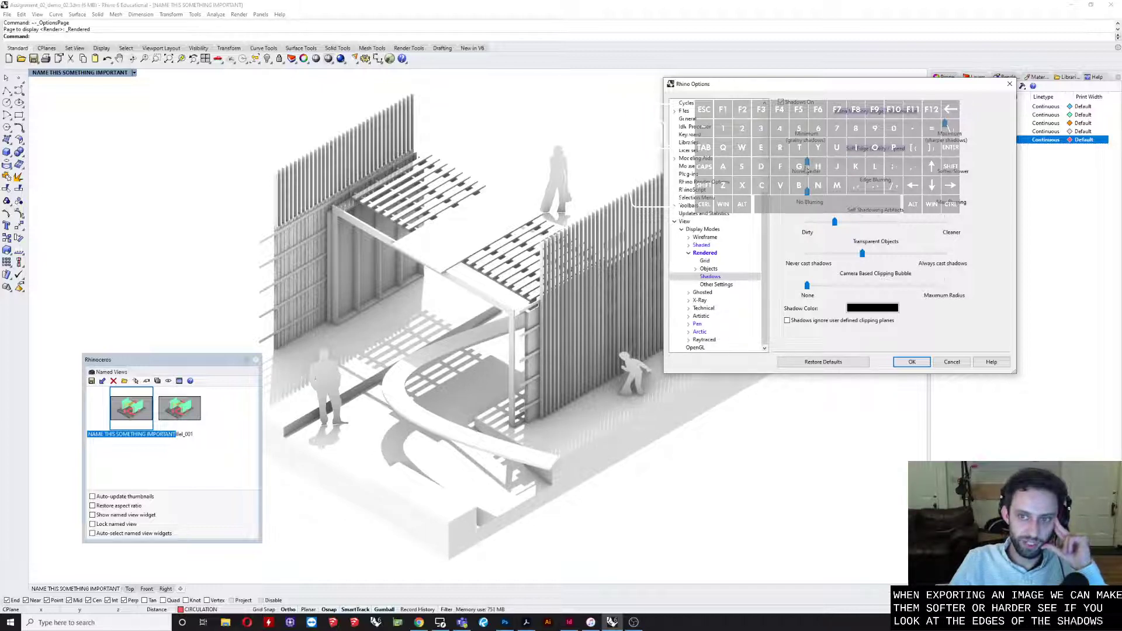
- Try softer shadow edges and edge blurring, and return the sliders to None/Faster and No Blurring
click(807, 165)
drag(807, 163, 896, 164)
drag(784, 159, 955, 196)
drag(883, 201, 783, 198)
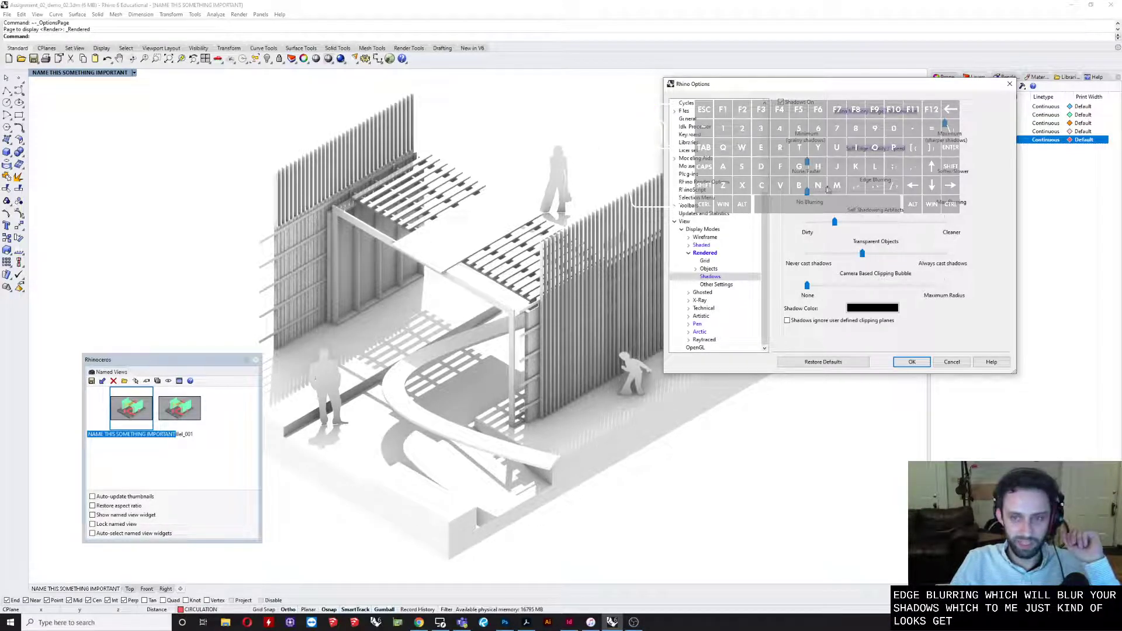
mouse_move(807, 192)
mouse_down()
mouse_move(890, 195)
mouse_move(798, 196)
mouse_up()
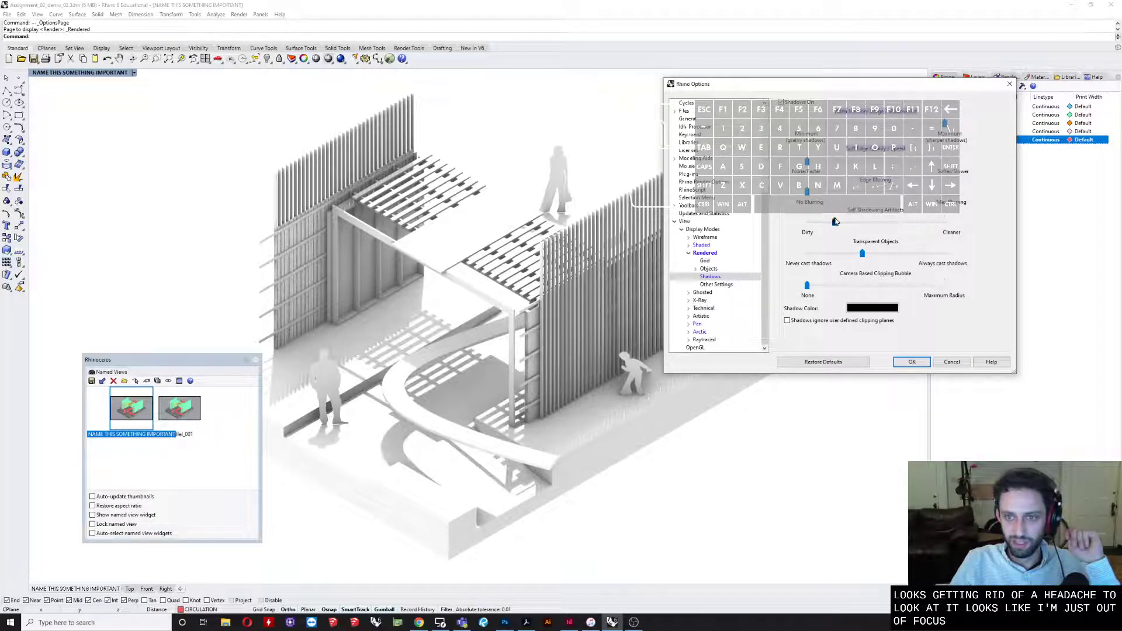
- Set self-shadowing artifacts fully to Cleaner and shift transparent objects slightly toward never casting shadows
click(838, 223)
drag(909, 224, 942, 214)
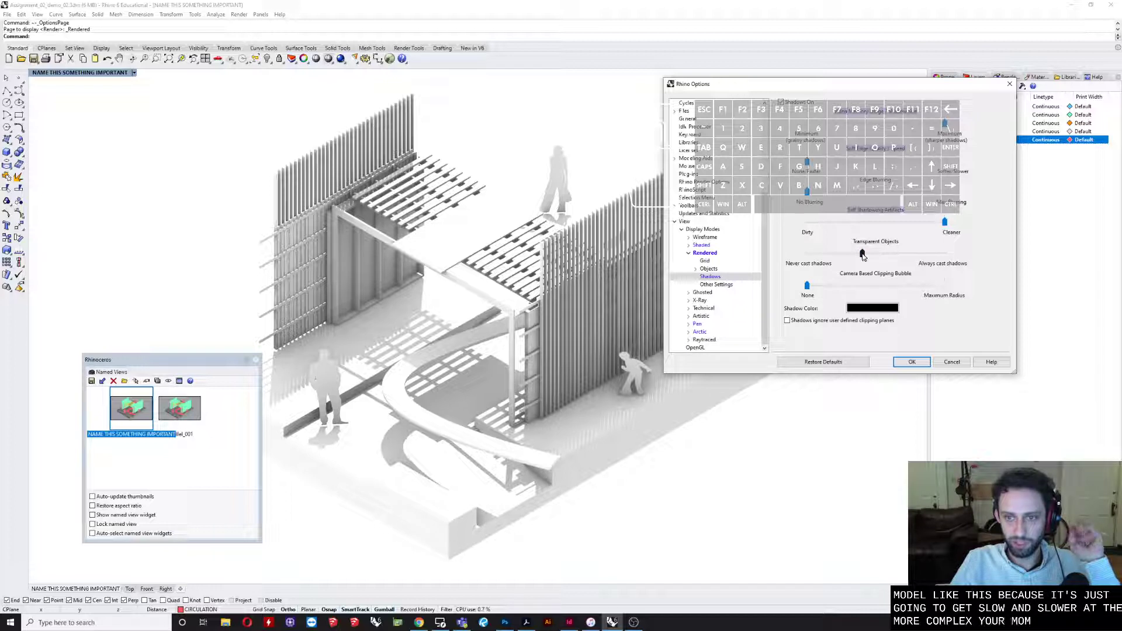
drag(862, 255, 853, 263)
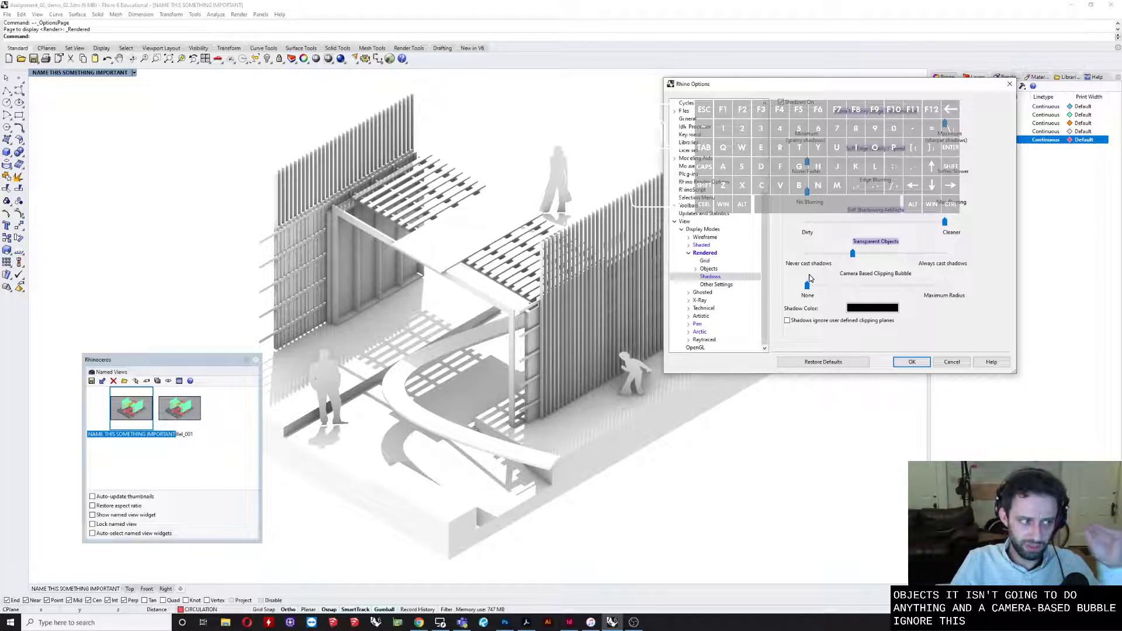
- Try small radii for the camera based clipping bubble and set it back to None
click(865, 285)
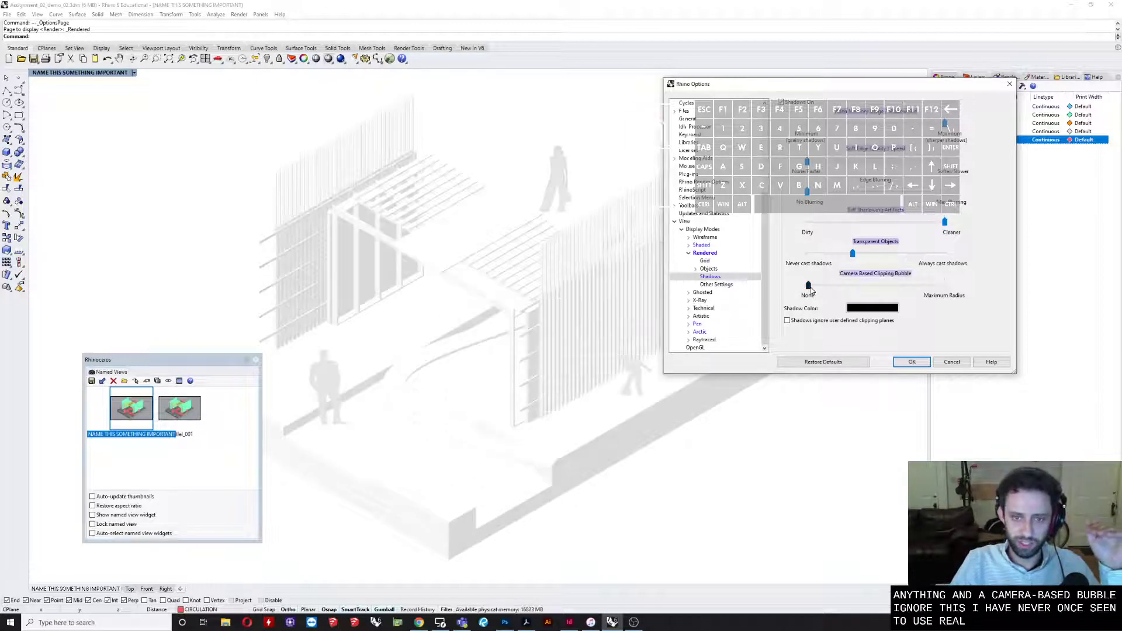
click(857, 285)
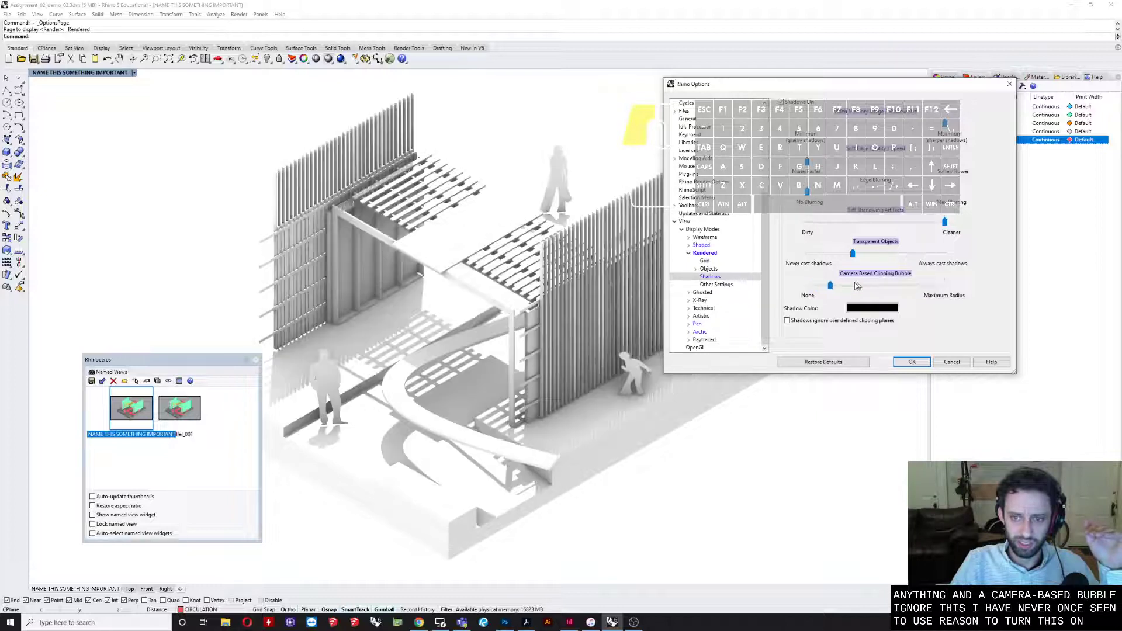
click(807, 288)
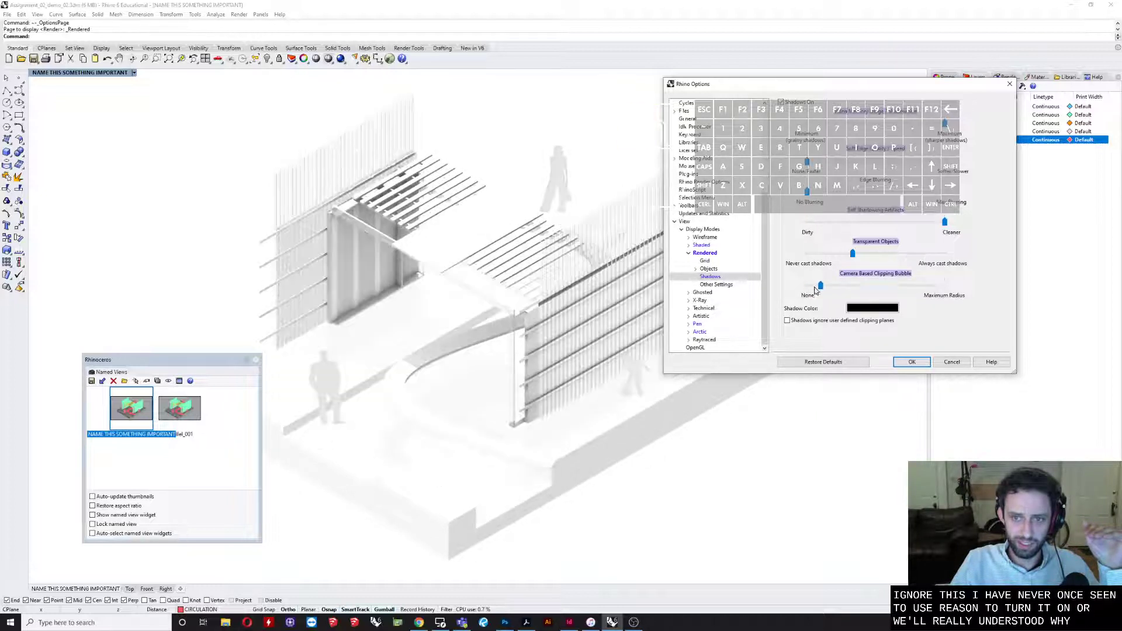
click(807, 288)
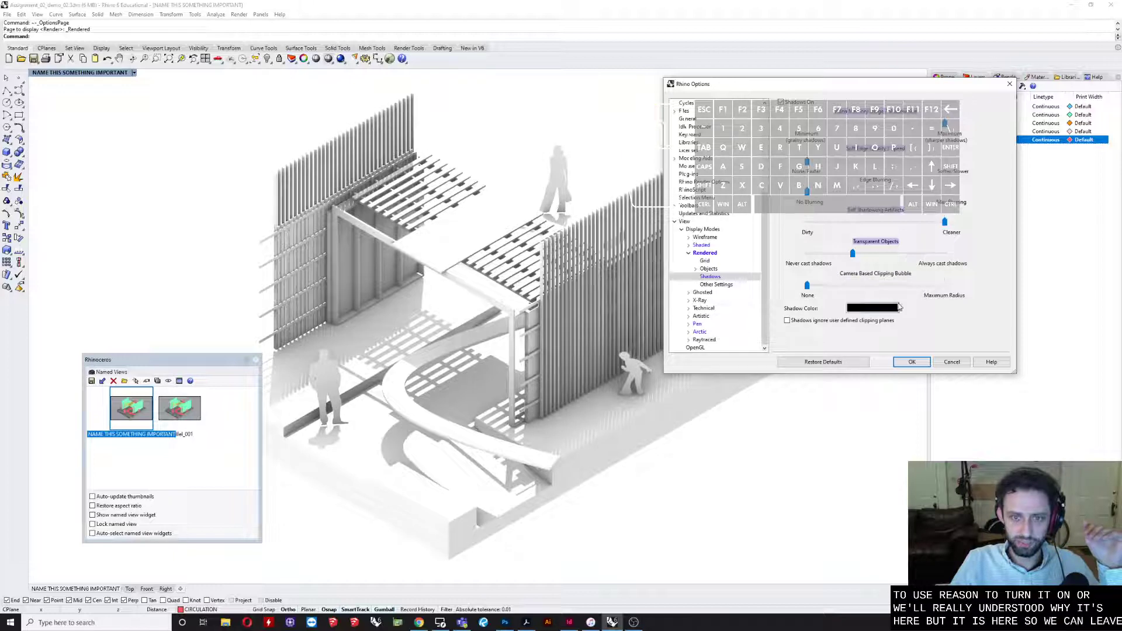
- Try bright red and a bright blue as the shadow color of the Rendered display mode
click(872, 308)
click(627, 250)
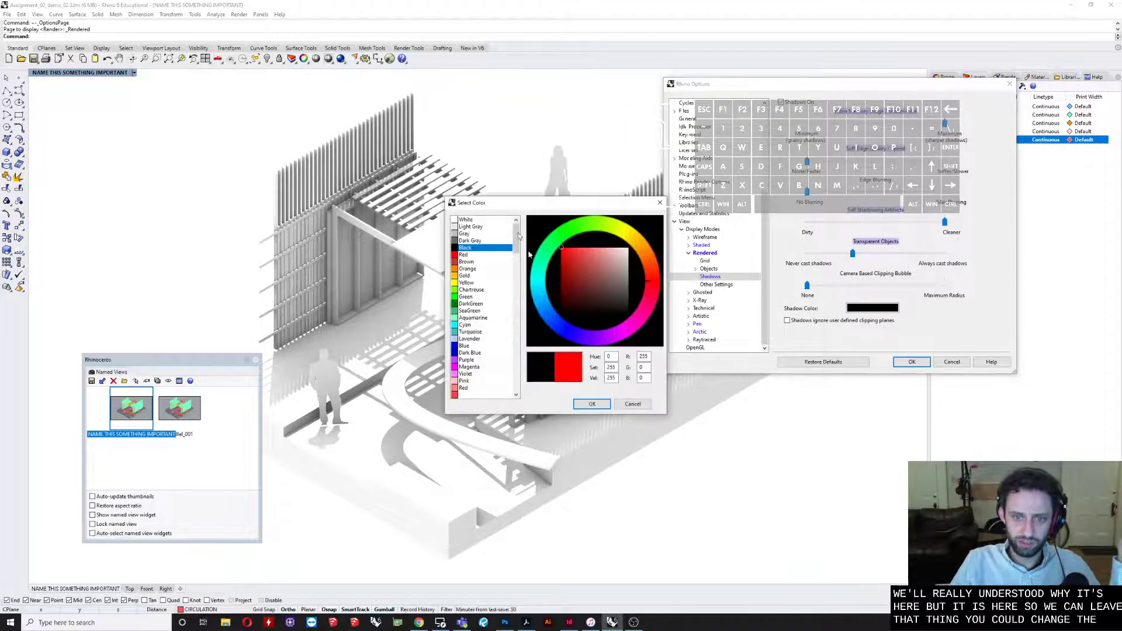
click(591, 404)
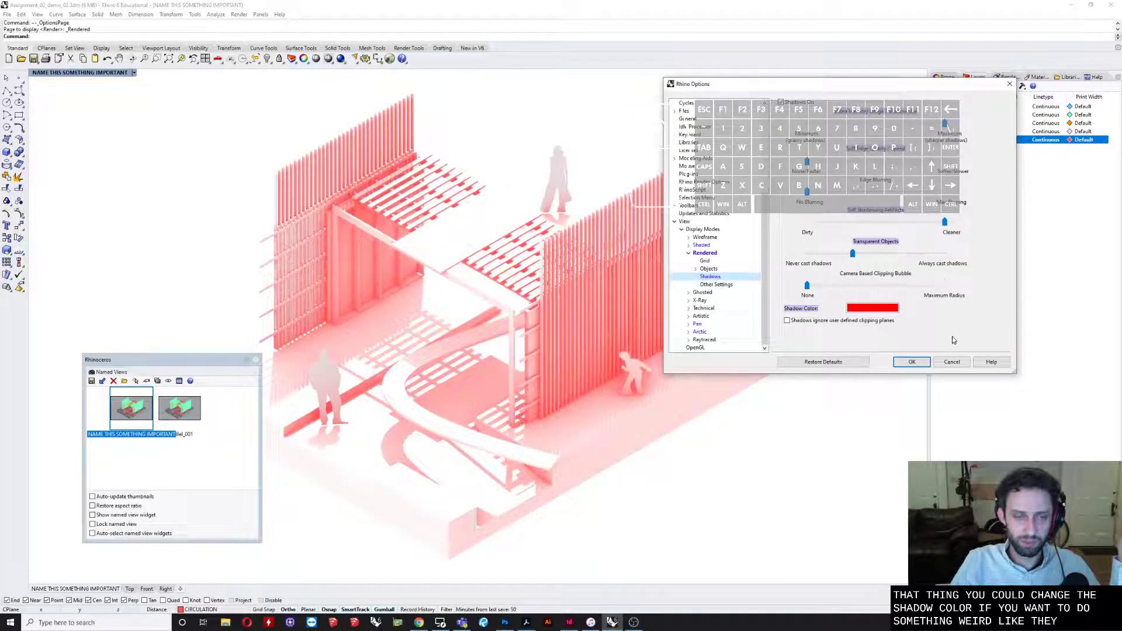
click(894, 311)
drag(584, 295, 538, 313)
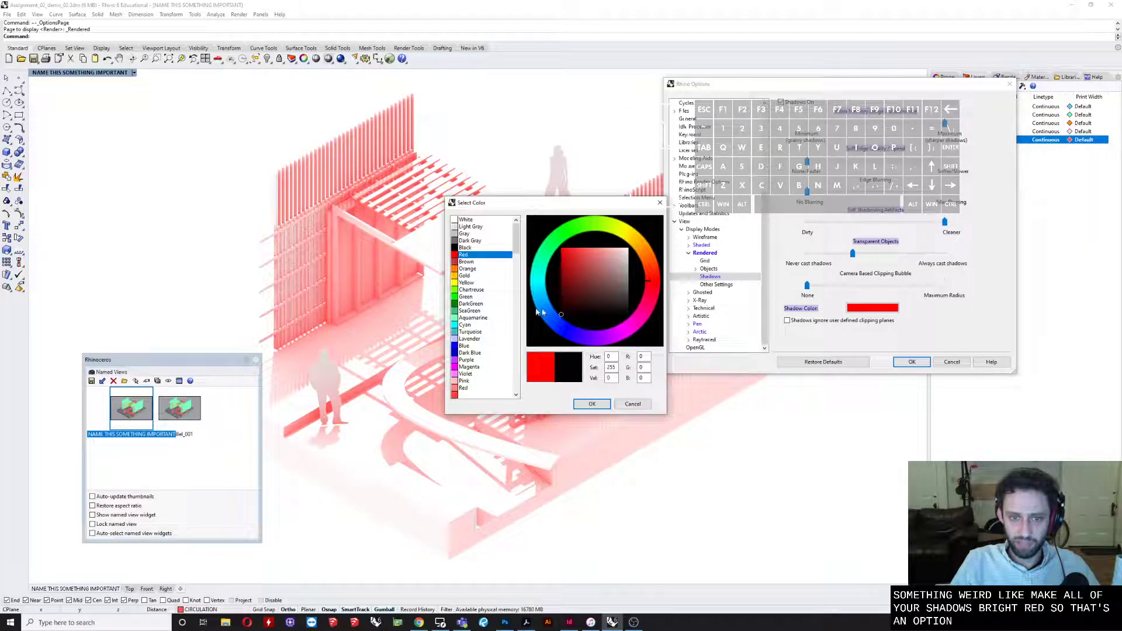
click(553, 314)
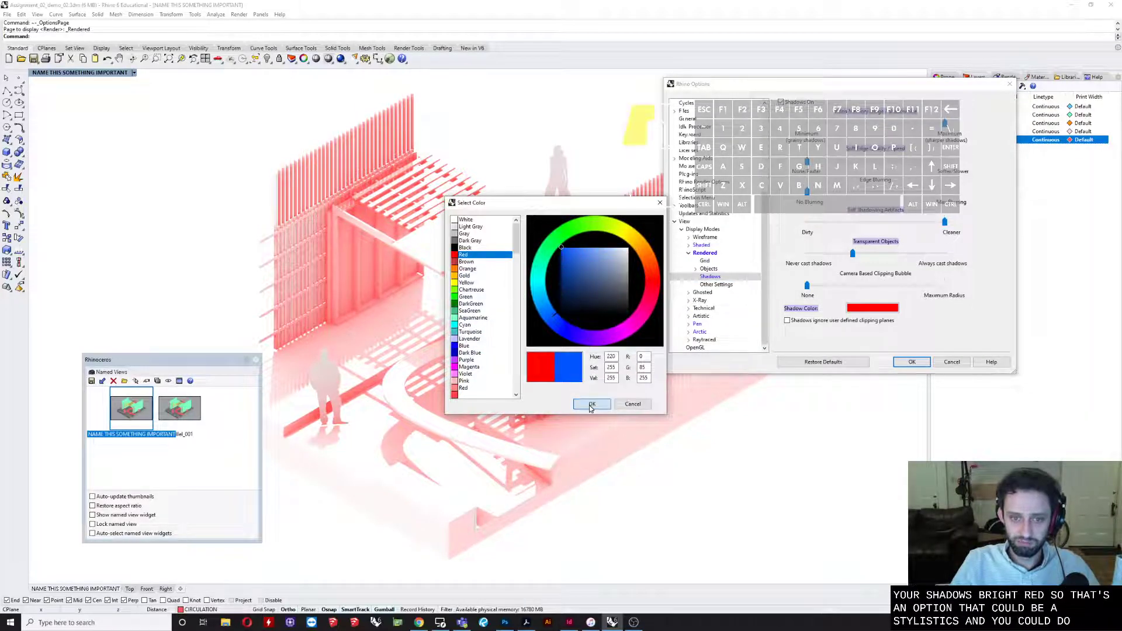
click(591, 404)
- Set the shadow color back to black and confirm the display mode options
click(872, 308)
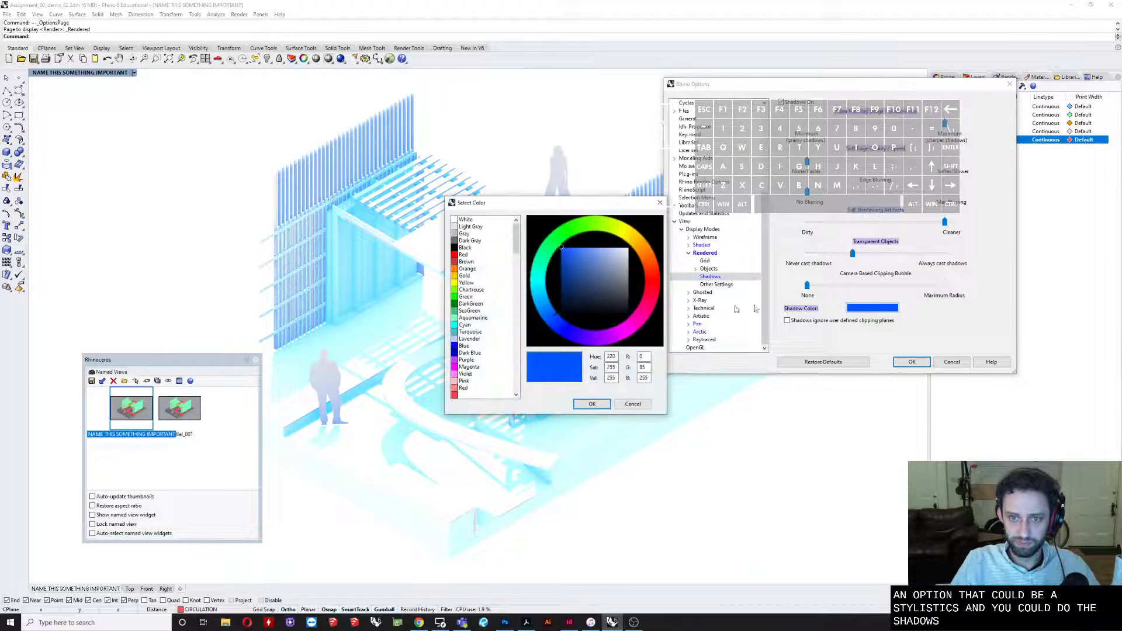
drag(584, 298, 546, 292)
click(591, 404)
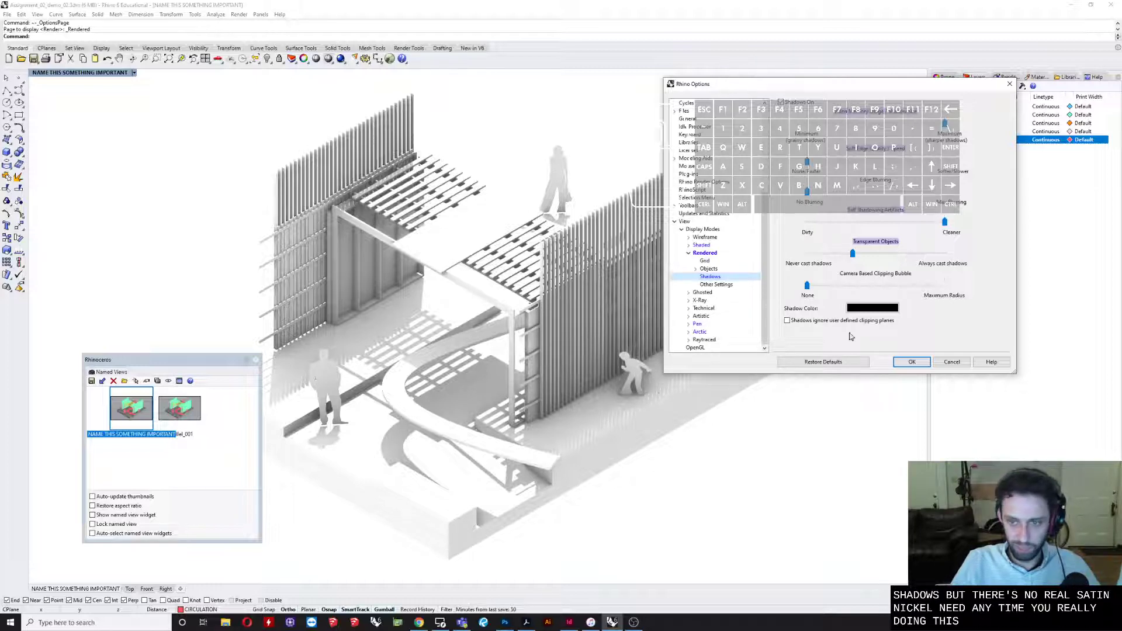
click(912, 362)
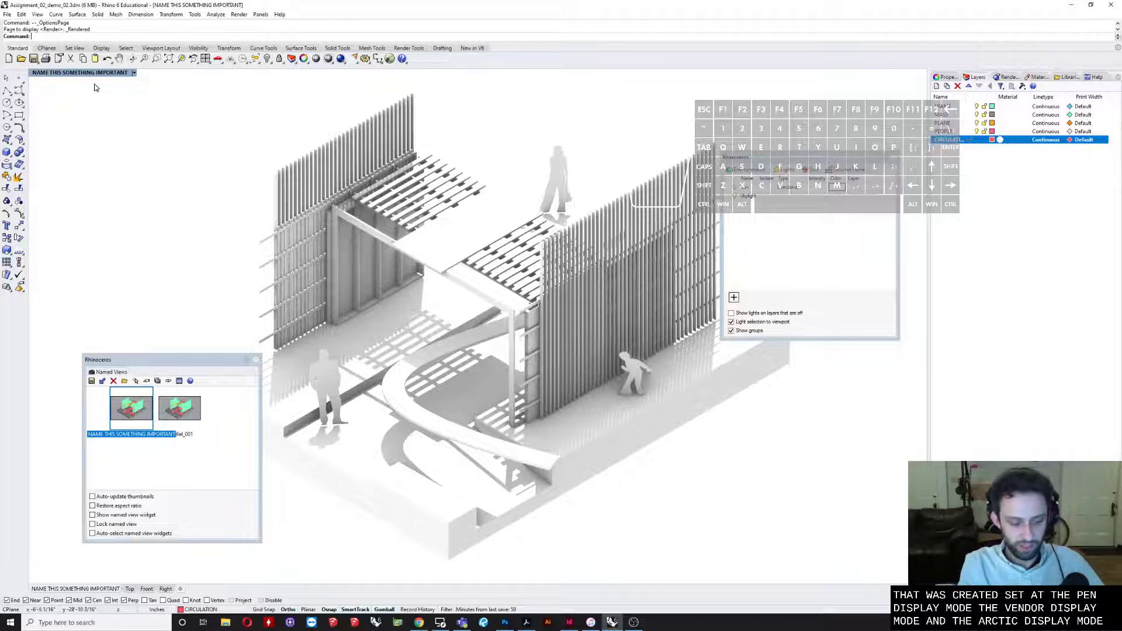
- Start ViewCaptureToFile for the current view and keep the capture resolution based on the viewport
text(vi)
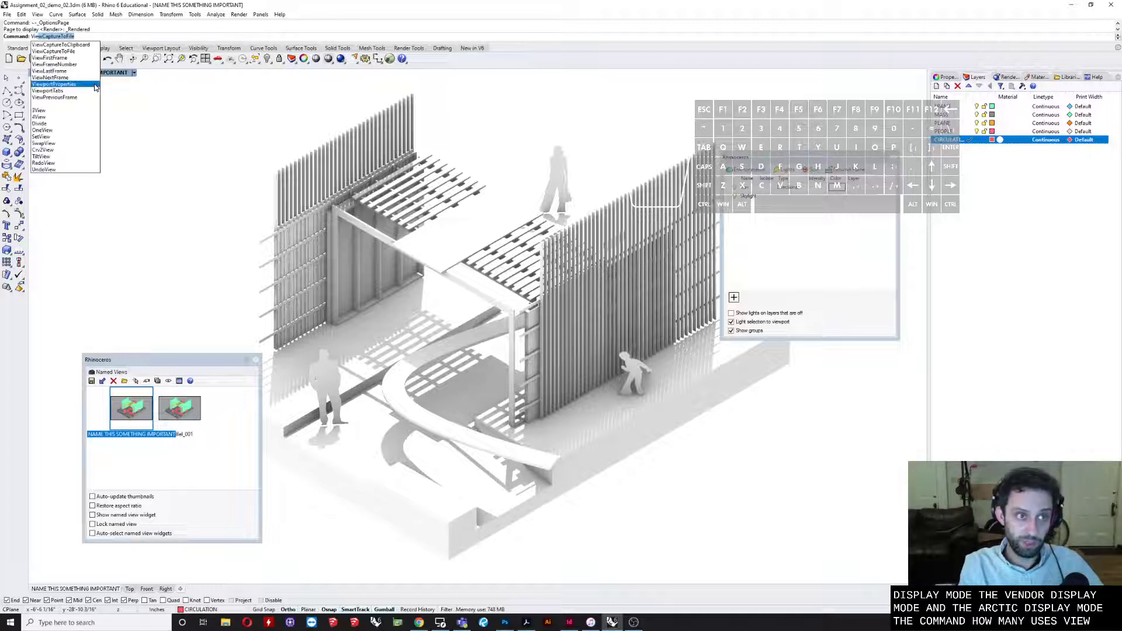
key(Return)
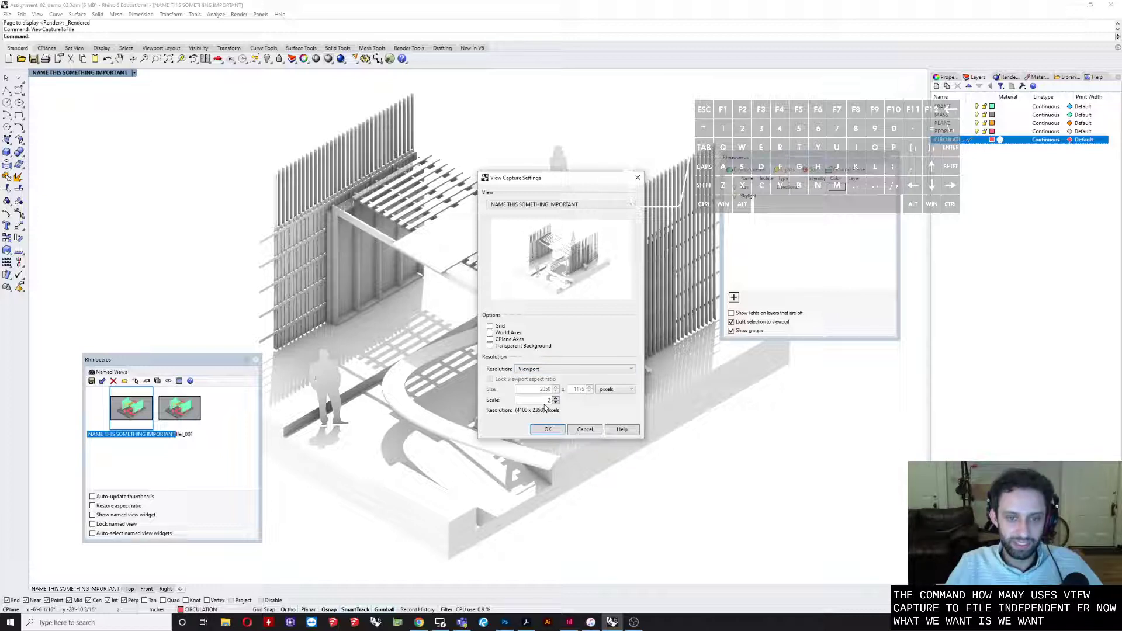
click(527, 370)
click(529, 380)
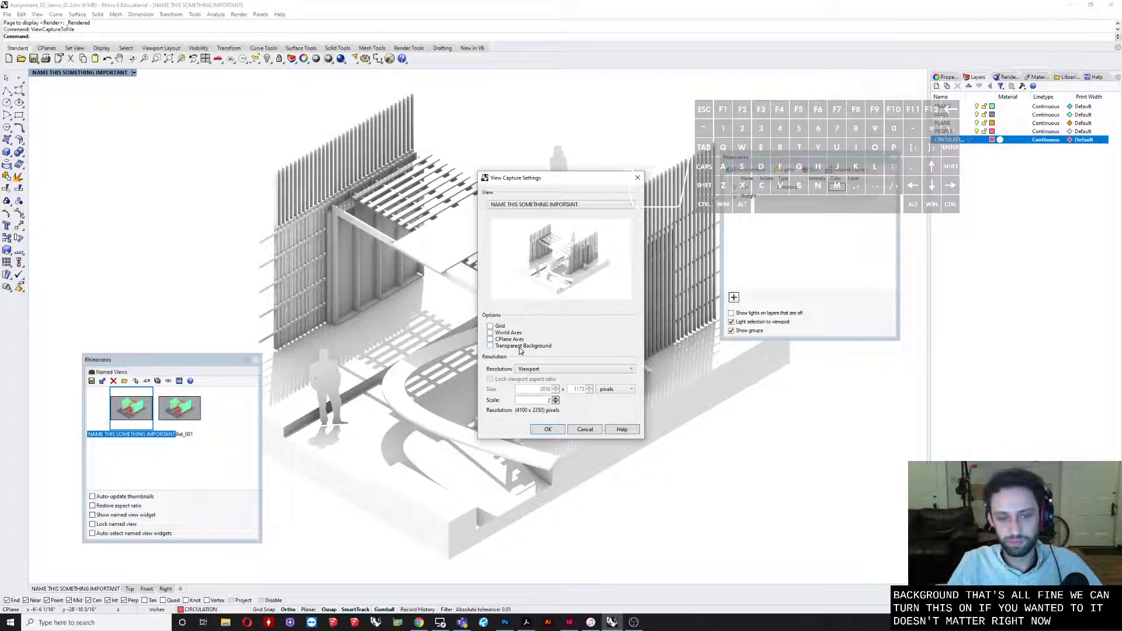
click(544, 370)
click(541, 370)
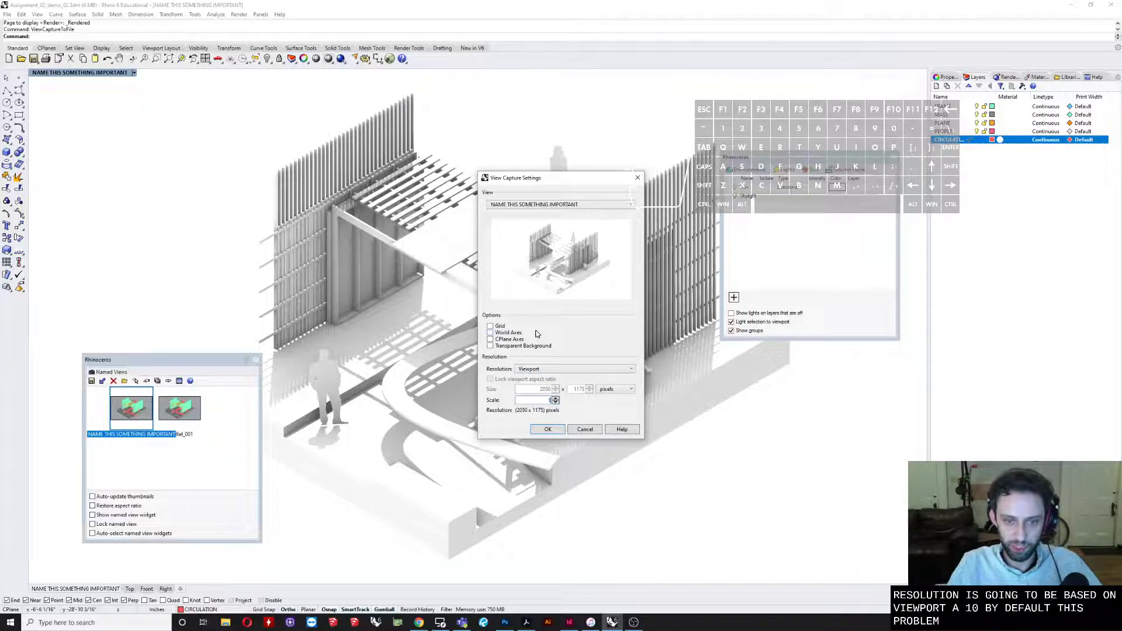
- Try scale factors of 1, 2 and 1.5 for the view capture
text(1)
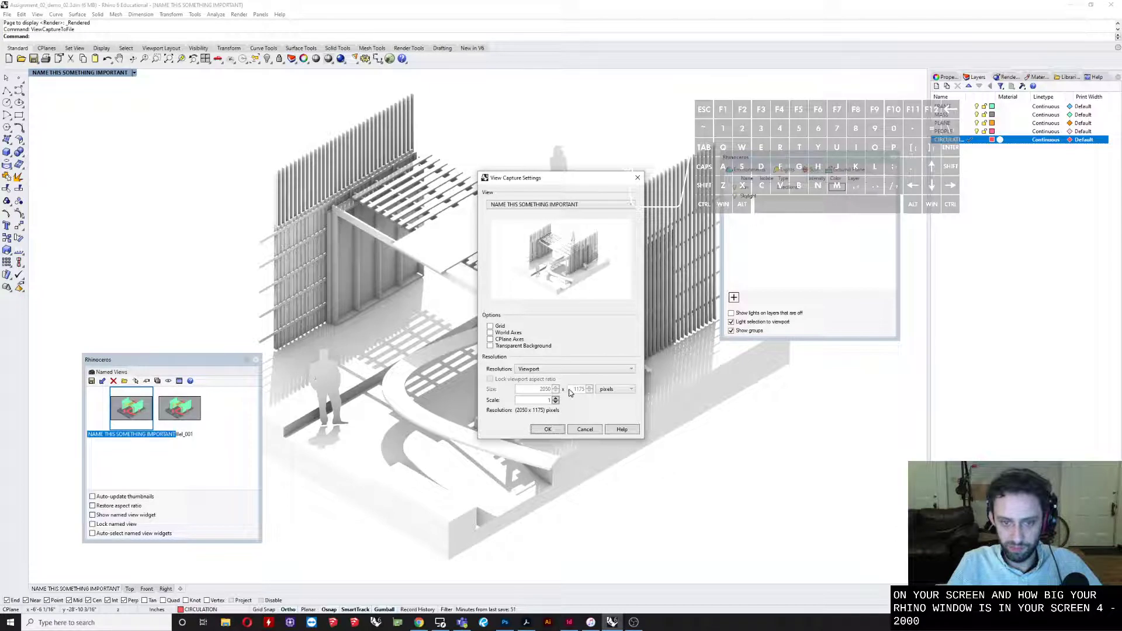
double_click(547, 401)
key(BackSpace)
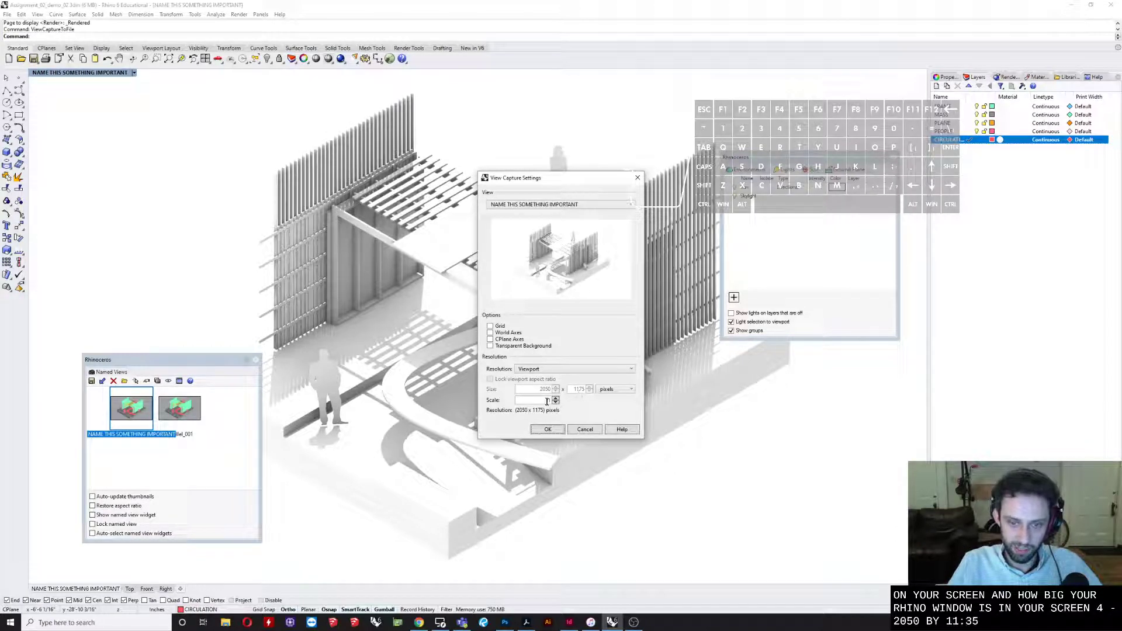
text(1)
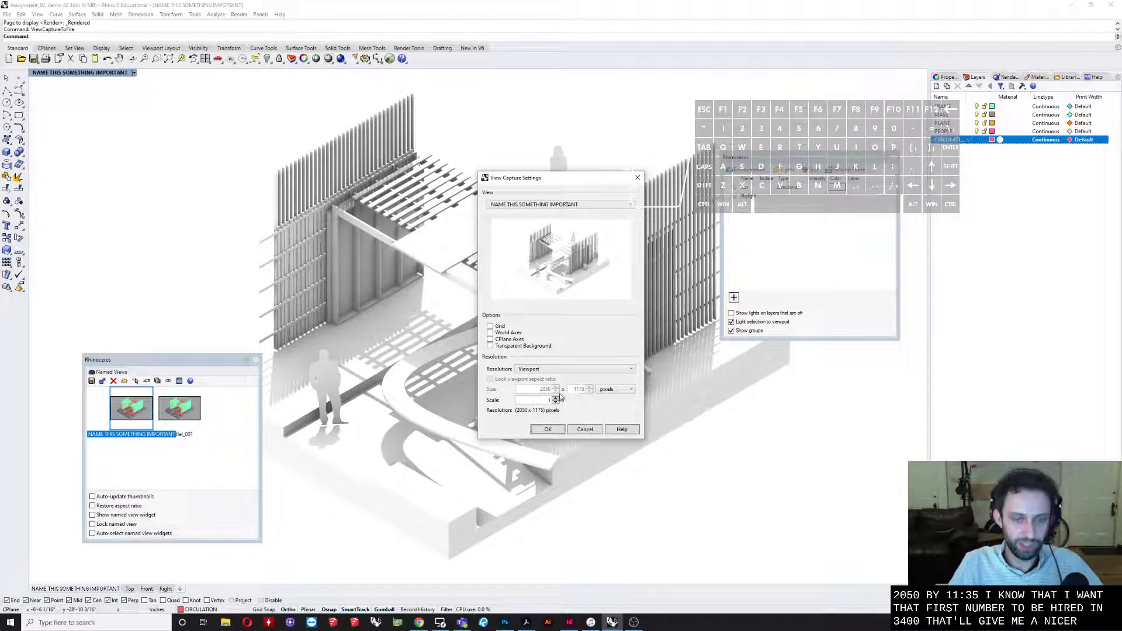
drag(538, 399, 705, 402)
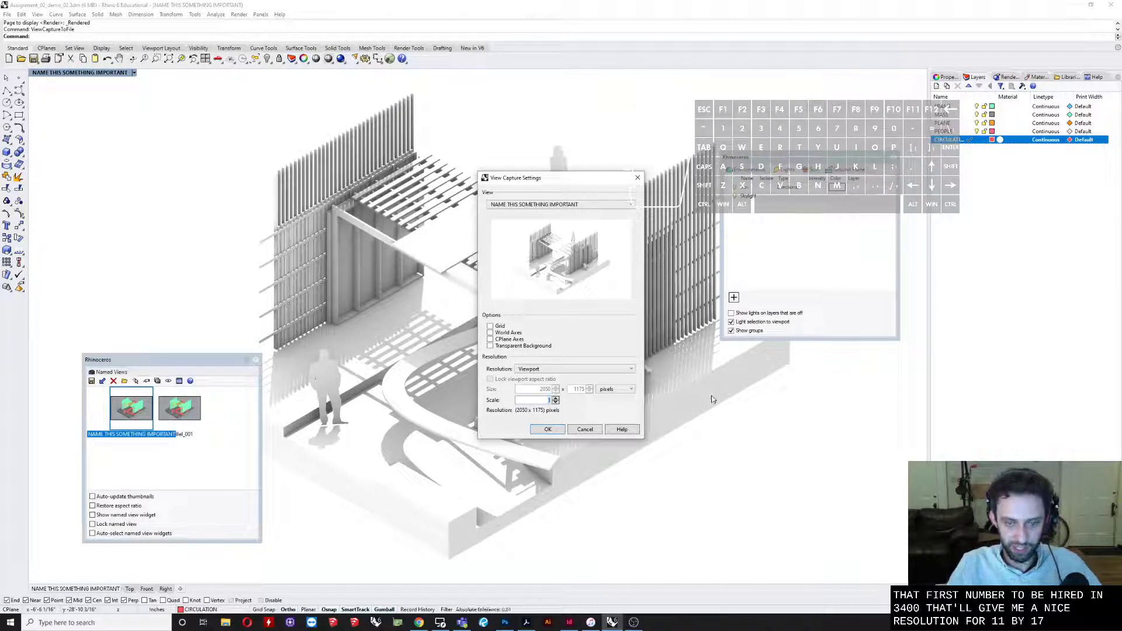
text(2)
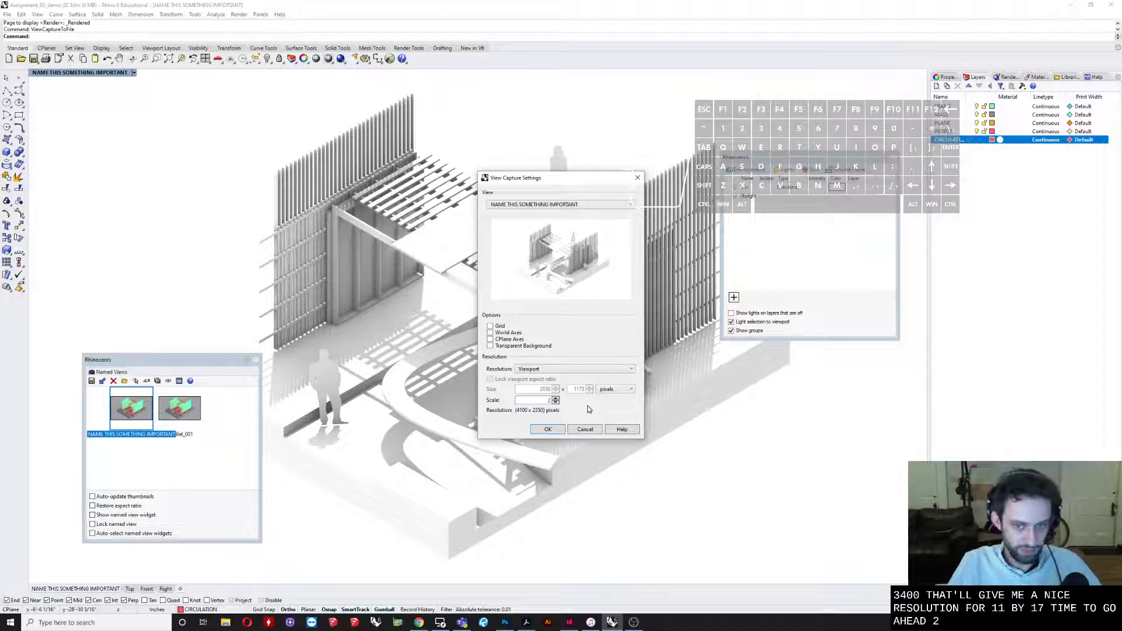
key(BackSpace)
text(1.5)
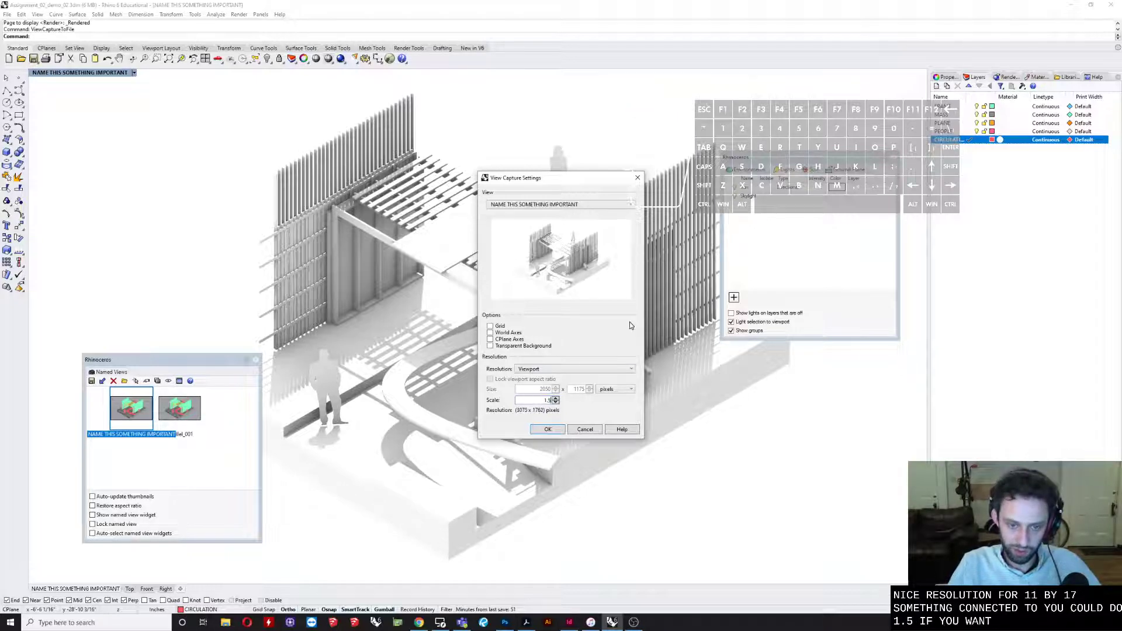
- Set the capture scale to 2 and save the capture as TIFF file ARTIC_PASS_01 in the EXAMPLE_DOC folder
double_click(534, 399)
text(2)
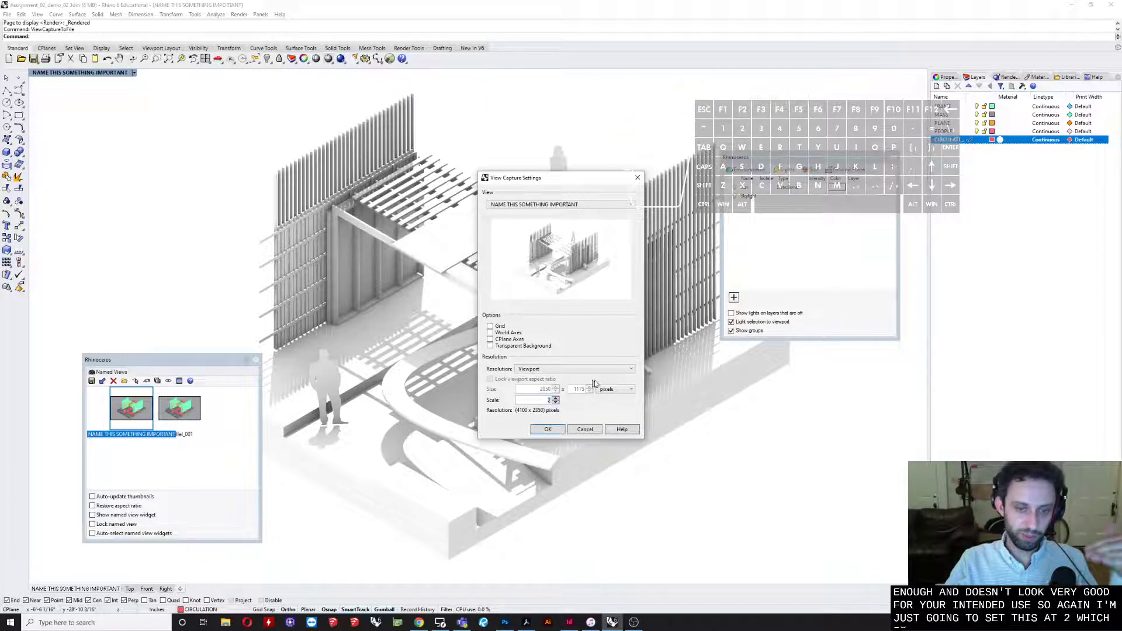
click(544, 429)
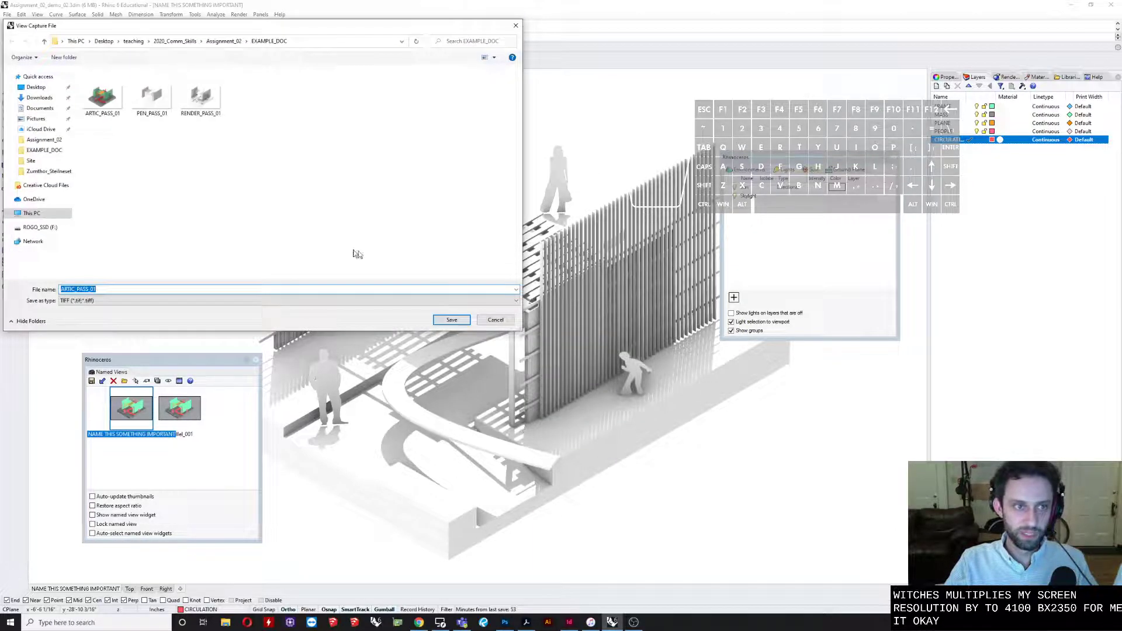
drag(140, 25, 322, 57)
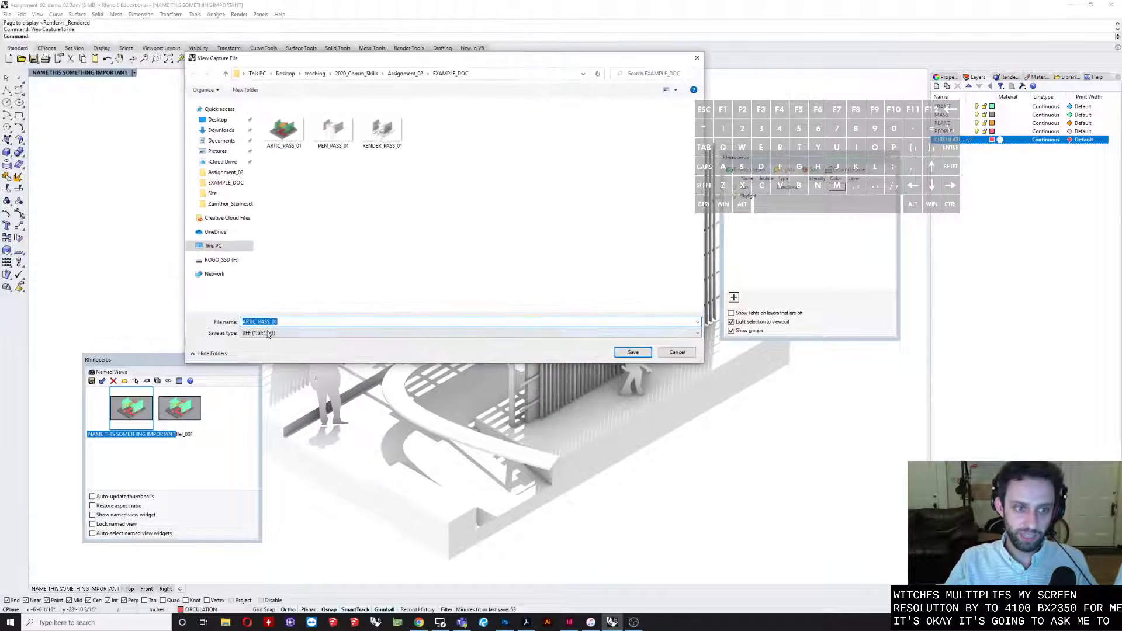
click(299, 332)
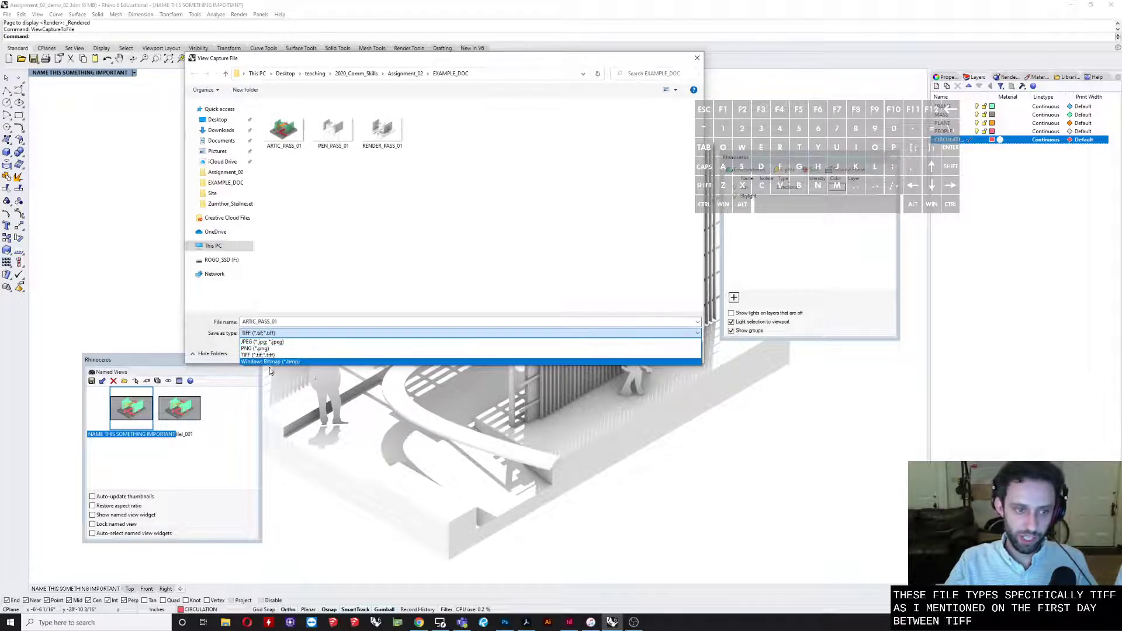
click(307, 355)
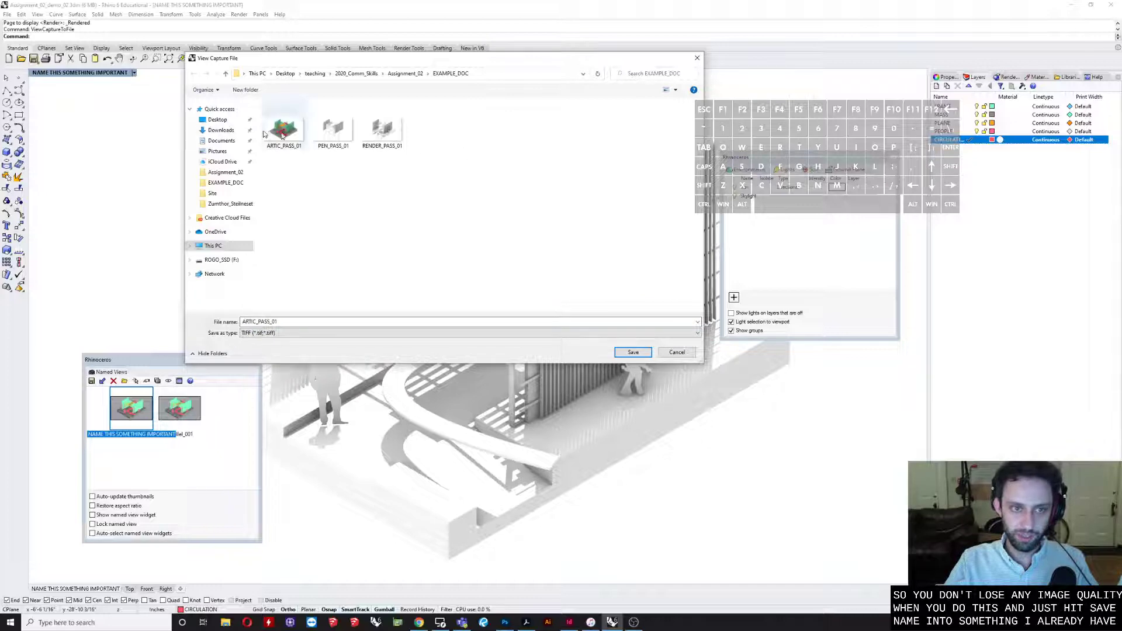
click(633, 352)
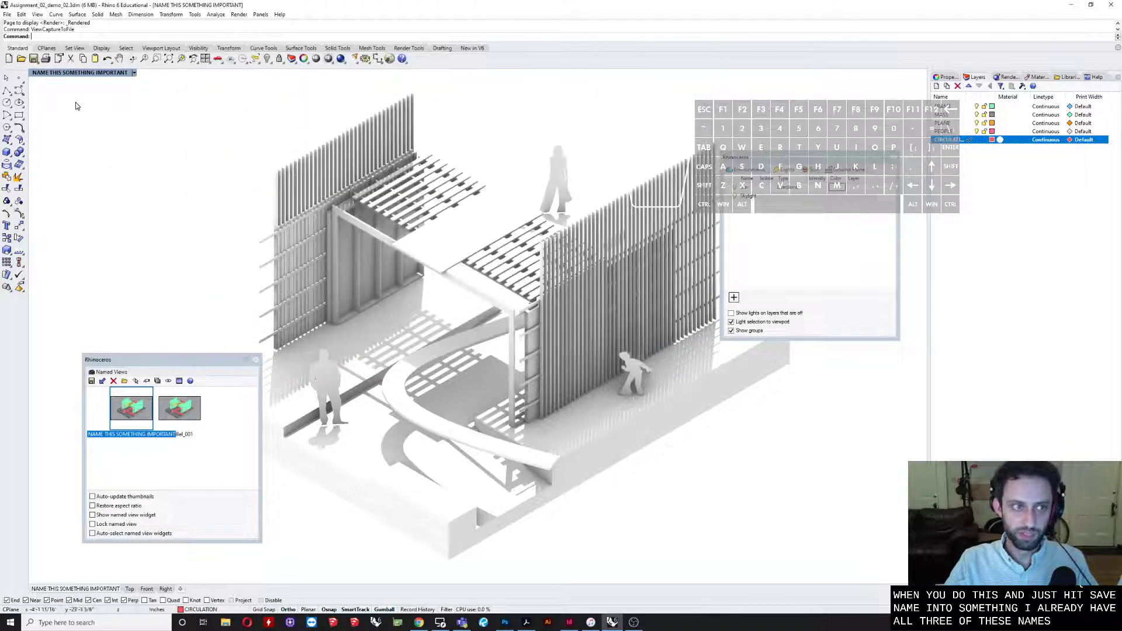
- Switch the view to Pen and on to Arctic display mode, and move the Named Views window up off the model's base
click(82, 72)
mouse_move(93, 240)
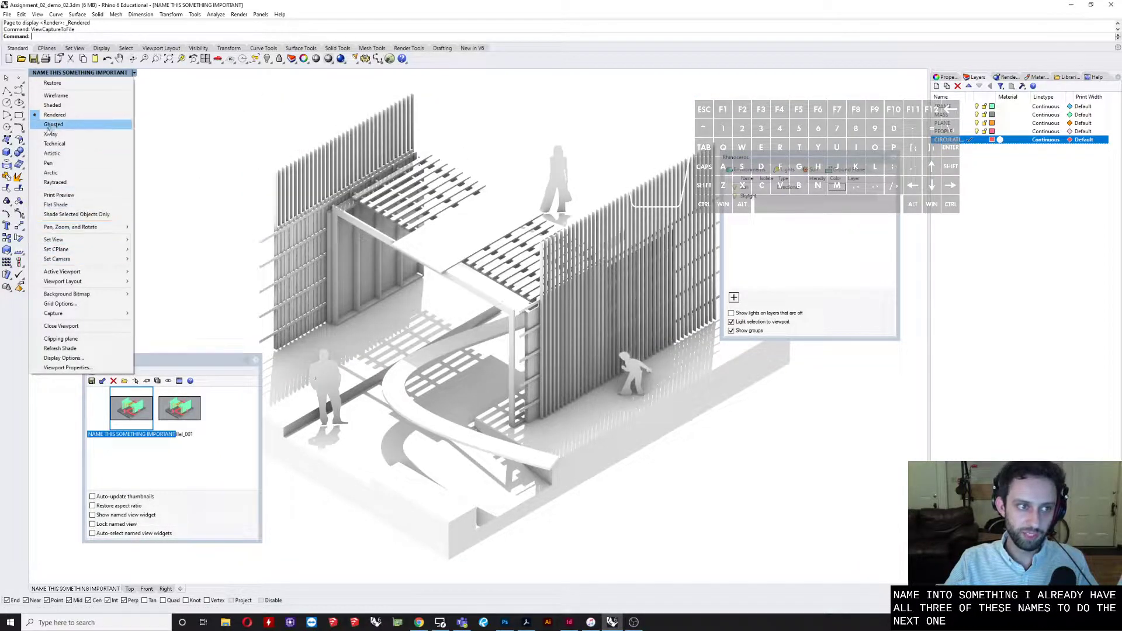
click(58, 163)
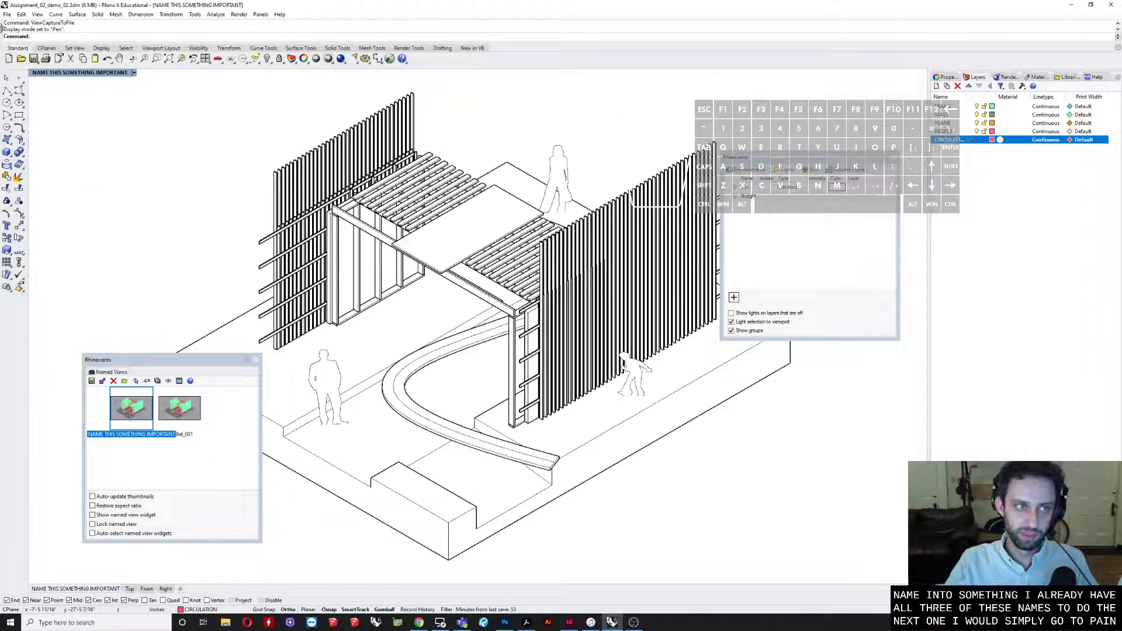
click(46, 74)
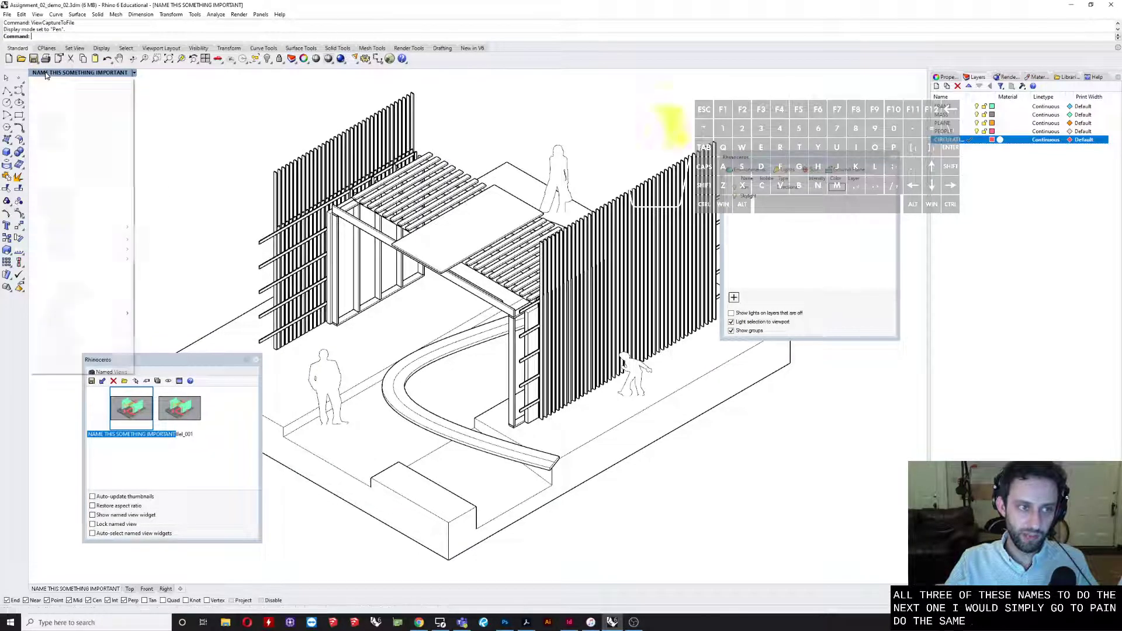
click(52, 173)
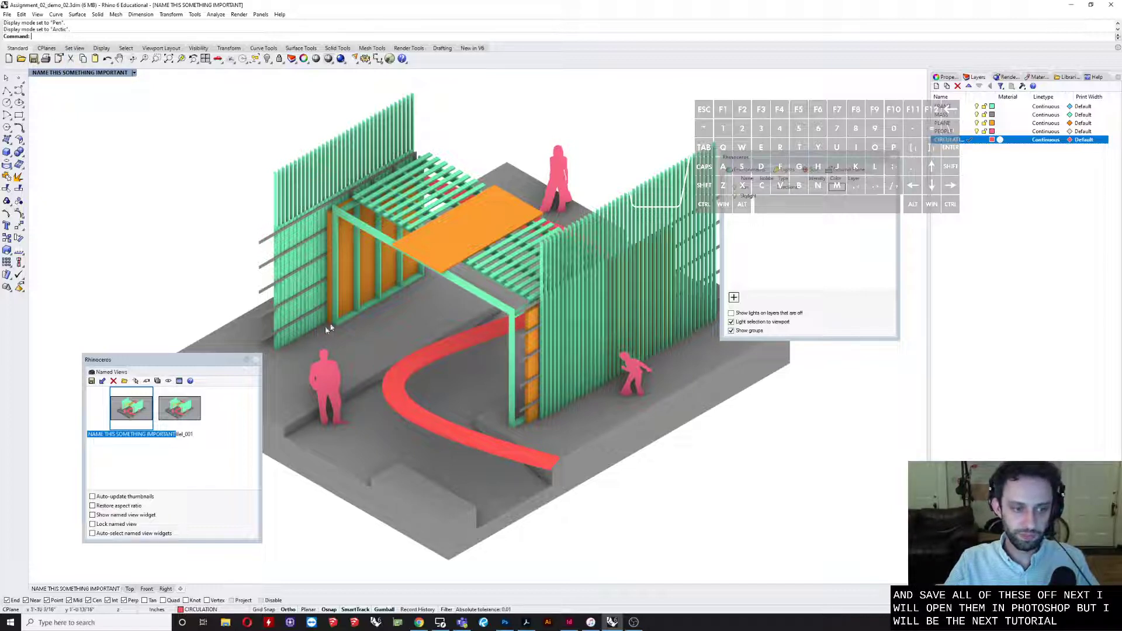
drag(173, 359, 149, 159)
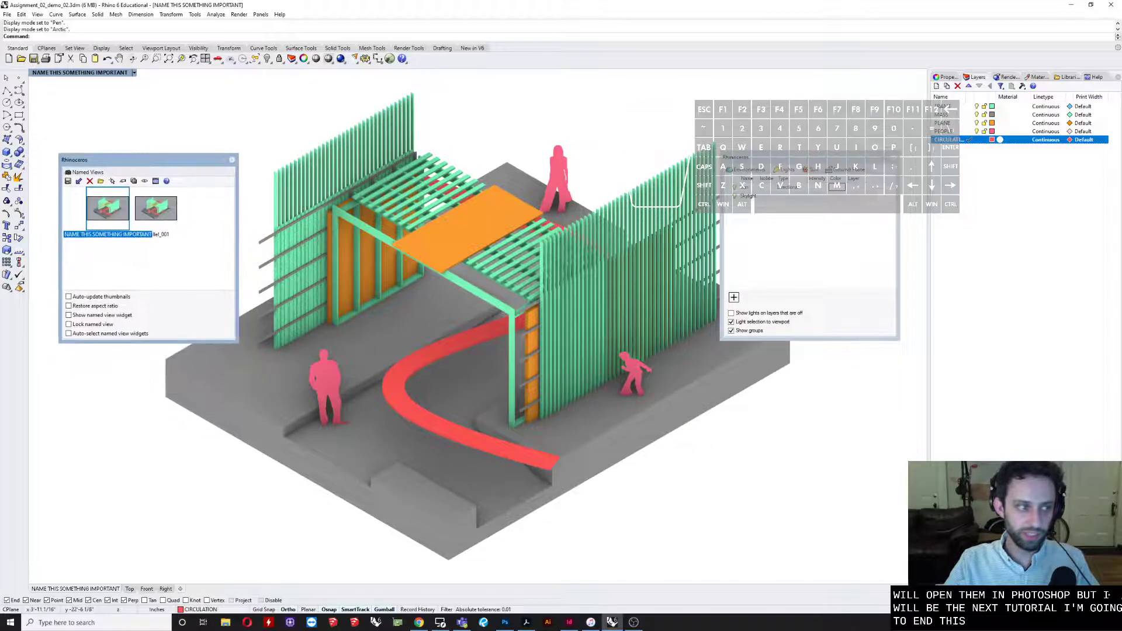